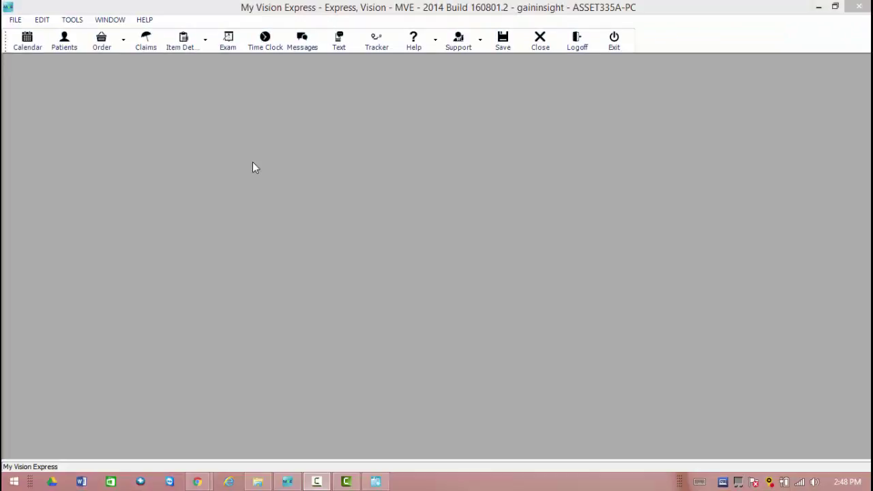
Open the Portal web link from My Vision Express and go to the message templates under Communications.
{"action": "left_click", "coordinate": [72, 20]}
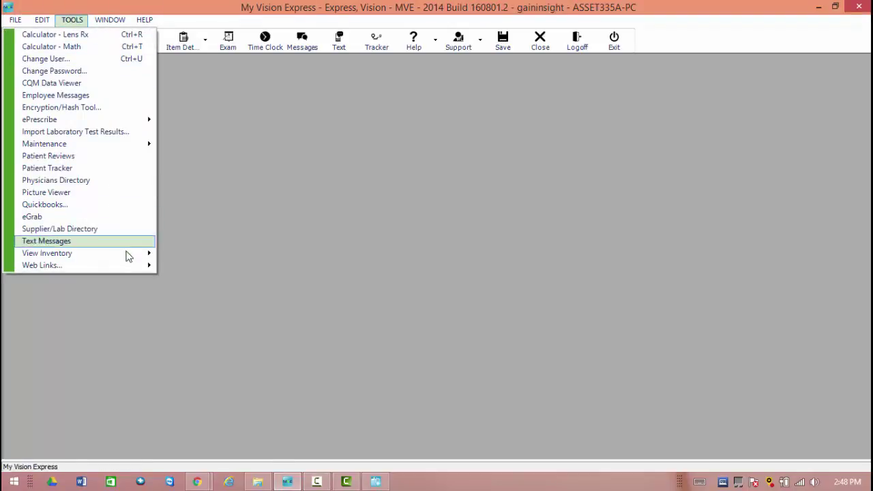
{"action": "mouse_move", "coordinate": [129, 272]}
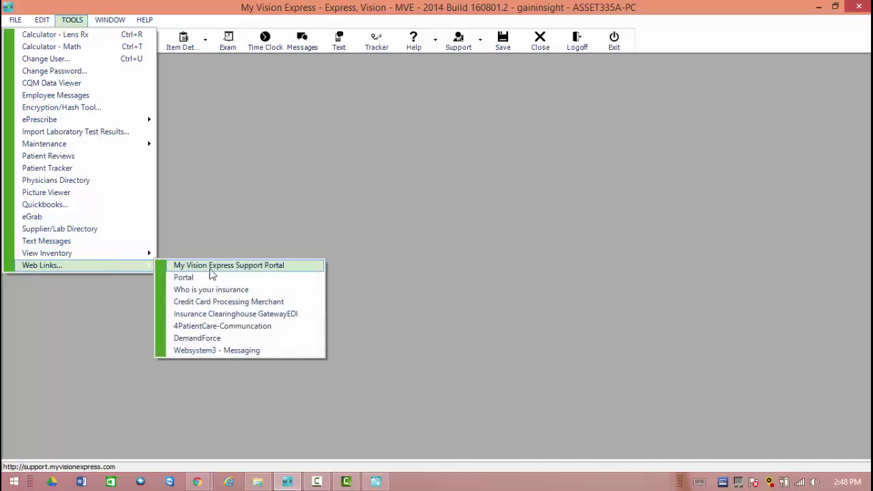
{"action": "left_click", "coordinate": [245, 279]}
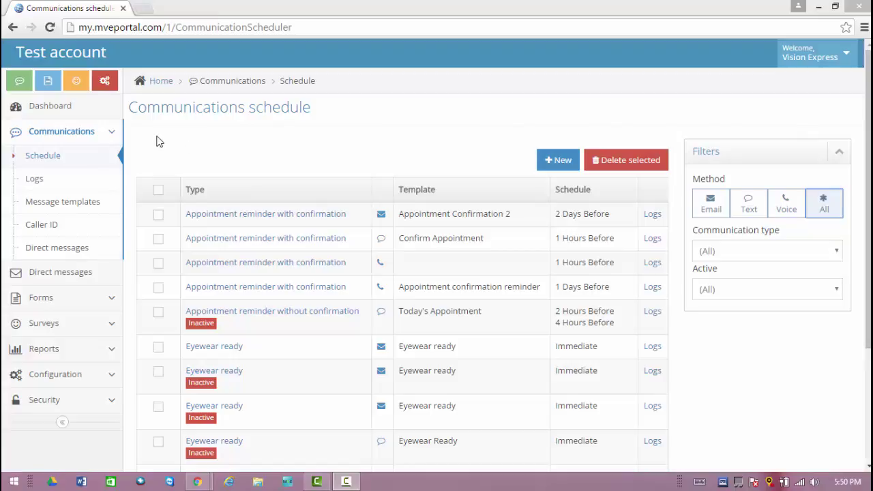
{"action": "left_click", "coordinate": [61, 202]}
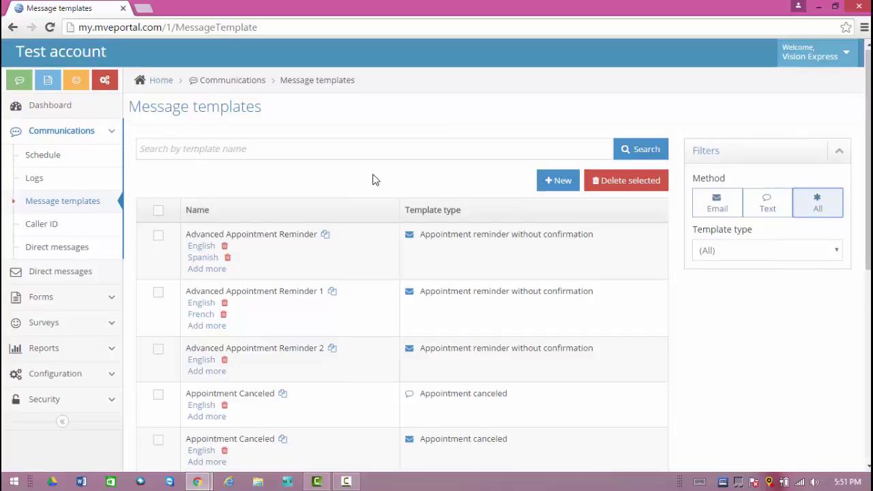
Look through the message template list, filtering it by email, by text and back to all methods.
{"action": "scroll", "coordinate": [373, 179], "scroll_direction": "down", "scroll_amount": 2}
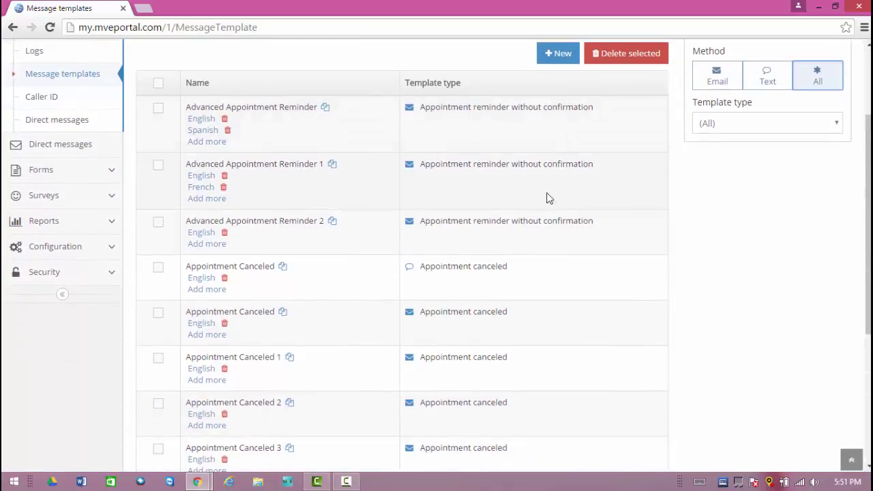
{"action": "scroll", "coordinate": [711, 205], "scroll_direction": "down", "scroll_amount": 3}
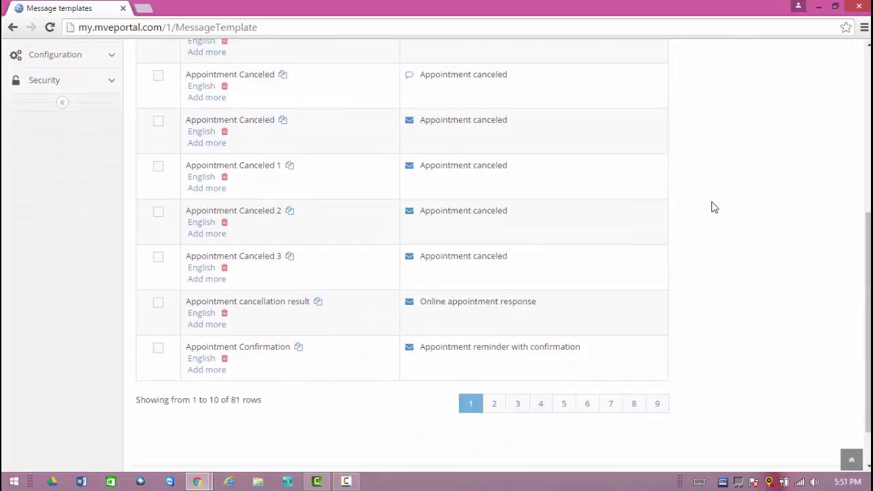
{"action": "scroll", "coordinate": [712, 207], "scroll_direction": "up", "scroll_amount": 4}
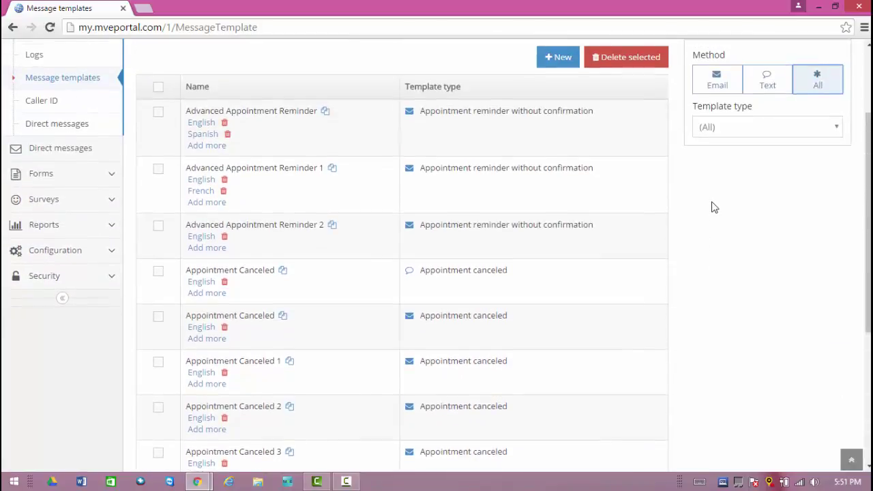
{"action": "scroll", "coordinate": [684, 205], "scroll_direction": "up", "scroll_amount": 1}
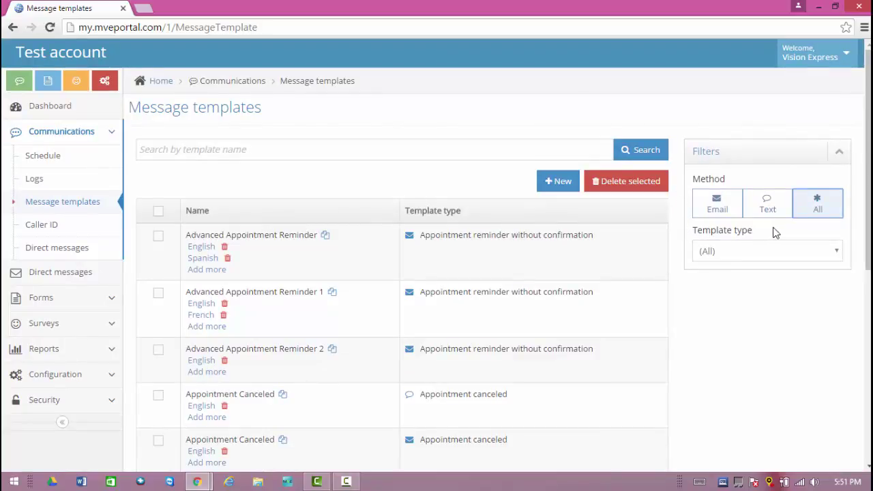
{"action": "left_click", "coordinate": [725, 212]}
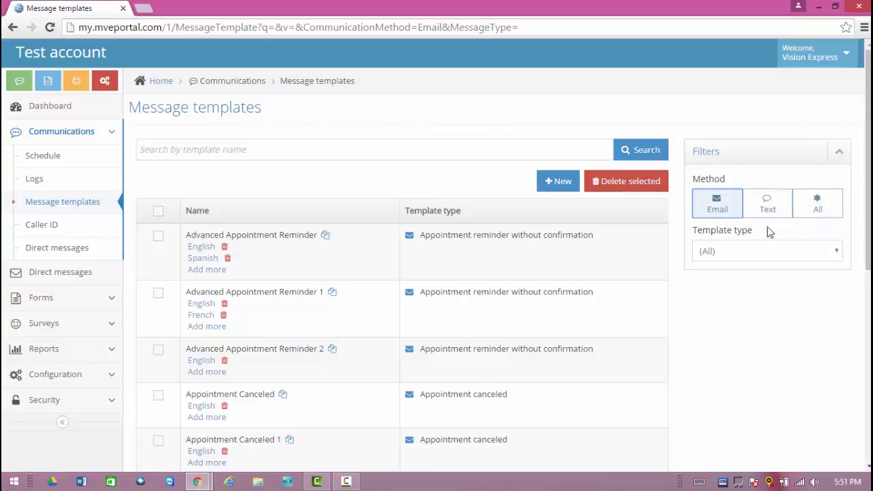
{"action": "left_click", "coordinate": [768, 206]}
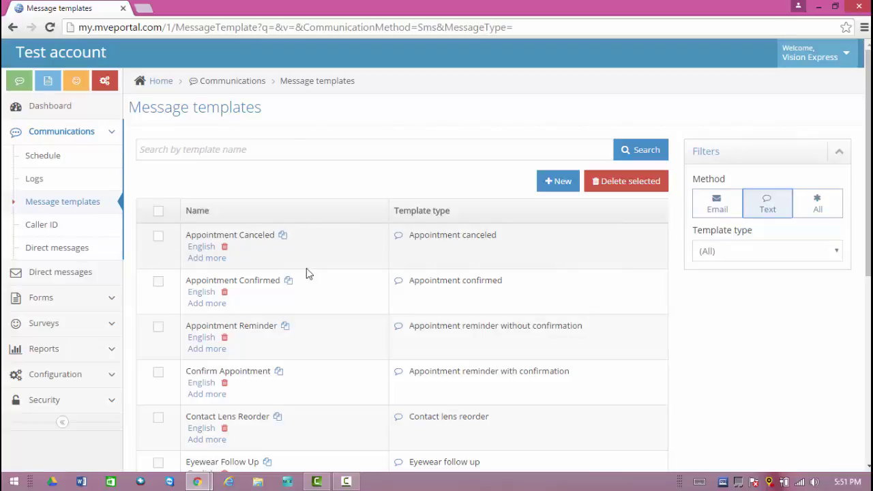
{"action": "left_click", "coordinate": [817, 217]}
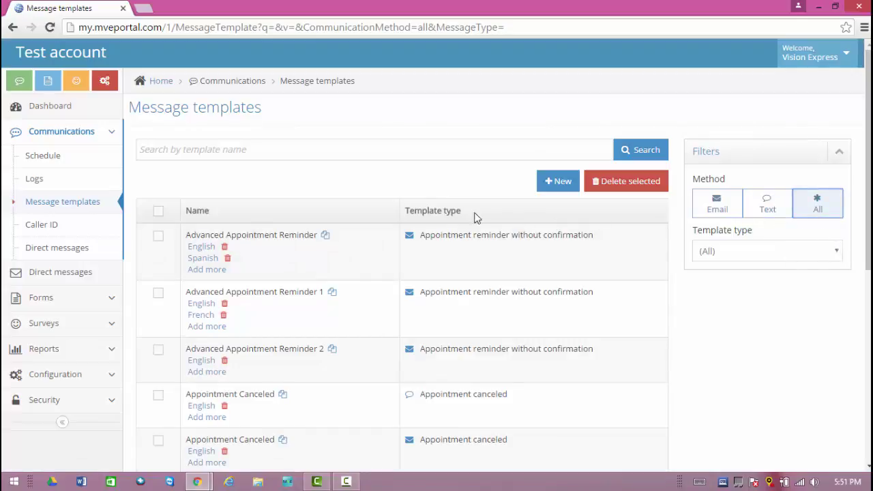
Filter the message templates to the Birthday type with the Text method.
{"action": "left_click_drag", "start_coordinate": [419, 234], "coordinate": [600, 238]}
{"action": "left_click", "coordinate": [602, 244]}
{"action": "left_click", "coordinate": [839, 253]}
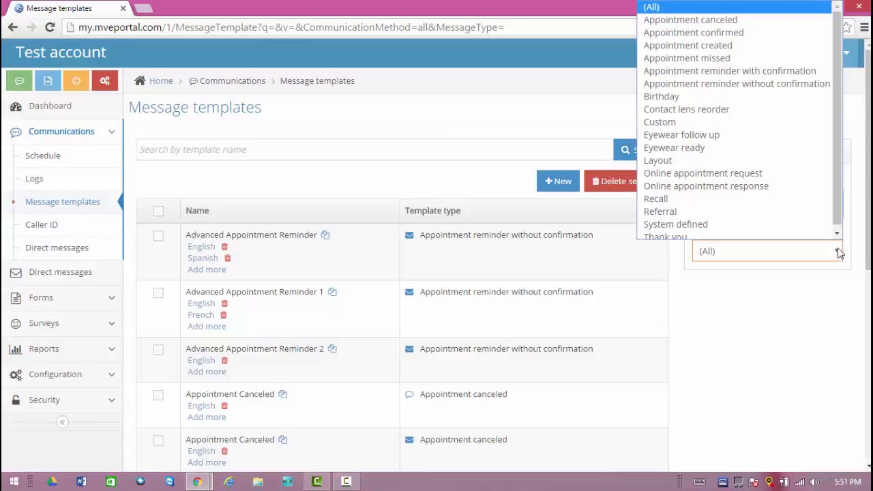
{"action": "left_click", "coordinate": [752, 102]}
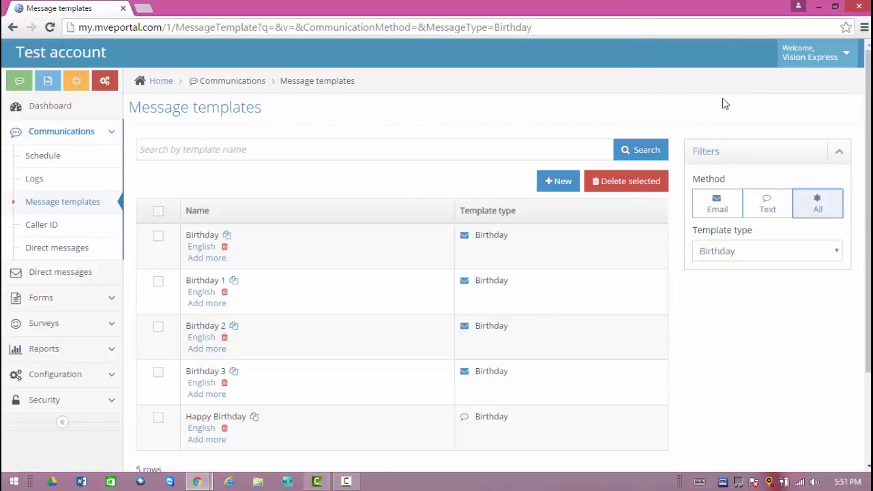
{"action": "left_click", "coordinate": [773, 215]}
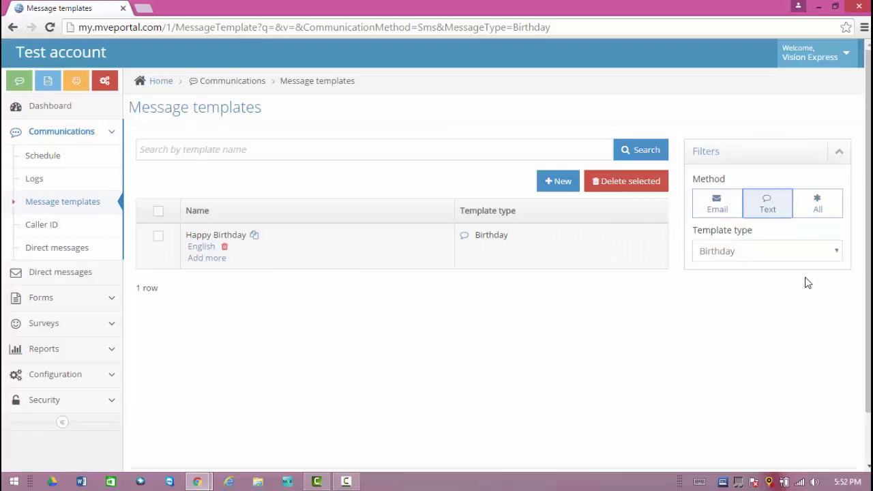
{"action": "left_click", "coordinate": [644, 472]}
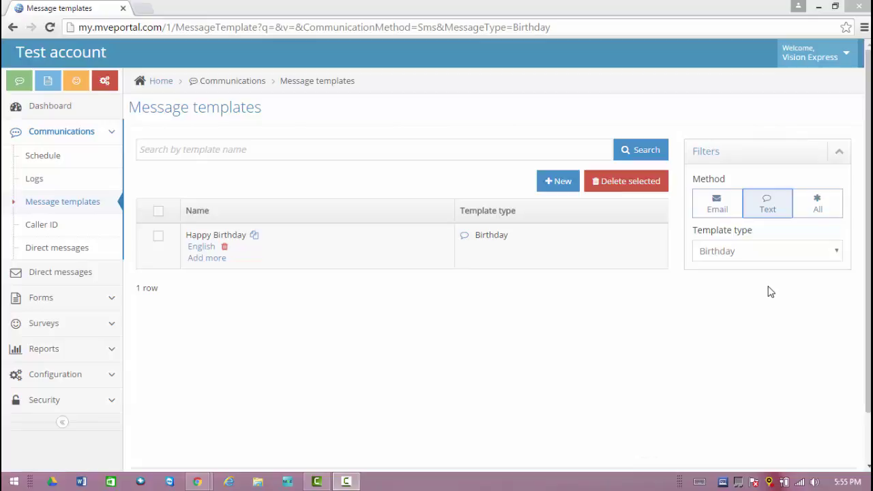
Reset both the template type and method filters to All.
{"action": "left_click", "coordinate": [839, 252]}
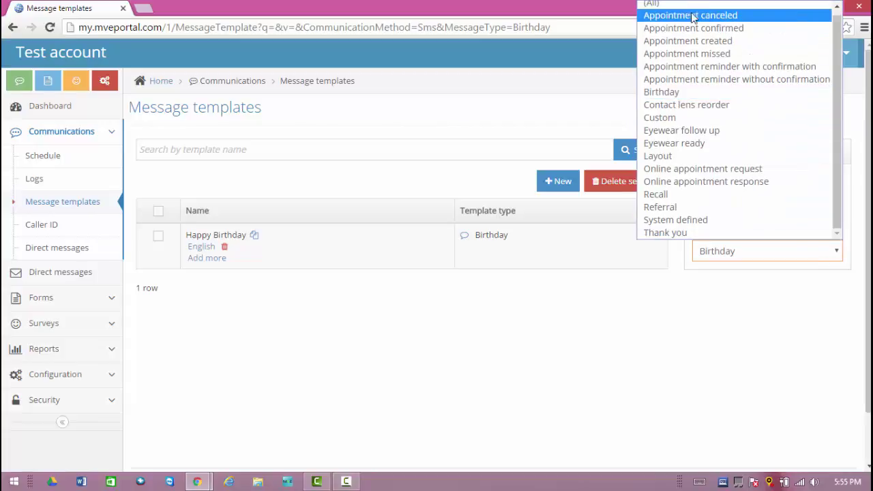
{"action": "left_click", "coordinate": [699, 6]}
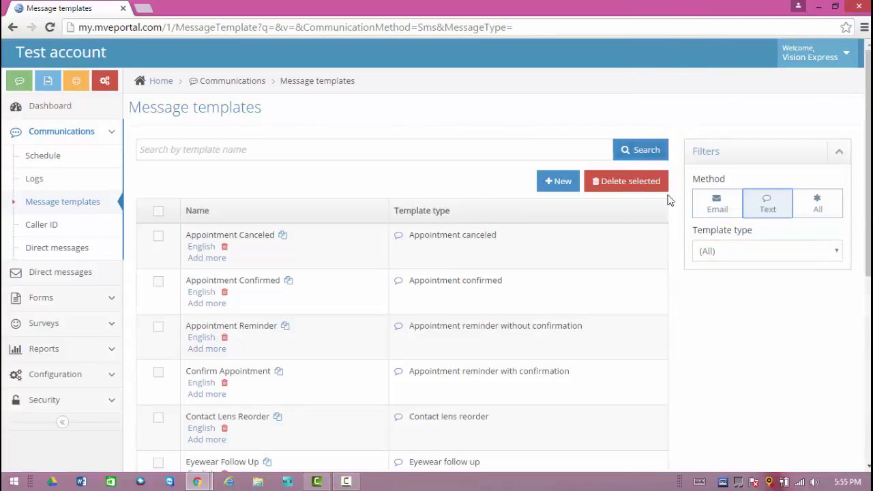
{"action": "left_click", "coordinate": [824, 214]}
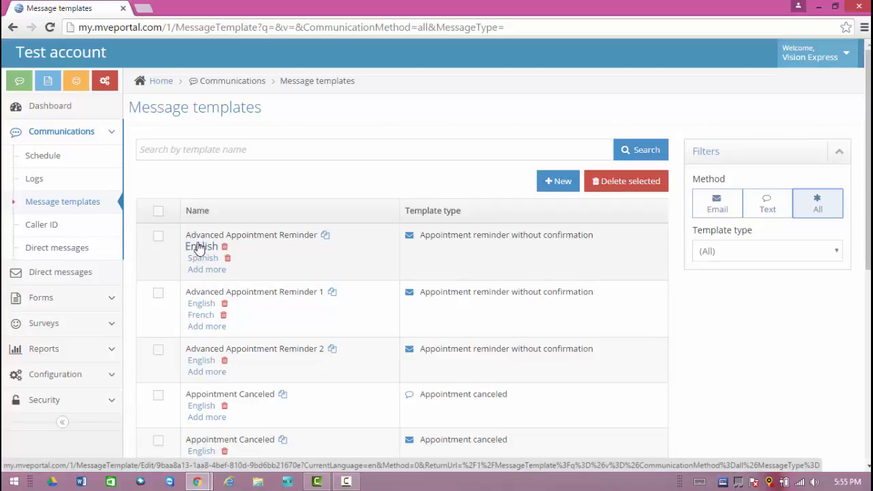
Open the English version of the Advanced Appointment Reminder email template for editing.
{"action": "left_click_drag", "start_coordinate": [203, 236], "coordinate": [278, 236]}
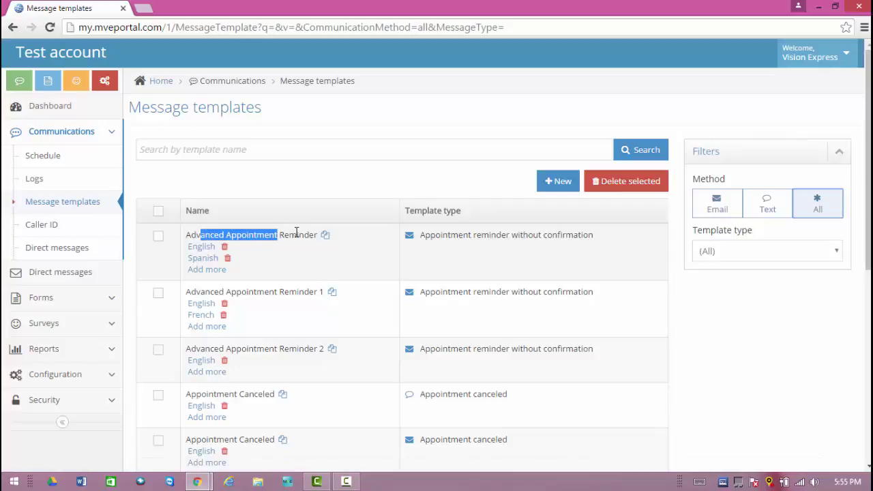
{"action": "left_click", "coordinate": [294, 235]}
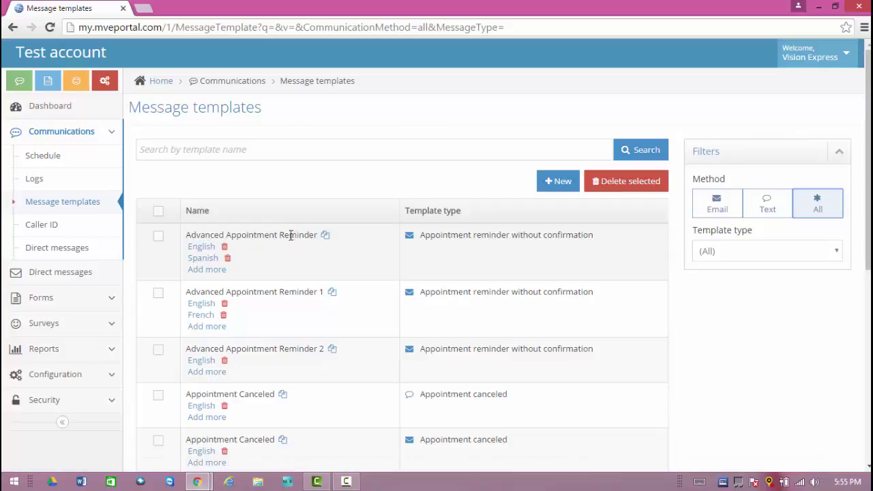
{"action": "left_click", "coordinate": [201, 249]}
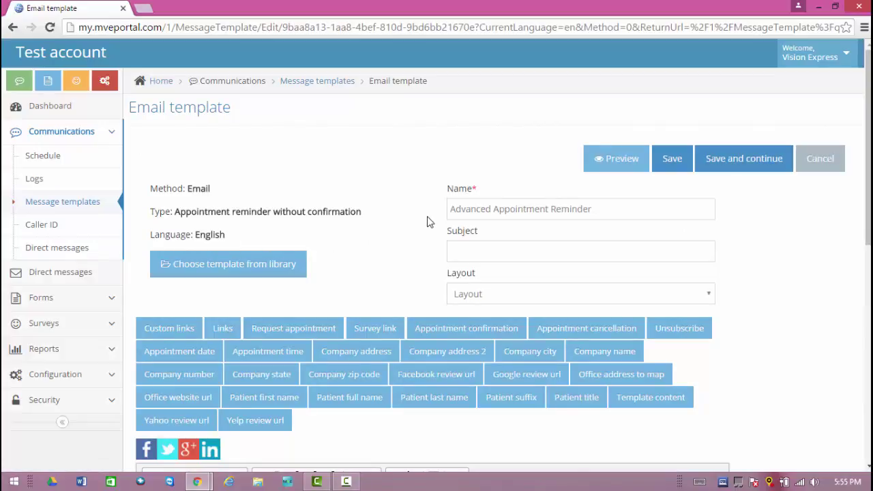
Review the template's name, subject and message body, including the patient title placeholder in the greeting.
{"action": "left_click", "coordinate": [613, 209]}
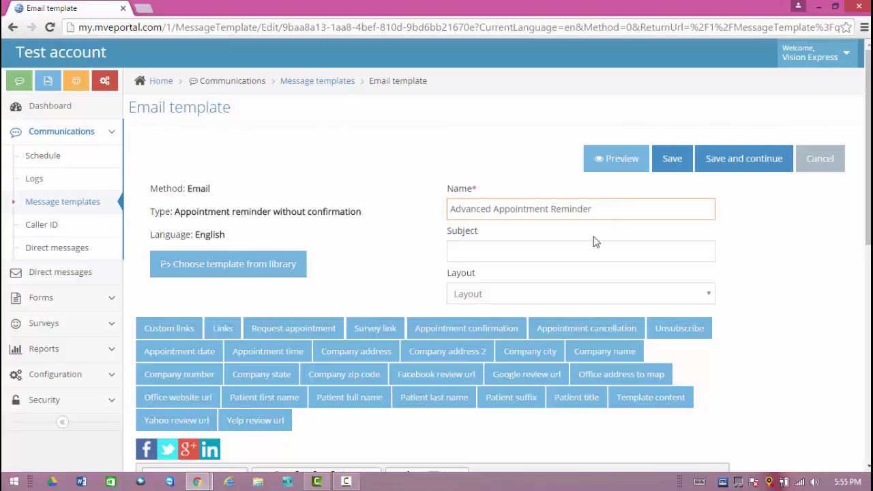
{"action": "left_click", "coordinate": [582, 251]}
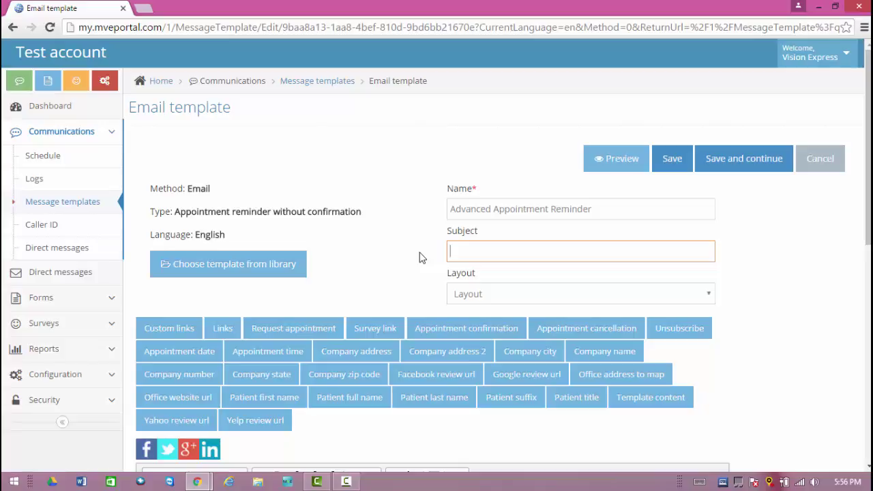
{"action": "scroll", "coordinate": [420, 257], "scroll_direction": "down", "scroll_amount": 1}
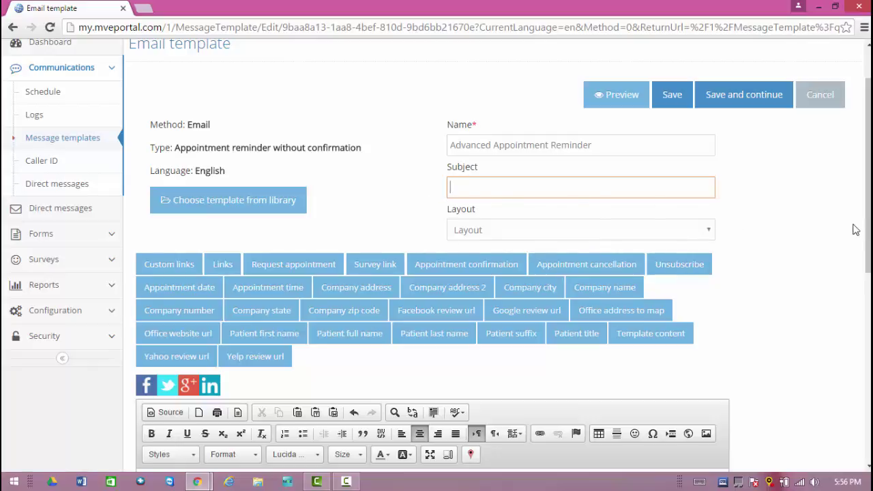
{"action": "scroll", "coordinate": [868, 204], "scroll_direction": "down", "scroll_amount": 1}
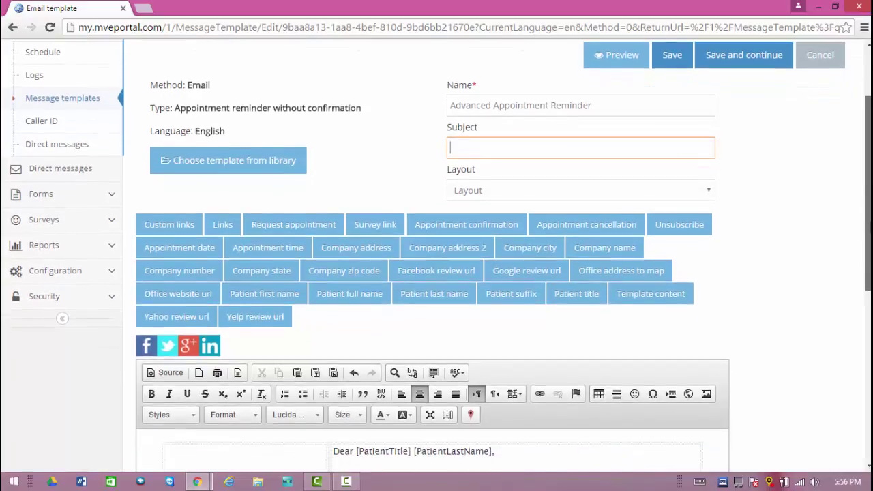
{"action": "left_click_drag", "start_coordinate": [868, 205], "coordinate": [868, 257]}
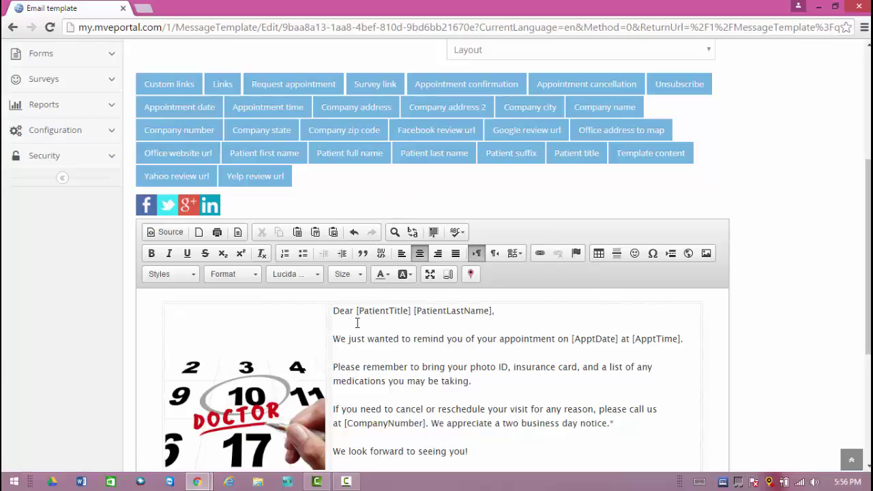
{"action": "left_click_drag", "start_coordinate": [357, 311], "coordinate": [414, 312]}
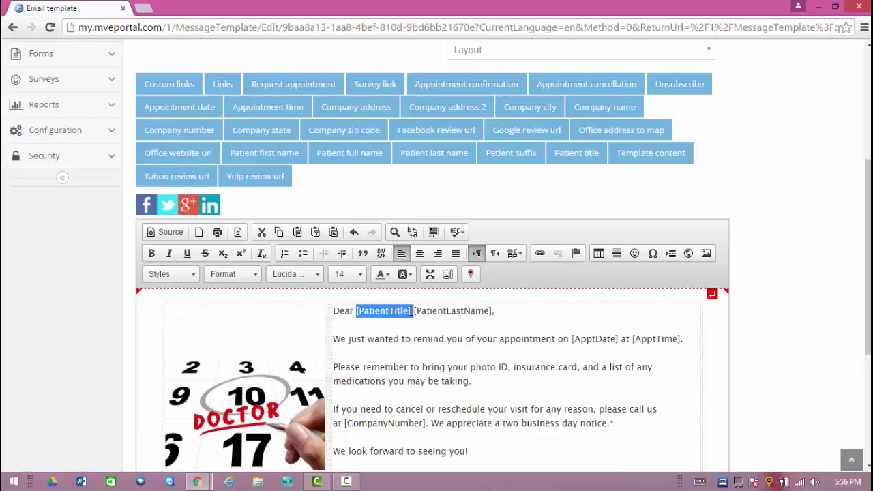
{"action": "left_click", "coordinate": [414, 319]}
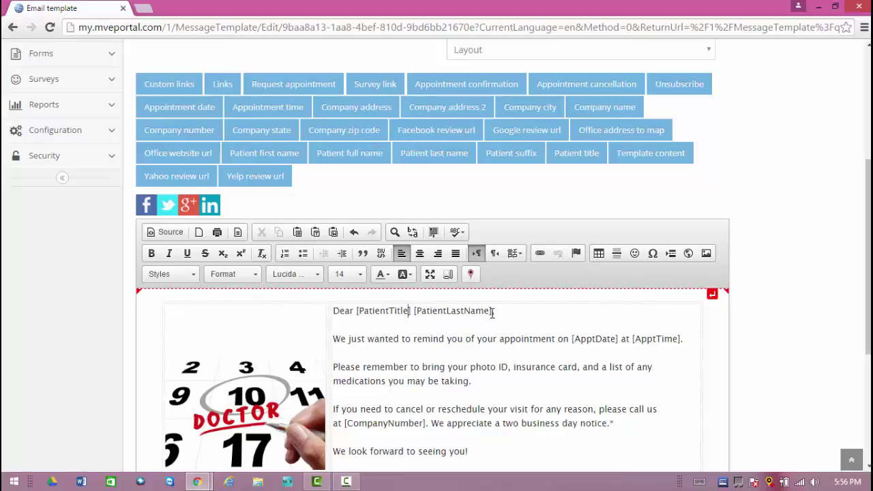
Replace the patient title and last name placeholders after "Dear" with the Patient full name placeholder, keeping the comma.
{"action": "left_click", "coordinate": [492, 313]}
{"action": "key", "text": "BackSpace"}
{"action": "key", "text": "BackSpace"}
{"action": "key", "text": "BackSpace"}
{"action": "key", "text": "BackSpace"}
{"action": "key", "text": "BackSpace"}
{"action": "key", "text": "BackSpace"}
{"action": "key", "text": "BackSpace"}
{"action": "key", "text": "BackSpace"}
{"action": "key", "text": "BackSpace"}
{"action": "key", "text": "BackSpace"}
{"action": "key", "text": "BackSpace"}
{"action": "key", "text": "BackSpace"}
{"action": "key", "text": "BackSpace"}
{"action": "key", "text": "BackSpace"}
{"action": "key", "text": "BackSpace"}
{"action": "key", "text": "BackSpace"}
{"action": "key", "text": "BackSpace"}
{"action": "key", "text": "BackSpace"}
{"action": "key", "text": "BackSpace"}
{"action": "key", "text": "BackSpace"}
{"action": "key", "text": "BackSpace"}
{"action": "key", "text": "BackSpace"}
{"action": "key", "text": "BackSpace"}
{"action": "key", "text": "BackSpace"}
{"action": "key", "text": "BackSpace"}
{"action": "key", "text": "BackSpace"}
{"action": "key", "text": "BackSpace"}
{"action": "key", "text": "BackSpace"}
{"action": "key", "text": "BackSpace"}
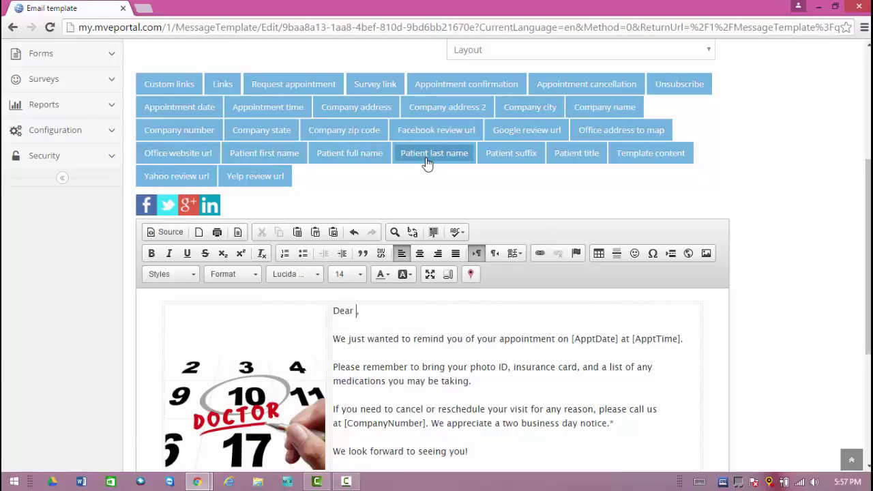
{"action": "left_click", "coordinate": [352, 154]}
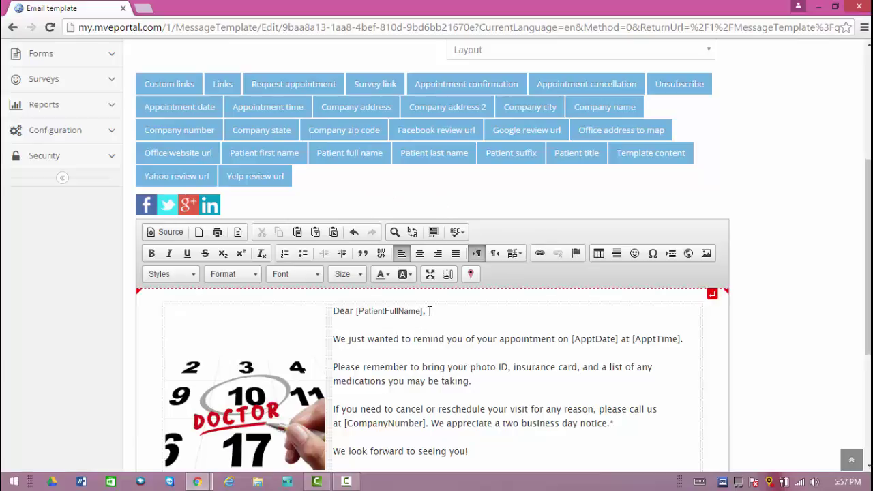
Add several blank lines between "We look forward to seeing you!" and "Sincerely," in the message body.
{"action": "left_click_drag", "start_coordinate": [868, 278], "coordinate": [866, 348]}
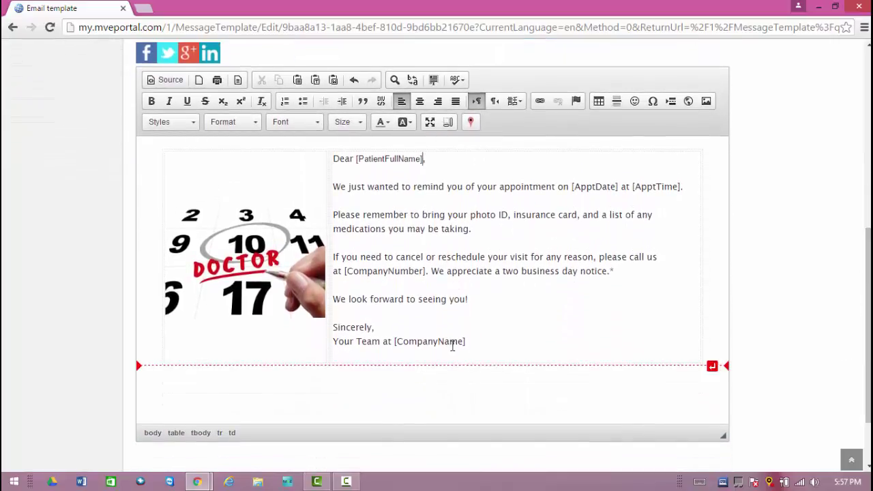
{"action": "left_click", "coordinate": [534, 304]}
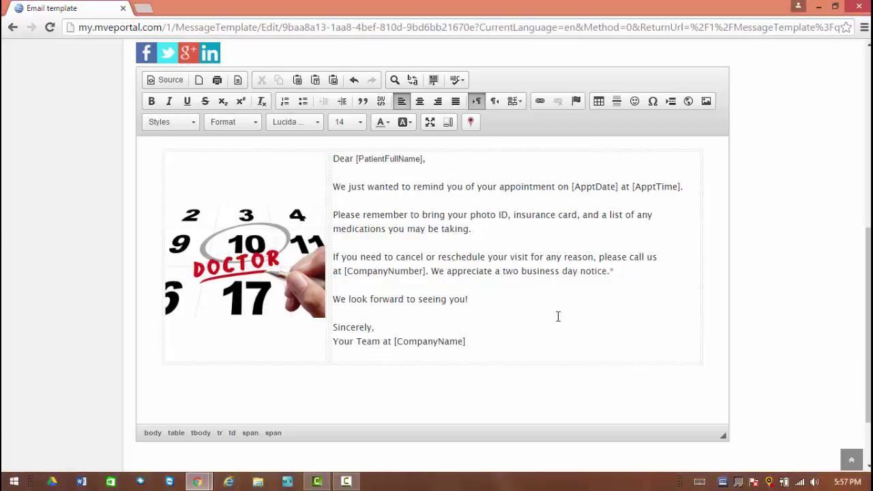
{"action": "key", "text": "Return"}
{"action": "key", "text": "Return"}
{"action": "key", "text": "Return"}
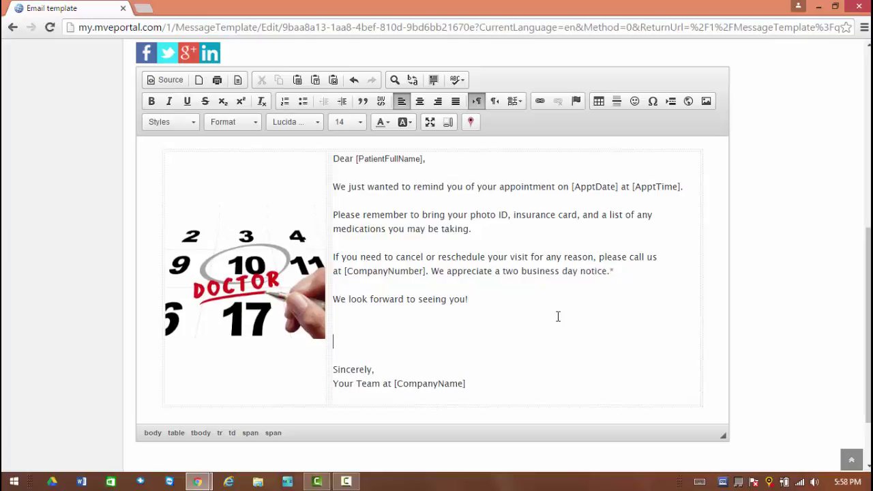
{"action": "key", "text": "Return"}
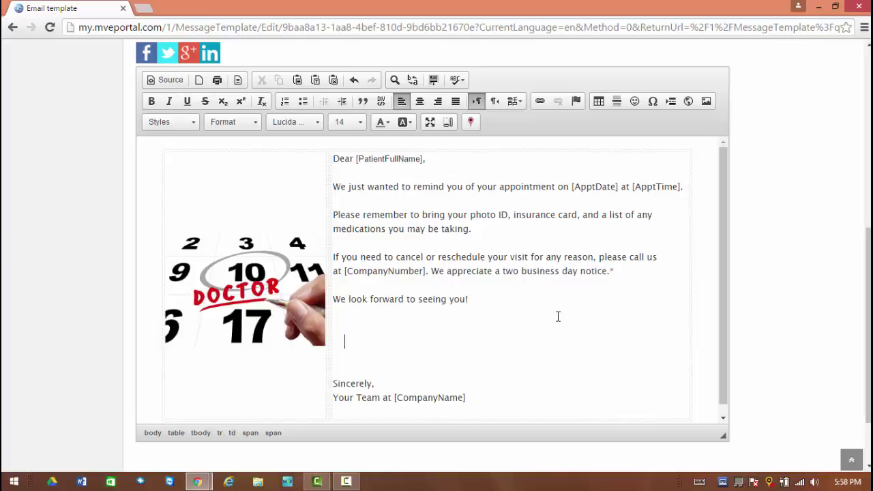
Start an appointment confirmation link with the text "Confirm Appointment" and white (ffffff) as its text color.
{"action": "scroll", "coordinate": [768, 328], "scroll_direction": "up", "scroll_amount": 2}
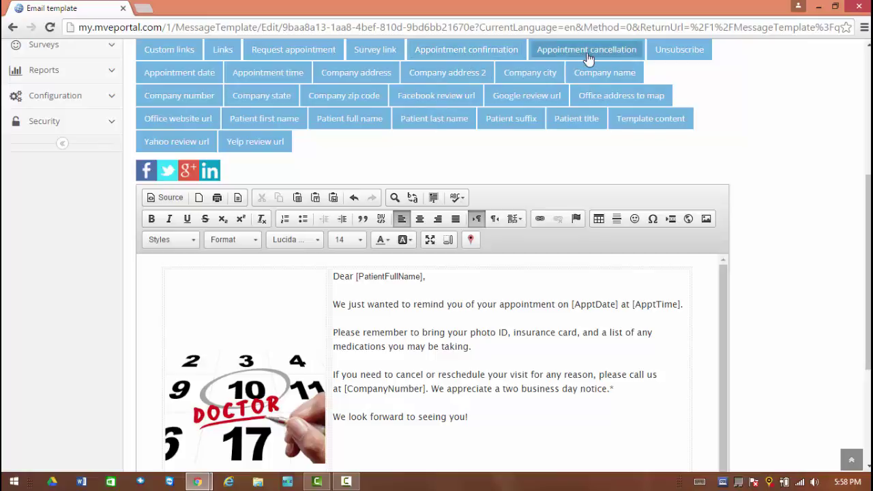
{"action": "left_click", "coordinate": [468, 53]}
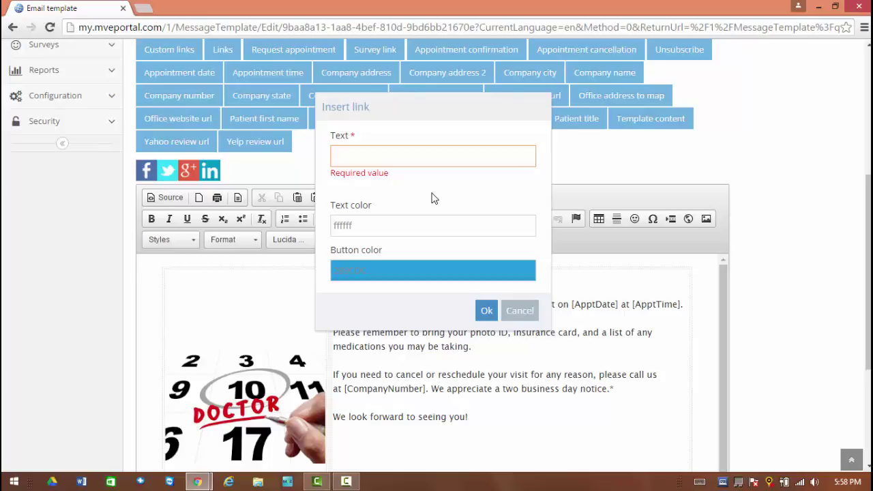
{"action": "type", "text": "Confirm A"}
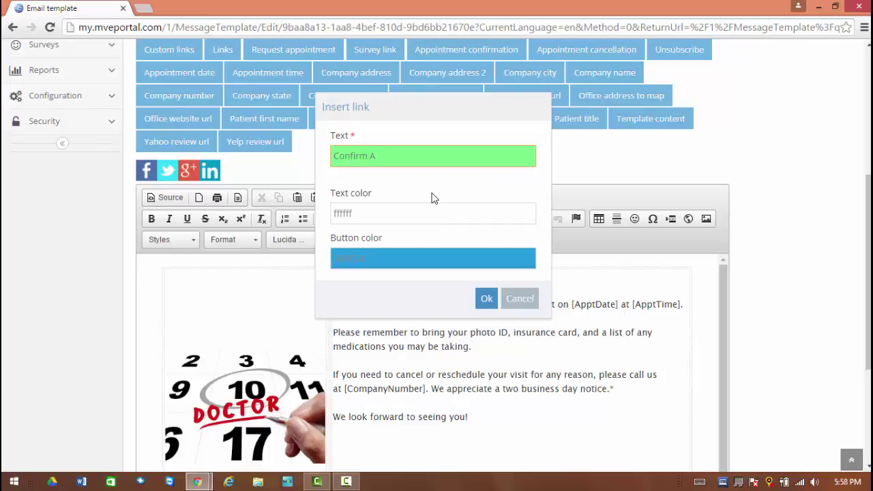
{"action": "type", "text": "ppointment"}
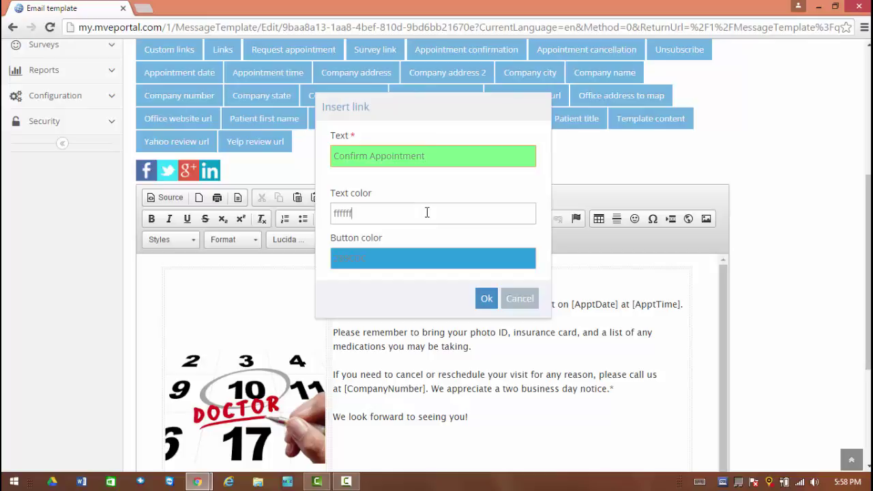
{"action": "left_click", "coordinate": [427, 212]}
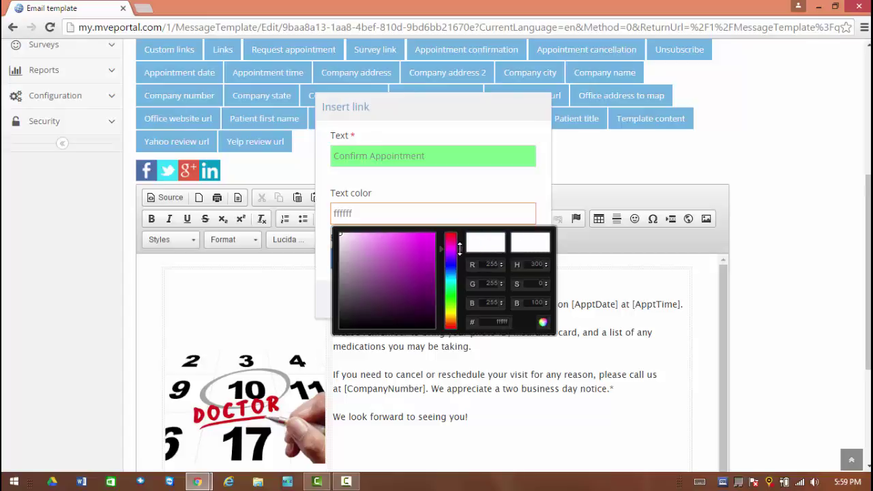
{"action": "mouse_move", "coordinate": [459, 251]}
{"action": "left_mouse_down"}
{"action": "mouse_move", "coordinate": [460, 324]}
{"action": "mouse_move", "coordinate": [454, 253]}
{"action": "left_mouse_up"}
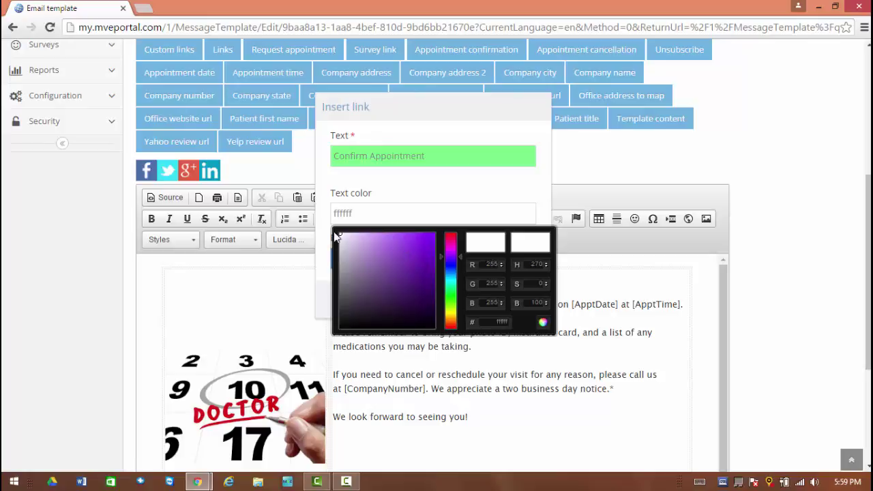
{"action": "mouse_move", "coordinate": [344, 239]}
{"action": "left_mouse_down"}
{"action": "mouse_move", "coordinate": [377, 270]}
{"action": "mouse_move", "coordinate": [417, 247]}
{"action": "mouse_move", "coordinate": [358, 245]}
{"action": "mouse_move", "coordinate": [339, 234]}
{"action": "left_mouse_up"}
{"action": "left_click", "coordinate": [436, 197]}
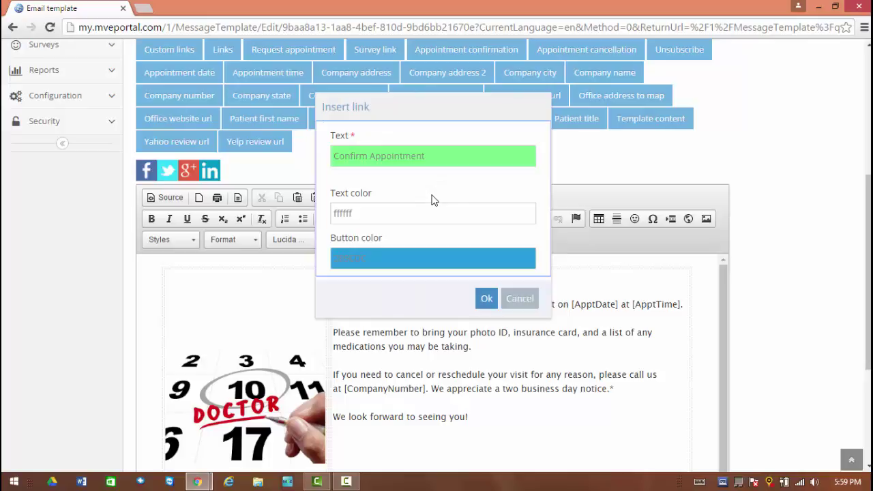
Set the confirmation link's button color to bright green (00f519) and insert it in the blank space above "Sincerely,".
{"action": "left_click", "coordinate": [431, 256]}
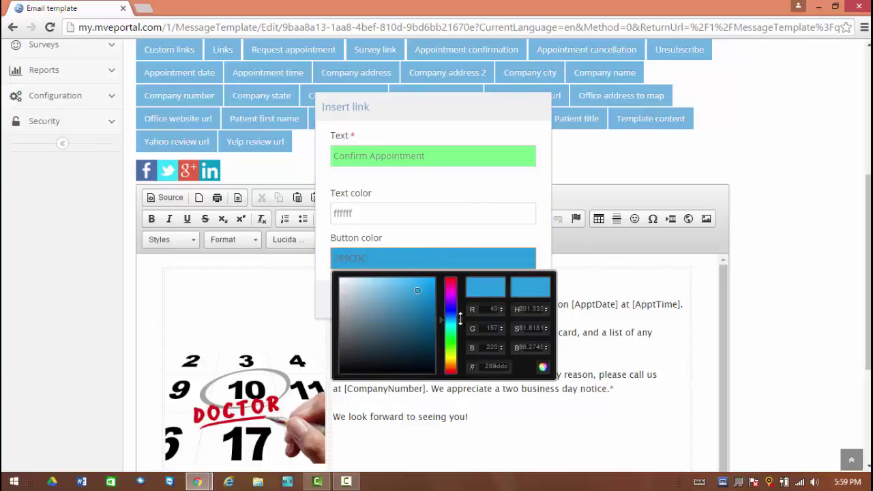
{"action": "left_click_drag", "start_coordinate": [459, 320], "coordinate": [460, 339]}
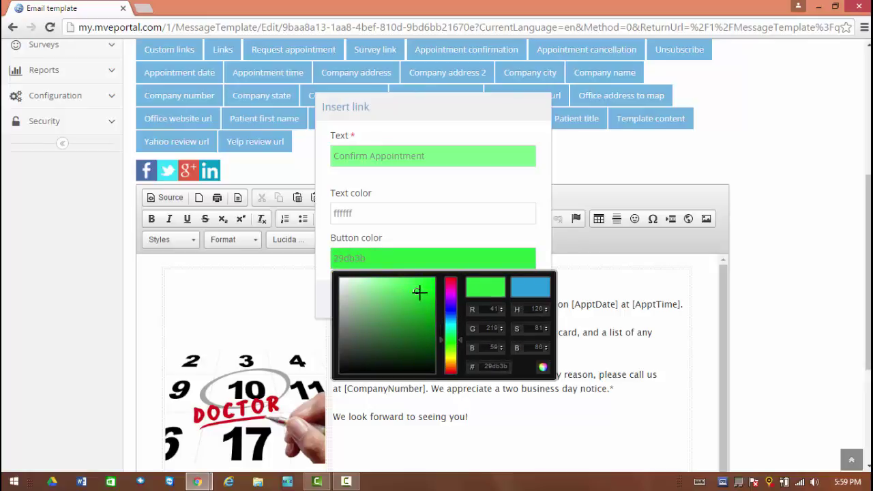
{"action": "left_click_drag", "start_coordinate": [419, 289], "coordinate": [439, 282]}
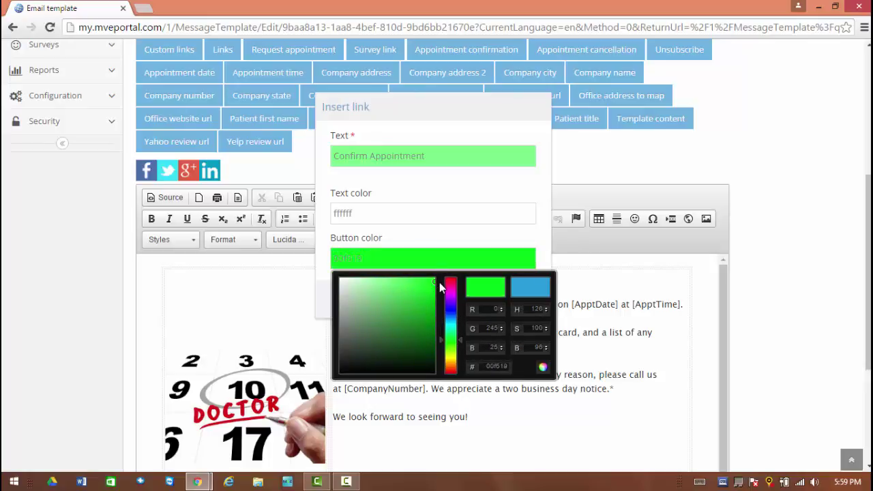
{"action": "left_click", "coordinate": [439, 194]}
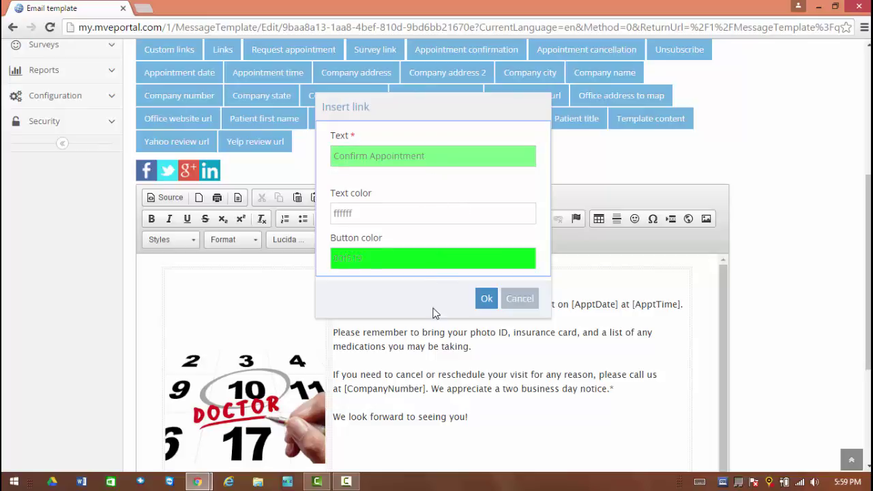
{"action": "left_click", "coordinate": [428, 459]}
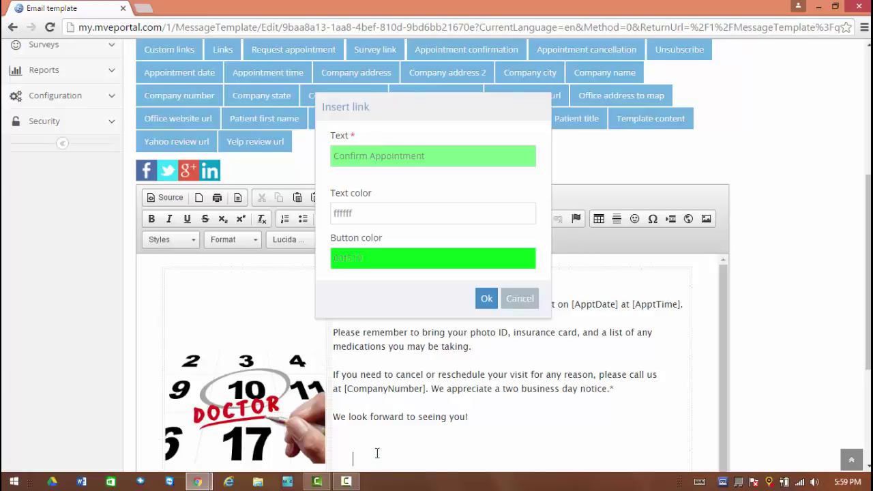
{"action": "left_click", "coordinate": [486, 300]}
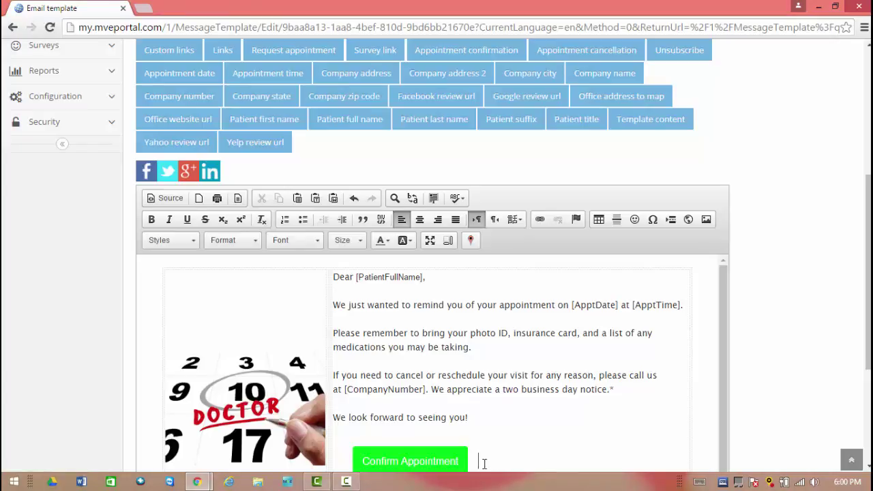
Start an appointment cancellation link with the text "Cancel Appointment", keeping the text color white (ffffff).
{"action": "left_click", "coordinate": [594, 57]}
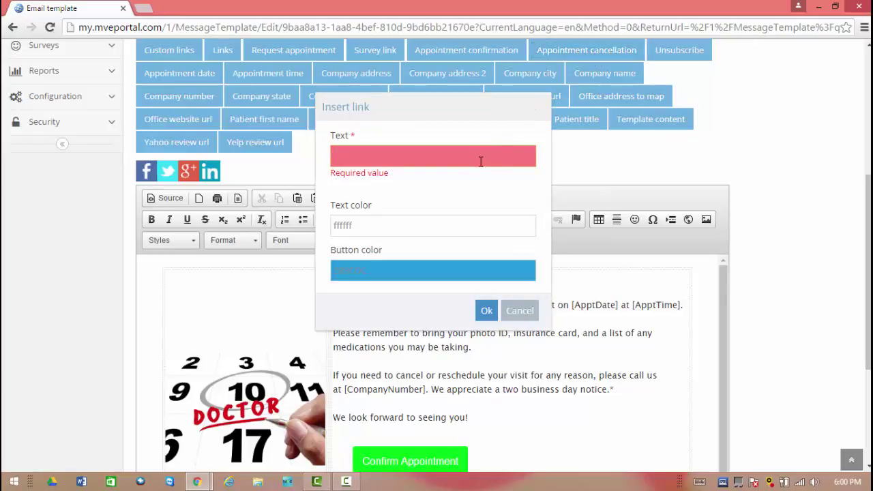
{"action": "type", "text": "Cancel App"}
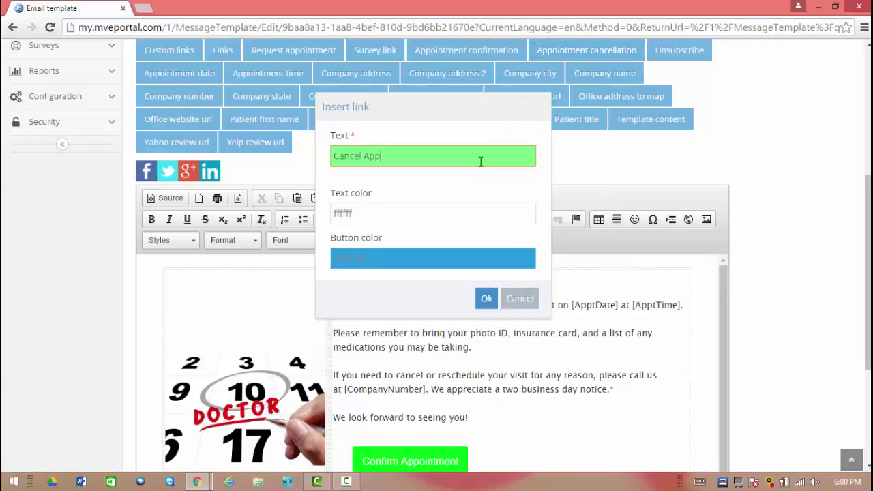
{"action": "type", "text": "ointment"}
{"action": "left_click", "coordinate": [413, 216]}
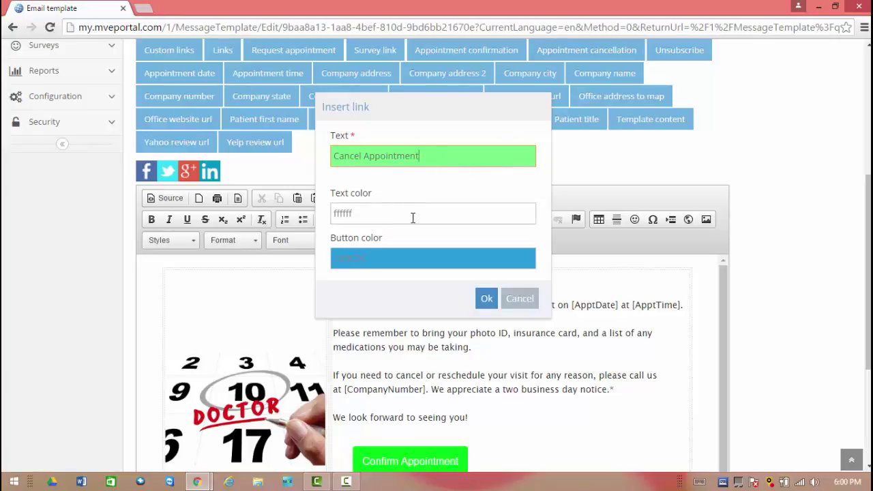
{"action": "left_click", "coordinate": [444, 188]}
Set the cancellation link's button color to dark red (d40000) and insert it beside the Confirm Appointment button.
{"action": "left_click", "coordinate": [417, 258]}
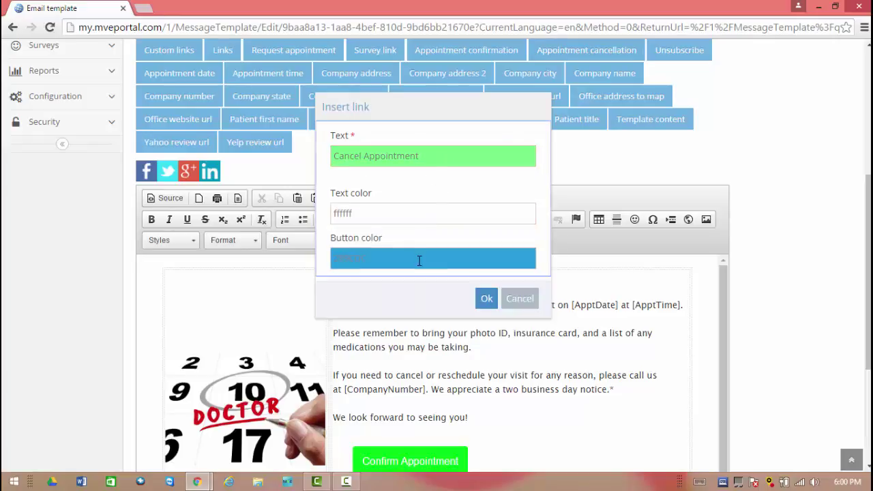
{"action": "left_click_drag", "start_coordinate": [452, 320], "coordinate": [457, 386]}
{"action": "left_click_drag", "start_coordinate": [417, 292], "coordinate": [434, 294]}
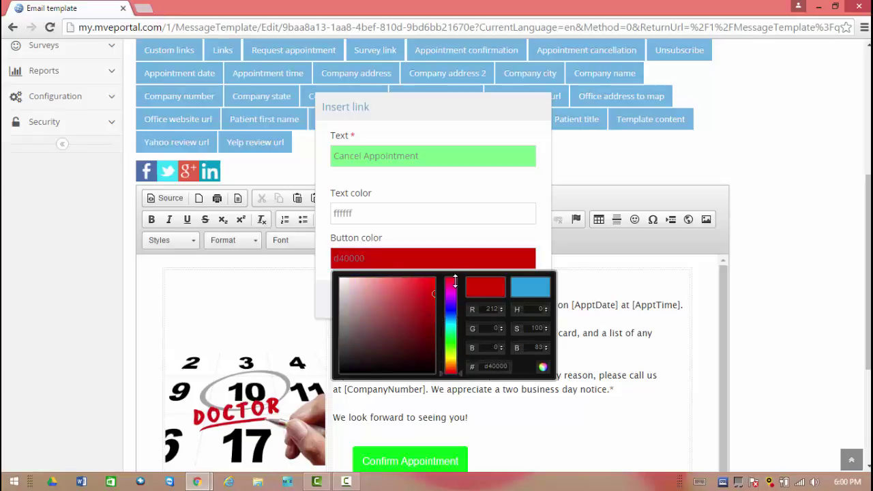
{"action": "left_click", "coordinate": [448, 188]}
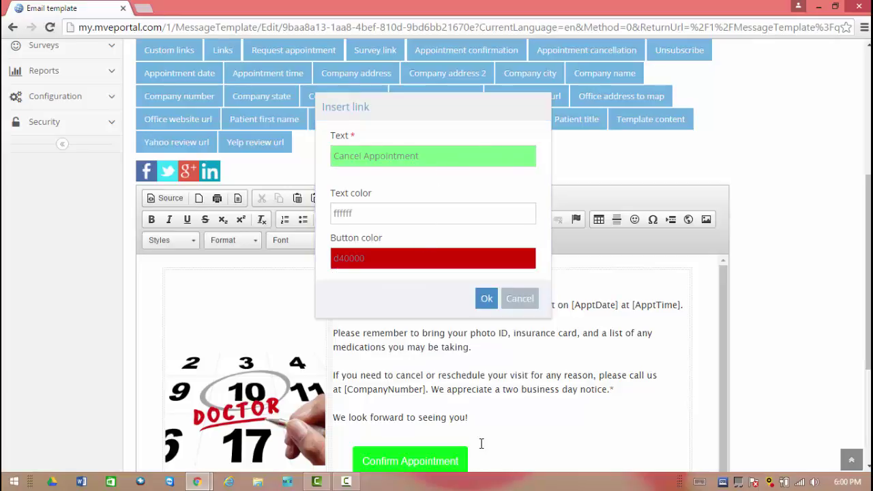
{"action": "left_click", "coordinate": [486, 301]}
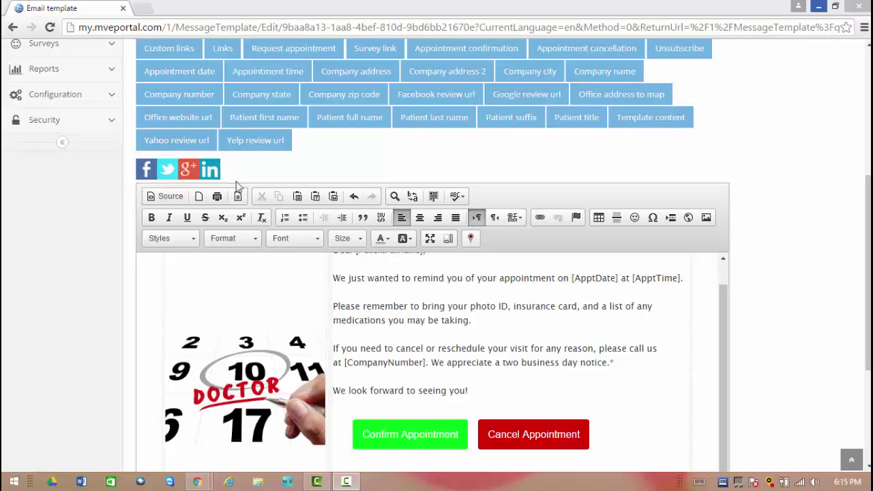
Insert the Facebook, Twitter, Google+ and LinkedIn icons on a new line below the "Your Team at" signature.
{"action": "scroll", "coordinate": [436, 254], "scroll_direction": "down", "scroll_amount": 2}
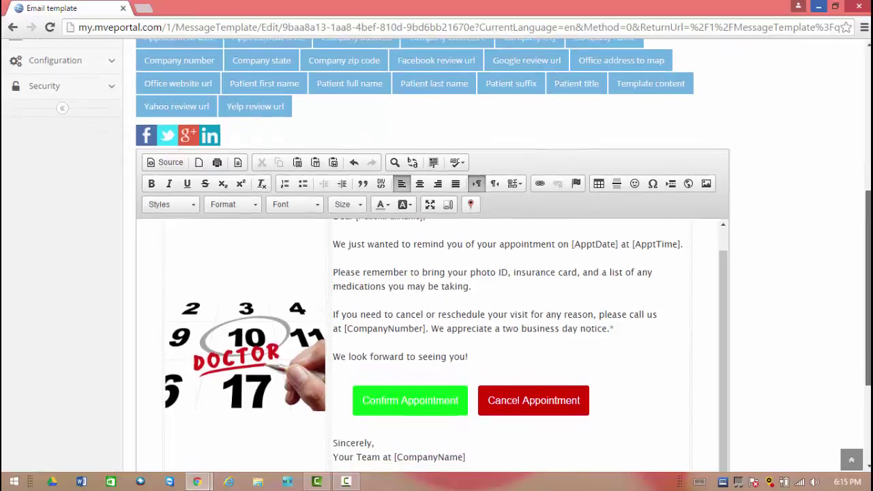
{"action": "left_click", "coordinate": [354, 402]}
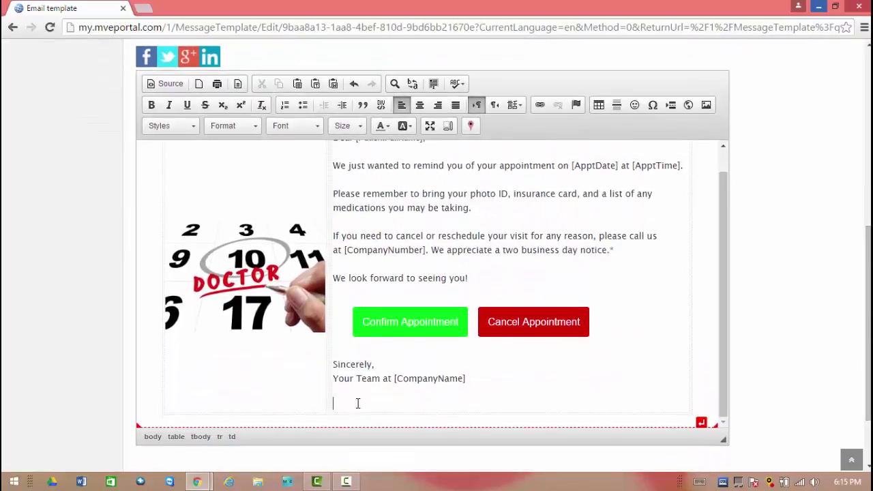
{"action": "key", "text": "Return"}
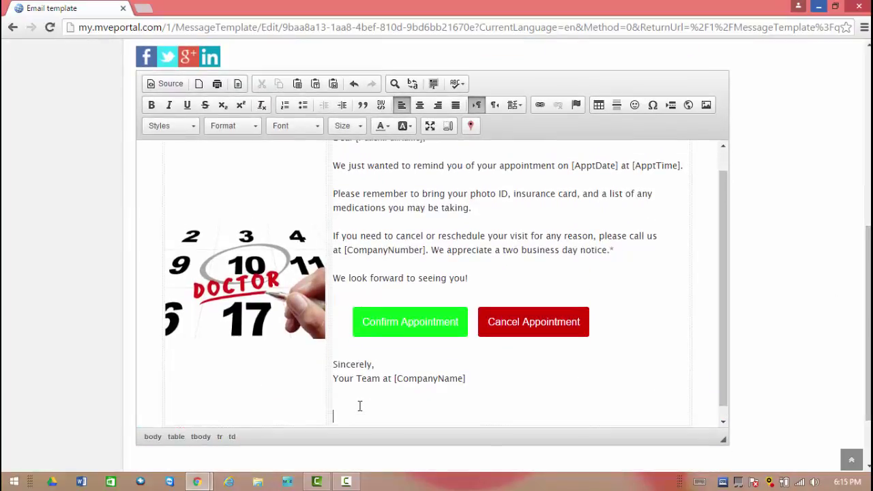
{"action": "left_click", "coordinate": [149, 59]}
{"action": "left_click", "coordinate": [169, 57]}
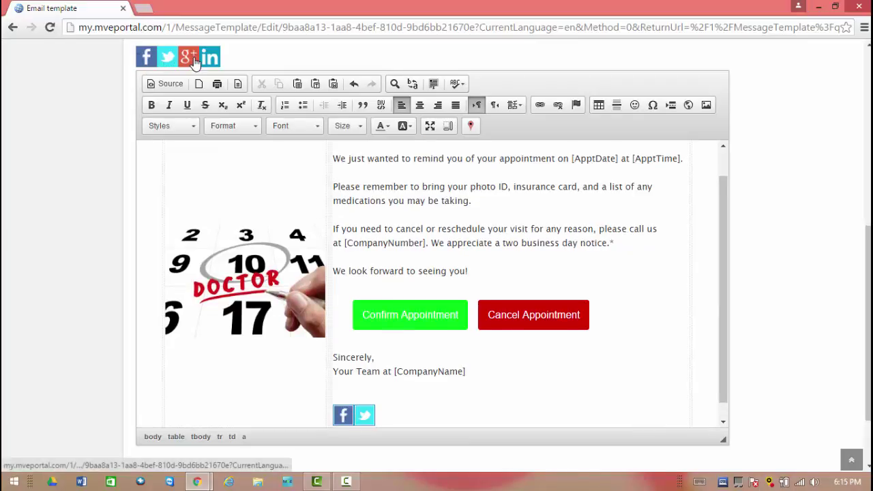
{"action": "left_click", "coordinate": [189, 57]}
{"action": "left_click", "coordinate": [211, 59]}
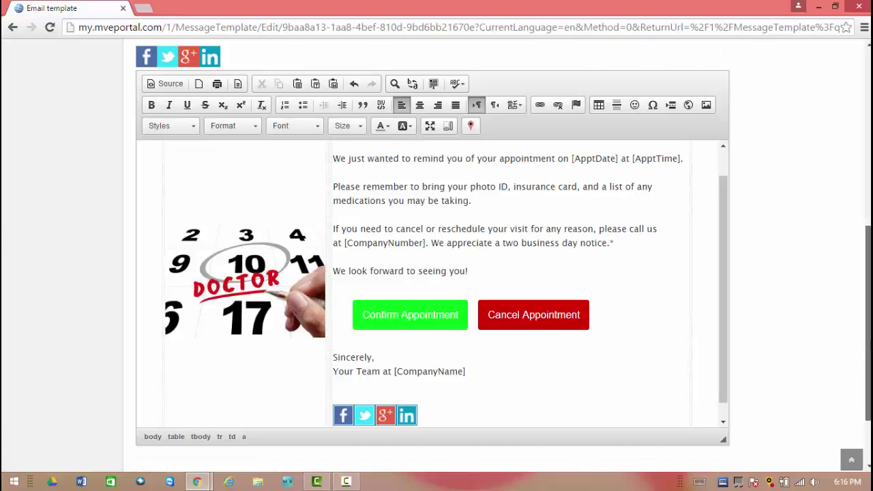
{"action": "left_click_drag", "start_coordinate": [867, 324], "coordinate": [867, 267]}
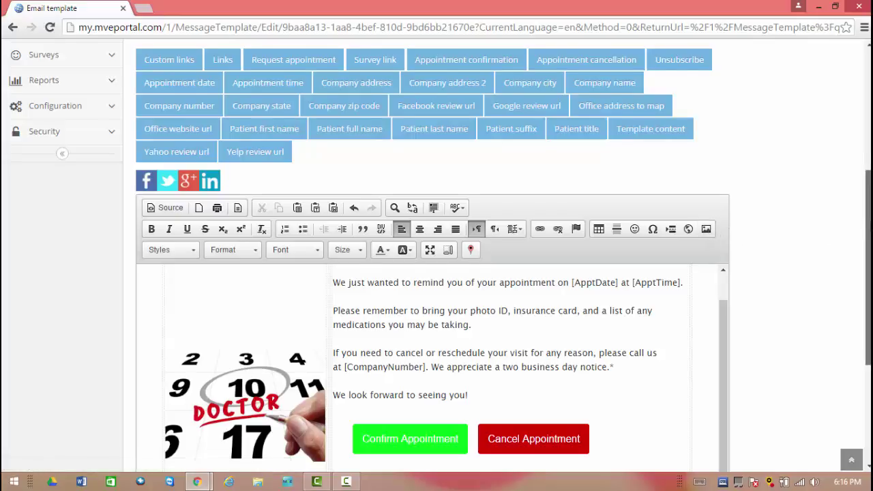
{"action": "left_click_drag", "start_coordinate": [868, 239], "coordinate": [867, 295]}
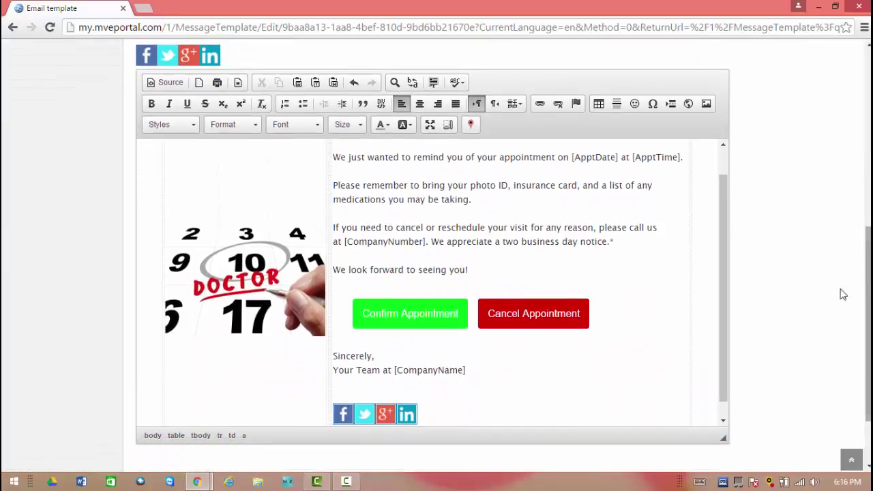
Examine the URL, upload and advanced options for inserting an image above the doctor calendar picture, and leave without inserting one.
{"action": "left_click", "coordinate": [250, 257]}
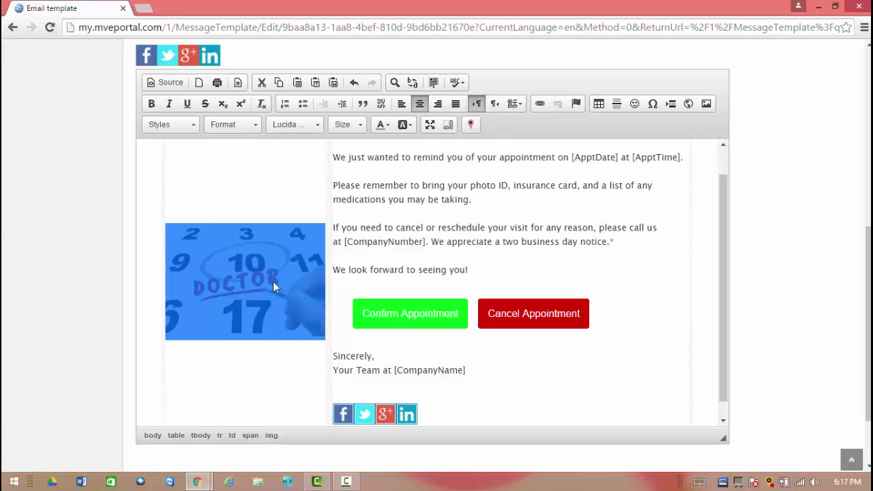
{"action": "left_click", "coordinate": [273, 205]}
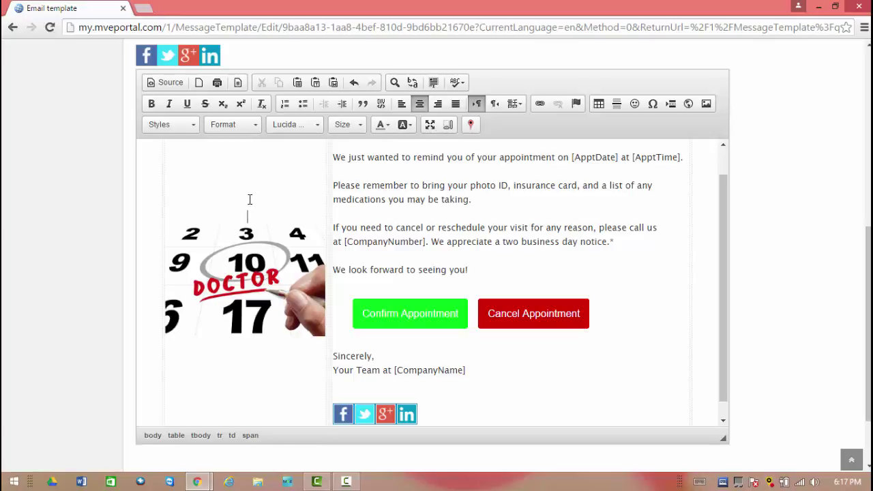
{"action": "left_click", "coordinate": [707, 106]}
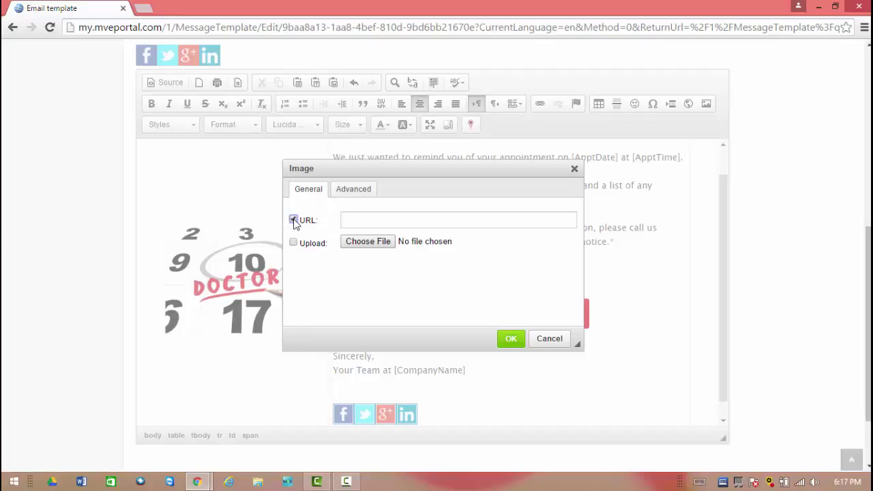
{"action": "left_click", "coordinate": [374, 218]}
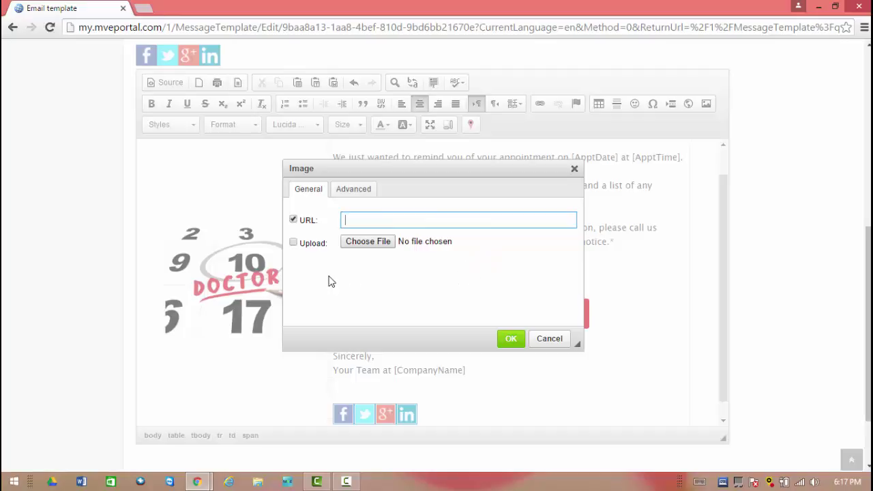
{"action": "left_click", "coordinate": [293, 219]}
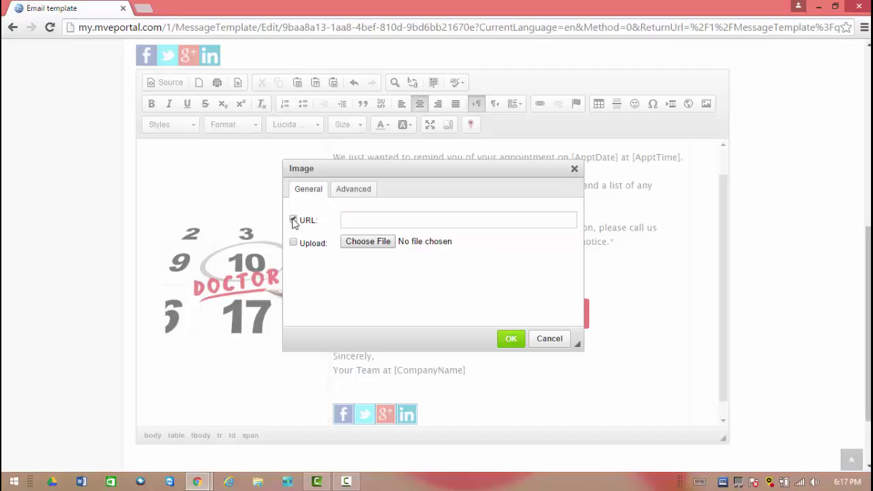
{"action": "left_click", "coordinate": [293, 244]}
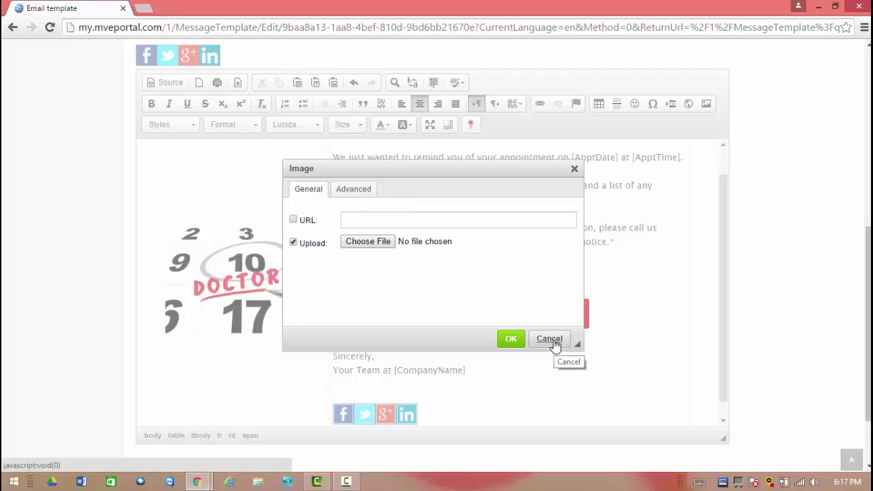
{"action": "left_click", "coordinate": [362, 191]}
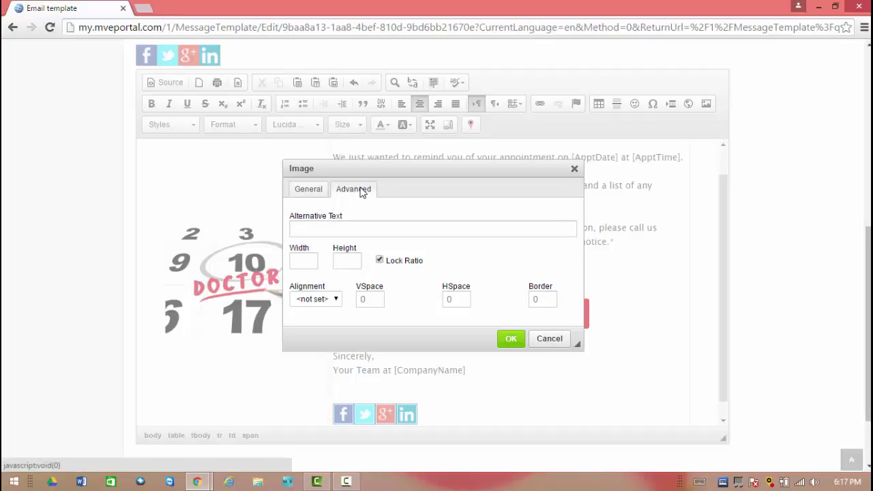
{"action": "left_click", "coordinate": [386, 231]}
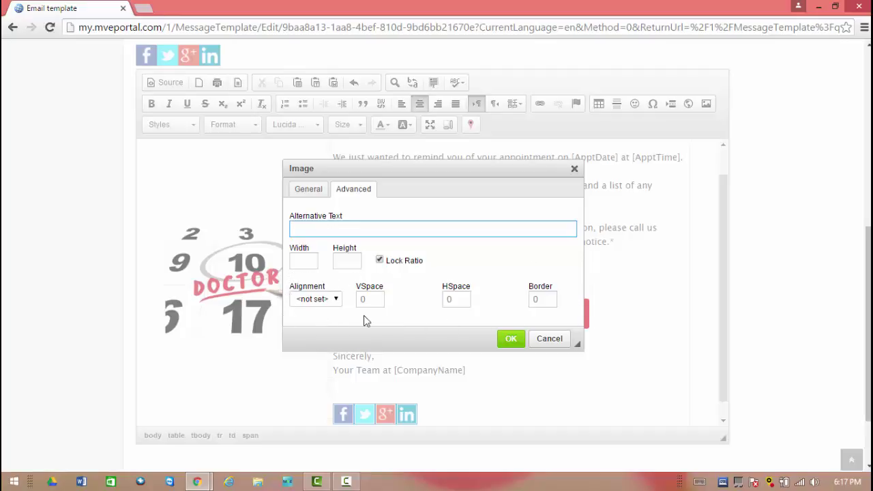
{"action": "left_click", "coordinate": [552, 340]}
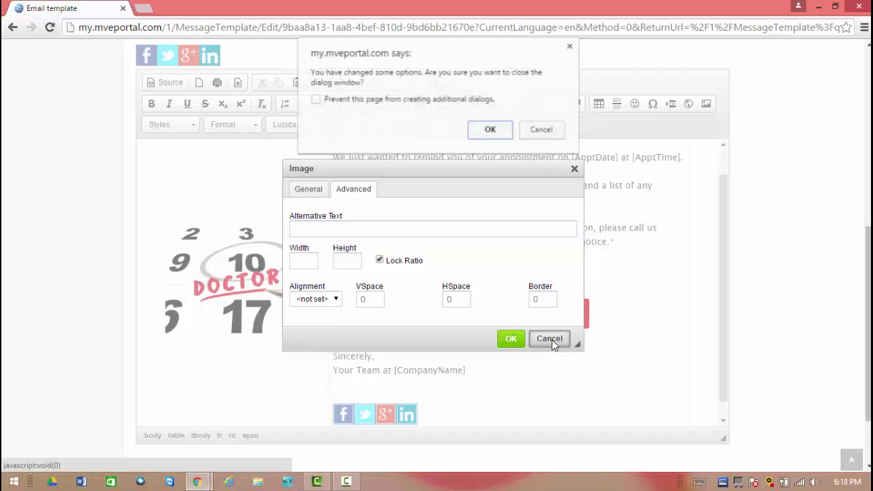
{"action": "left_click", "coordinate": [492, 130]}
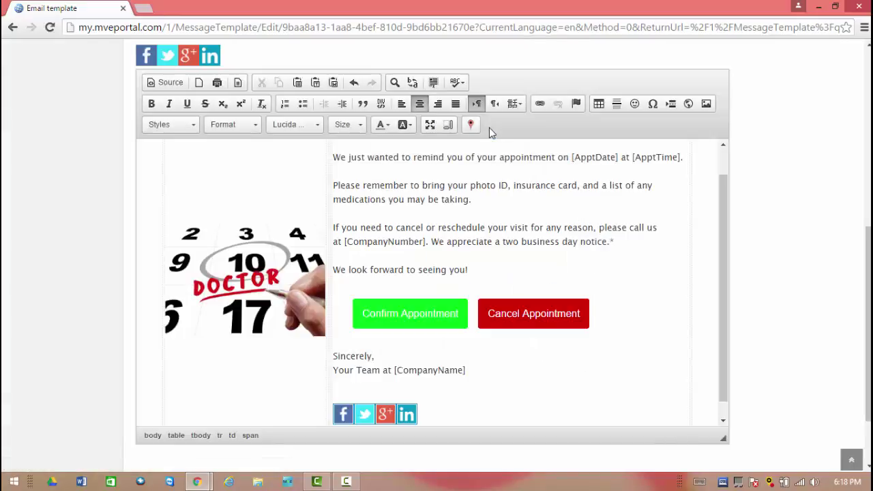
Add two new lines below the "Your Team at [CompanyName]" signature, above the social icons.
{"action": "scroll", "coordinate": [723, 280], "scroll_direction": "down", "scroll_amount": 1}
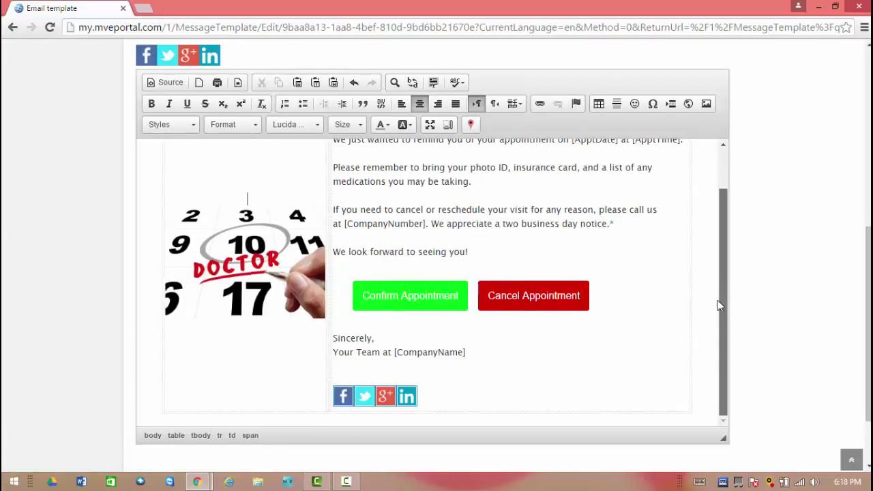
{"action": "left_click", "coordinate": [535, 393]}
{"action": "left_click", "coordinate": [530, 354]}
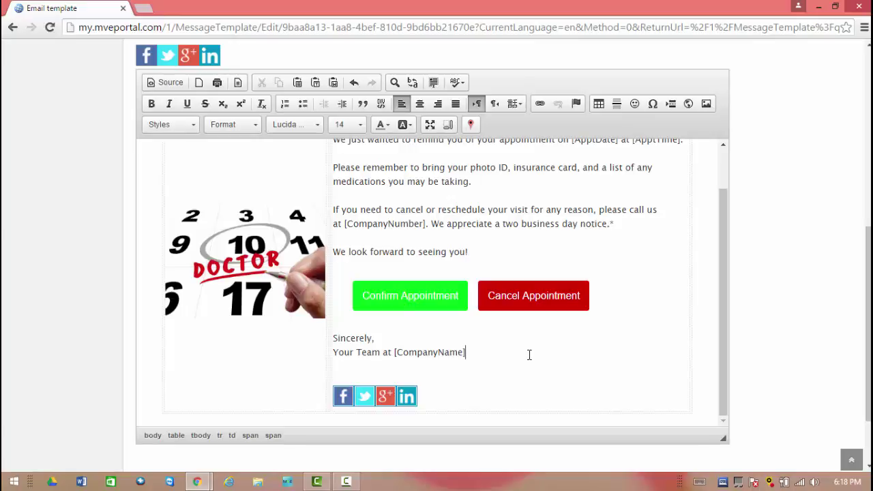
{"action": "key", "text": "Return"}
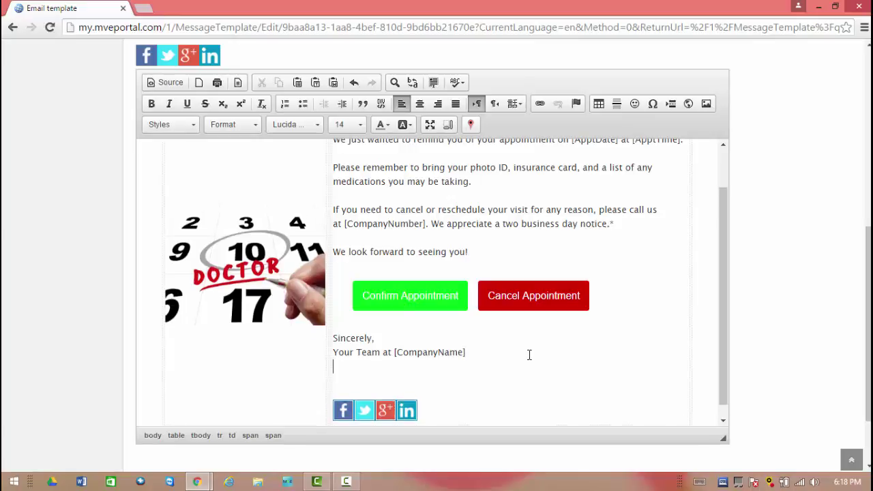
{"action": "key", "text": "Return"}
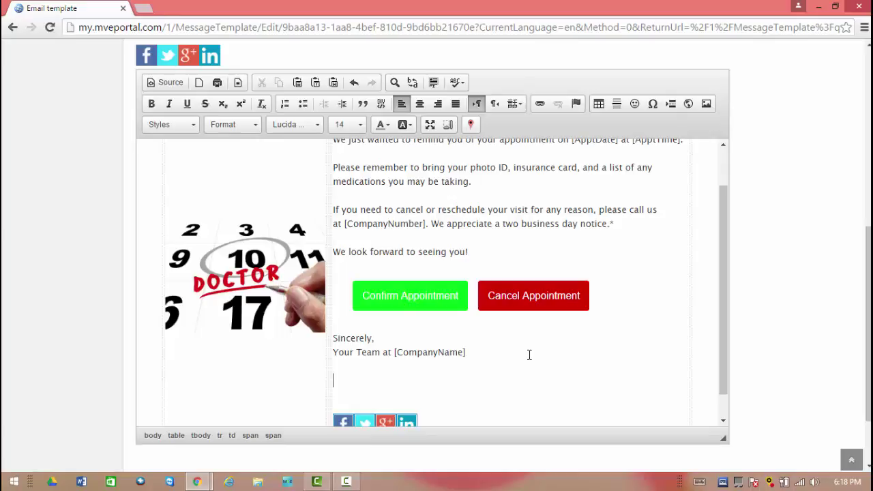
Insert a Google map centered on [LocationAddress] below the signature, keeping zoom 14, width and height 300, and the roadmap type.
{"action": "left_click", "coordinate": [475, 129]}
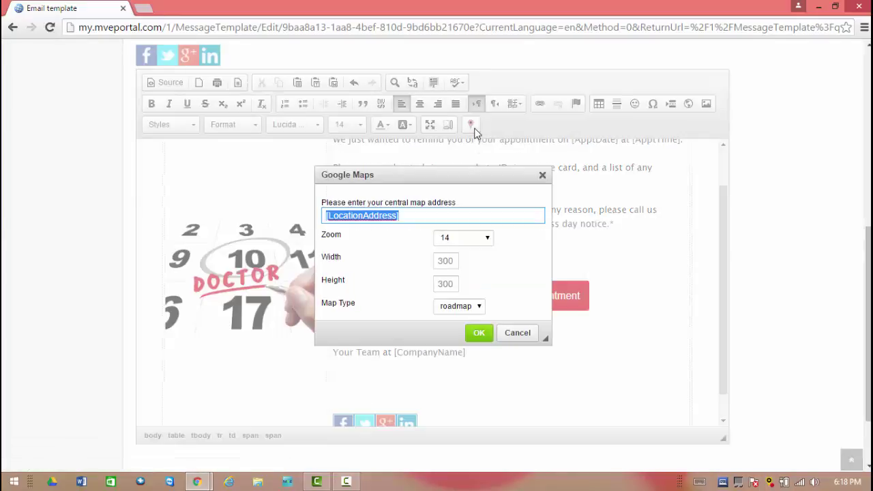
{"action": "left_click", "coordinate": [414, 218]}
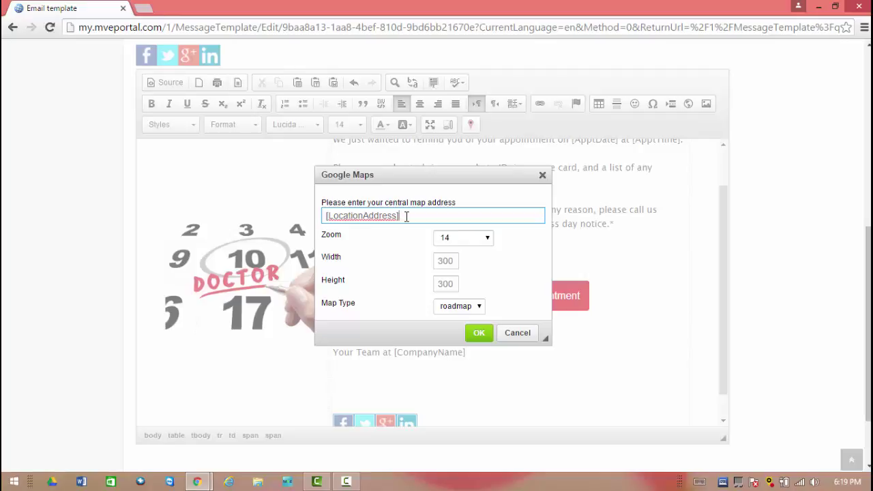
{"action": "left_click", "coordinate": [489, 240]}
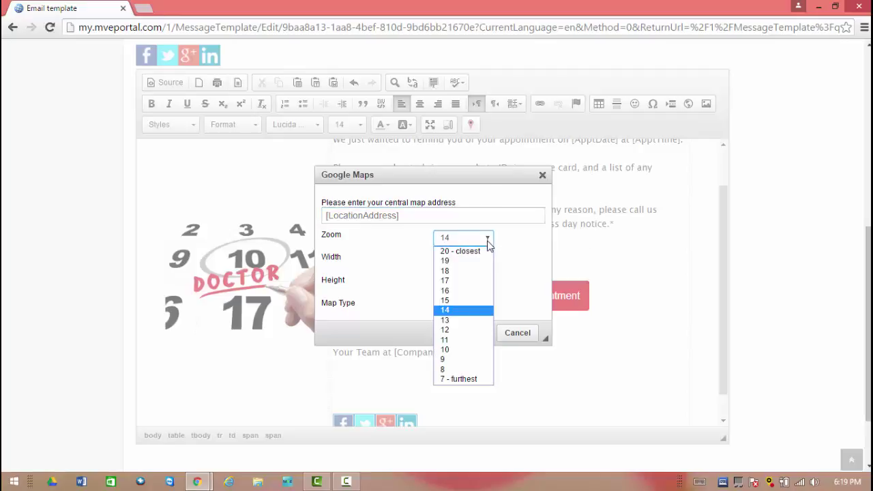
{"action": "left_click", "coordinate": [533, 278]}
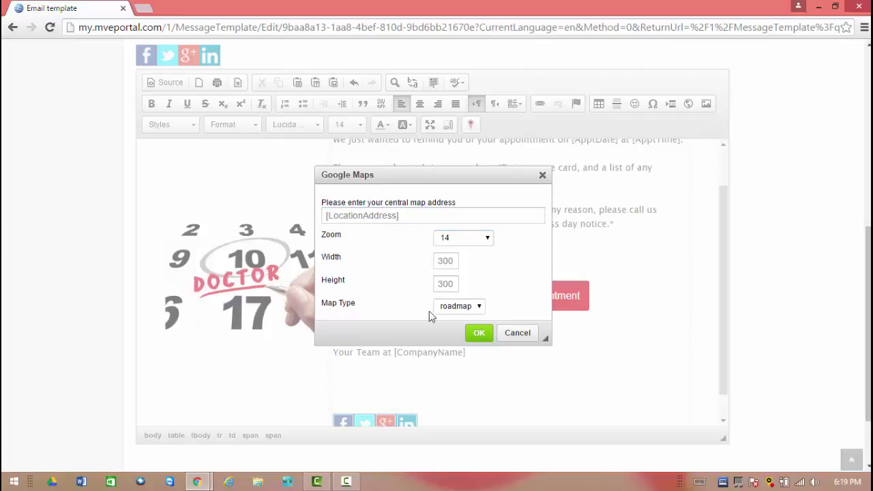
{"action": "left_click", "coordinate": [480, 309]}
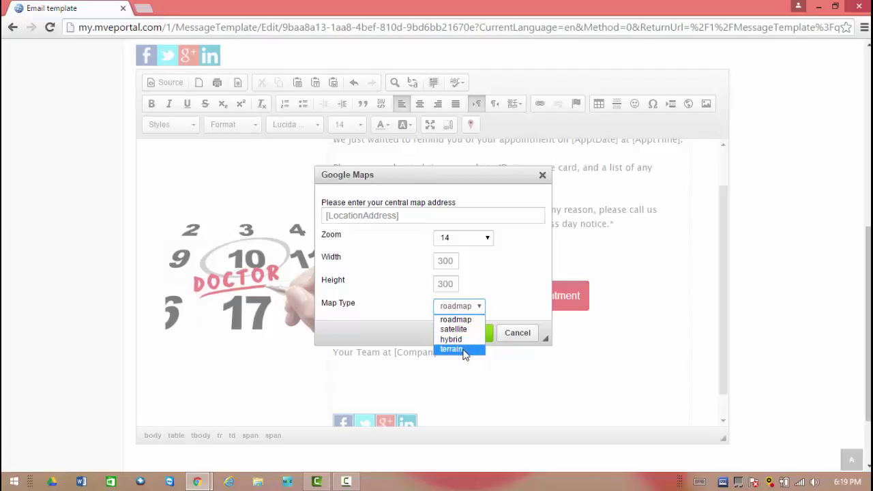
{"action": "left_click", "coordinate": [409, 310]}
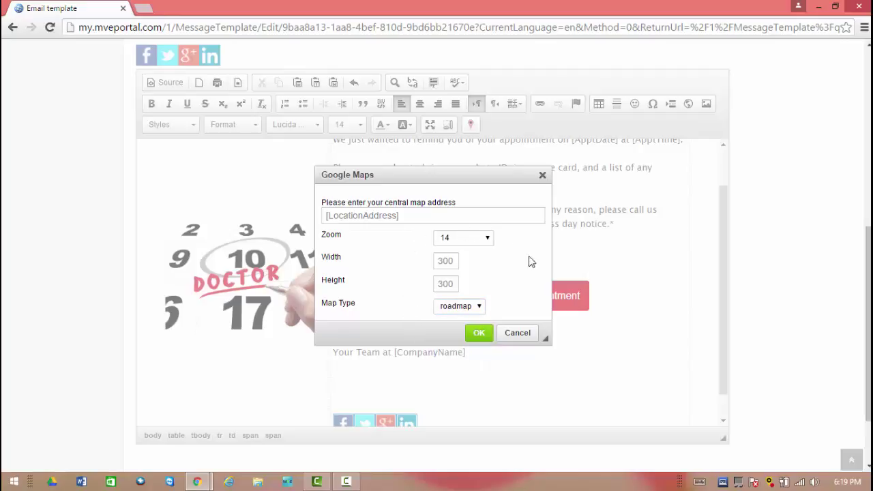
{"action": "left_click", "coordinate": [480, 334]}
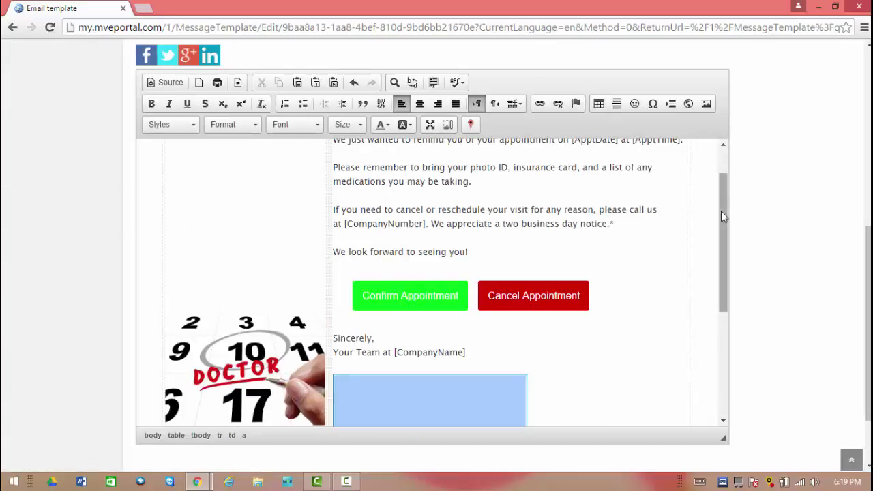
{"action": "left_click_drag", "start_coordinate": [721, 211], "coordinate": [718, 290]}
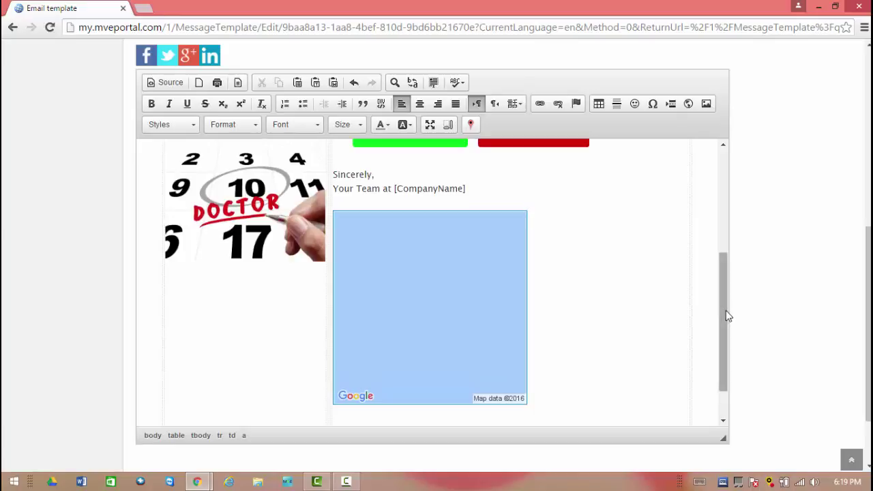
{"action": "left_click_drag", "start_coordinate": [723, 314], "coordinate": [721, 309]}
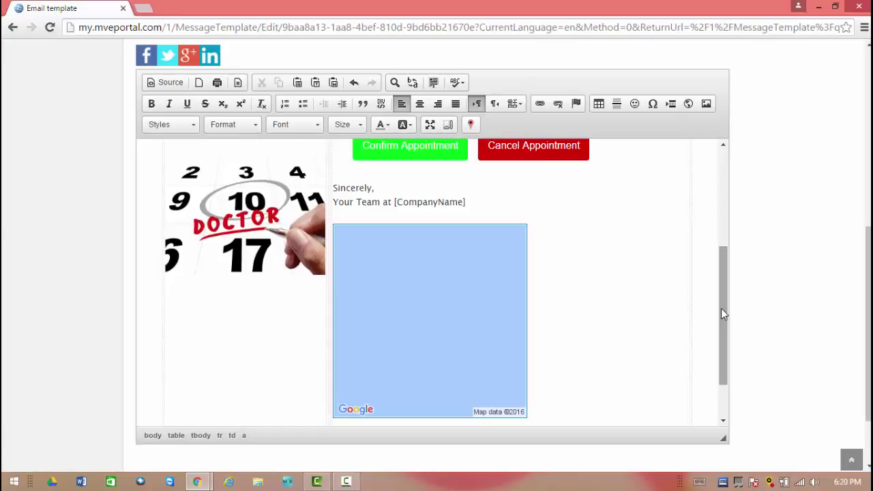
Preview the email template and examine the appointment date and time, company phone number, signature, buttons, map and social icons.
{"action": "left_click_drag", "start_coordinate": [869, 313], "coordinate": [852, 135]}
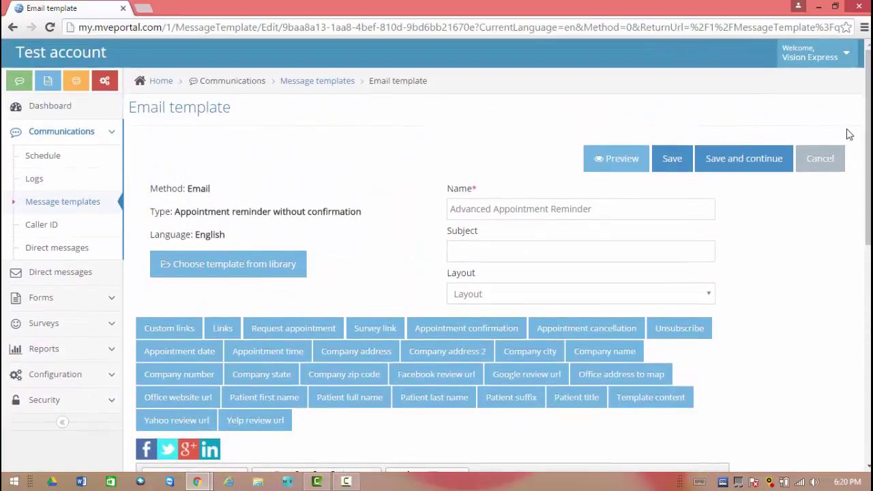
{"action": "left_click", "coordinate": [620, 161]}
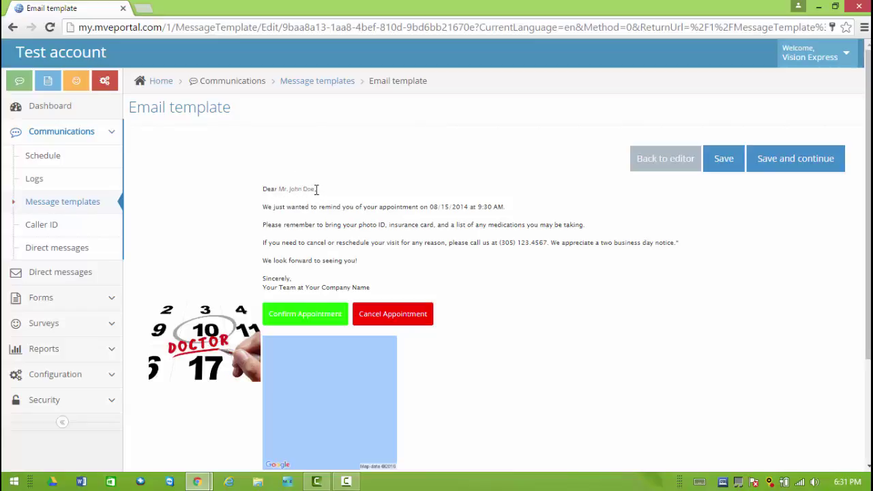
{"action": "left_click_drag", "start_coordinate": [429, 207], "coordinate": [516, 208]}
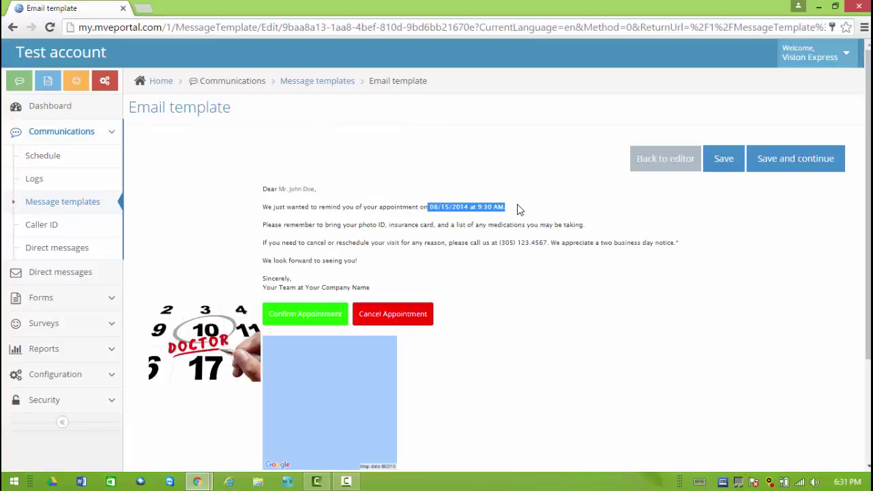
{"action": "left_click", "coordinate": [521, 210]}
{"action": "left_click_drag", "start_coordinate": [501, 245], "coordinate": [550, 243]}
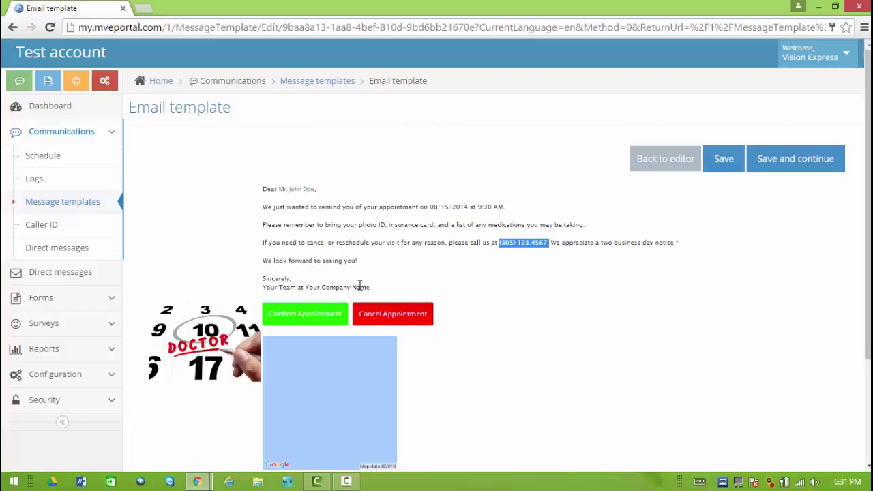
{"action": "left_click_drag", "start_coordinate": [370, 287], "coordinate": [261, 288]}
{"action": "key", "text": "ctrl+a"}
{"action": "left_click", "coordinate": [404, 280]}
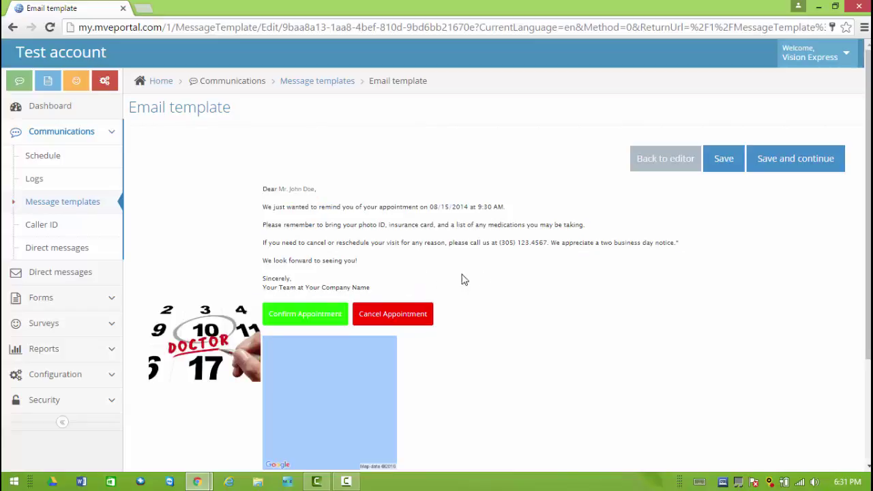
{"action": "left_click_drag", "start_coordinate": [867, 267], "coordinate": [867, 362]}
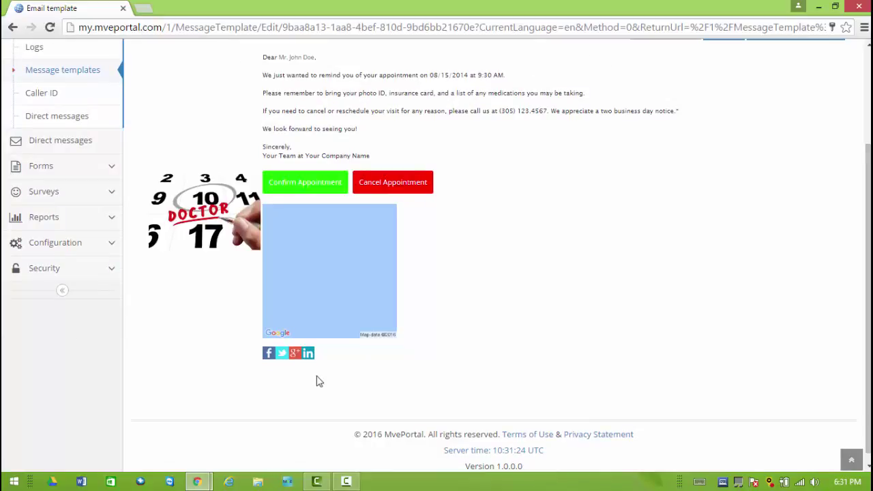
{"action": "left_click_drag", "start_coordinate": [869, 300], "coordinate": [869, 206]}
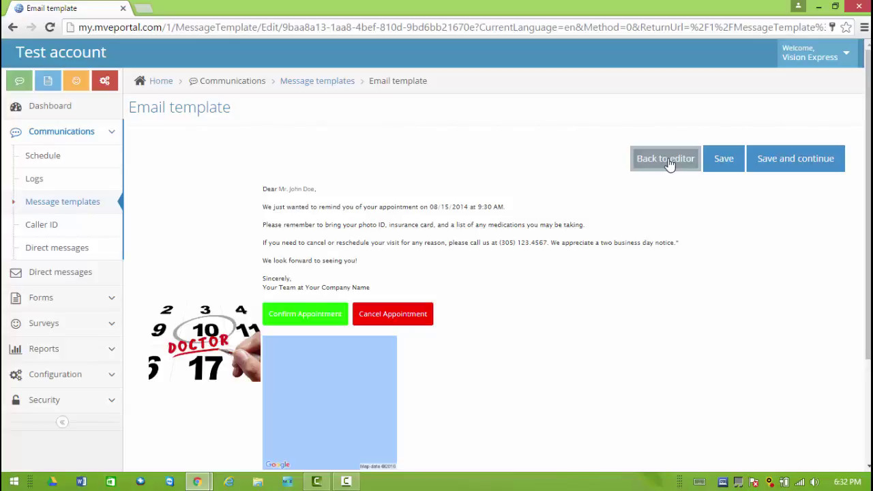
Return to the template editor and set the email template's layout to "Layout".
{"action": "left_click", "coordinate": [667, 161]}
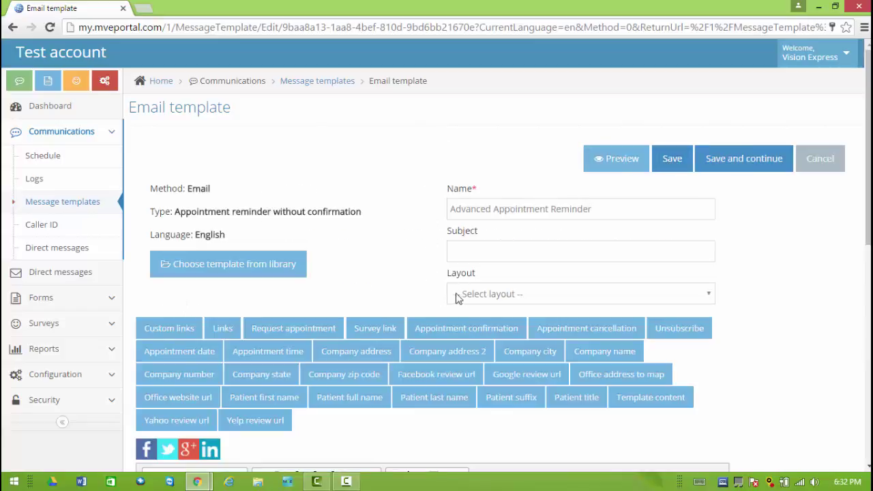
{"action": "left_click", "coordinate": [710, 296]}
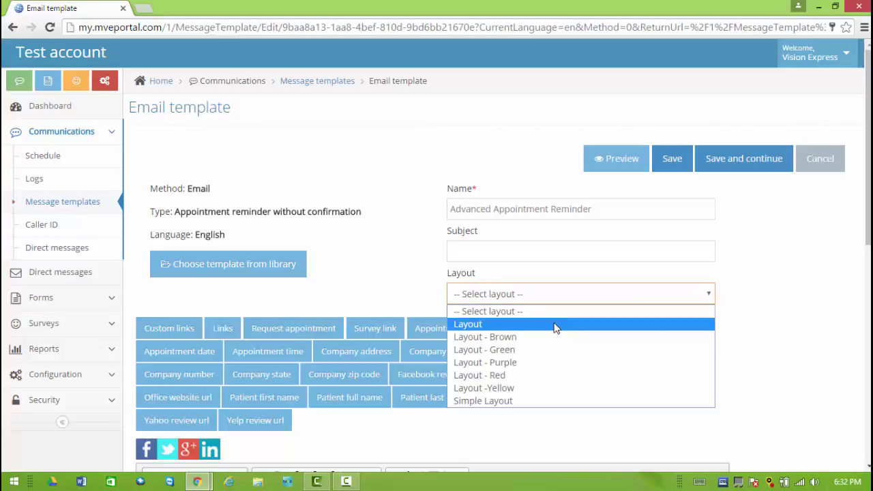
{"action": "left_click", "coordinate": [554, 325]}
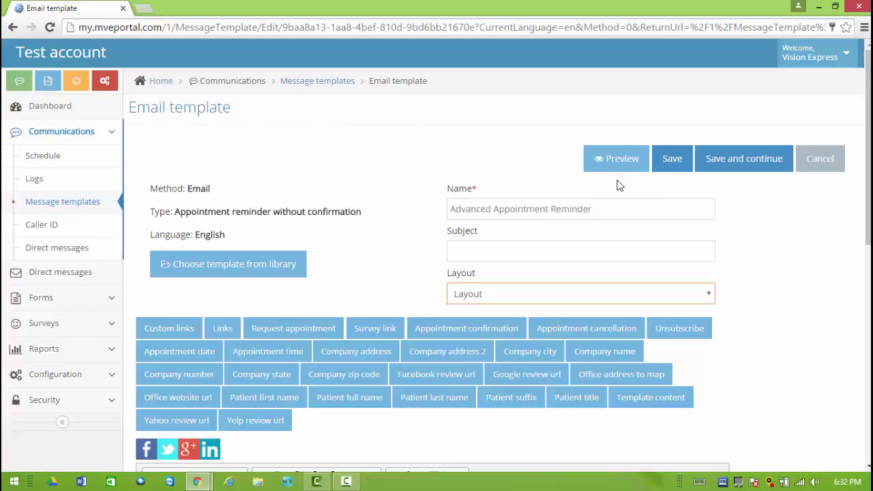
Preview the email template in its layout and examine the company header, message body, privacy disclaimer and unsubscribe line.
{"action": "left_click_drag", "start_coordinate": [869, 187], "coordinate": [869, 248]}
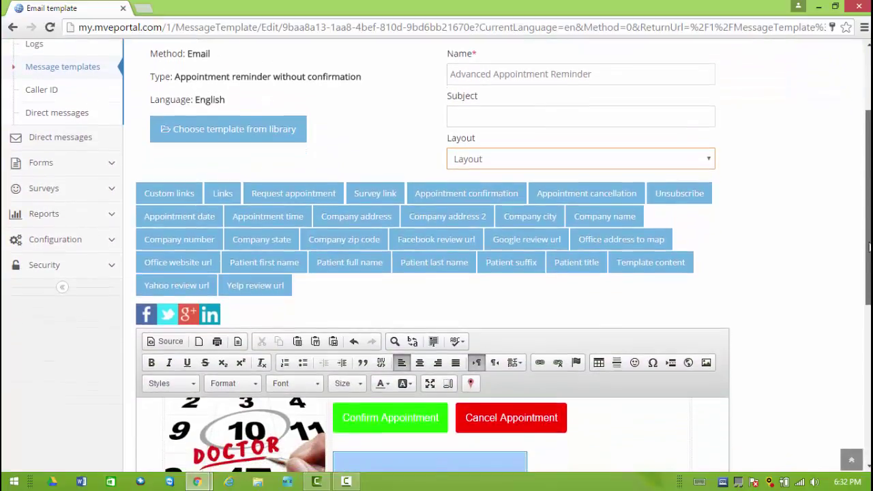
{"action": "scroll", "coordinate": [869, 248], "scroll_direction": "up", "scroll_amount": 2}
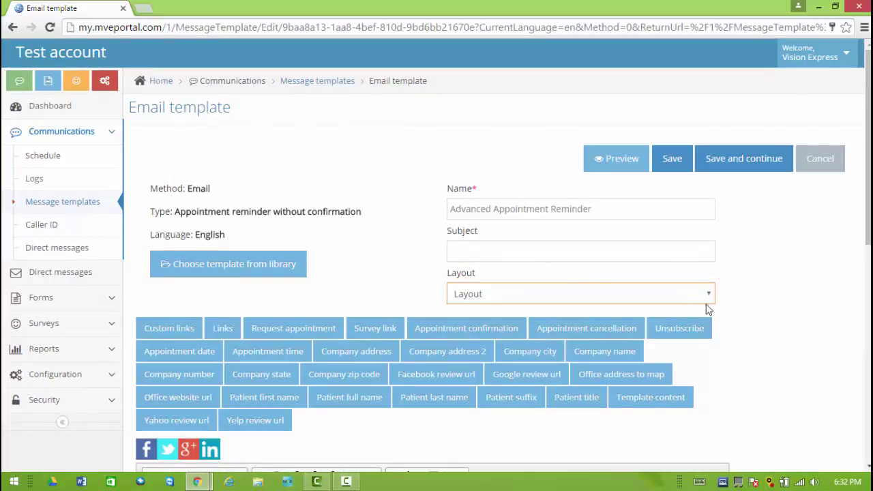
{"action": "left_click", "coordinate": [616, 163]}
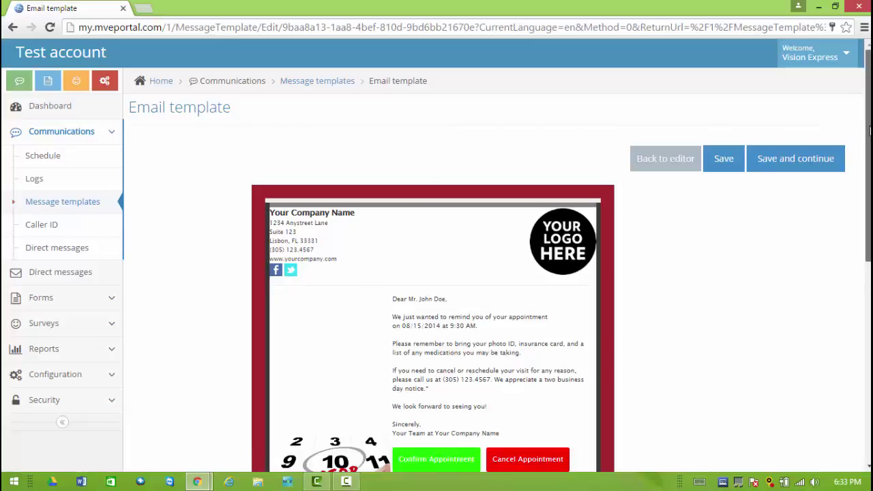
{"action": "left_click_drag", "start_coordinate": [869, 133], "coordinate": [869, 319]}
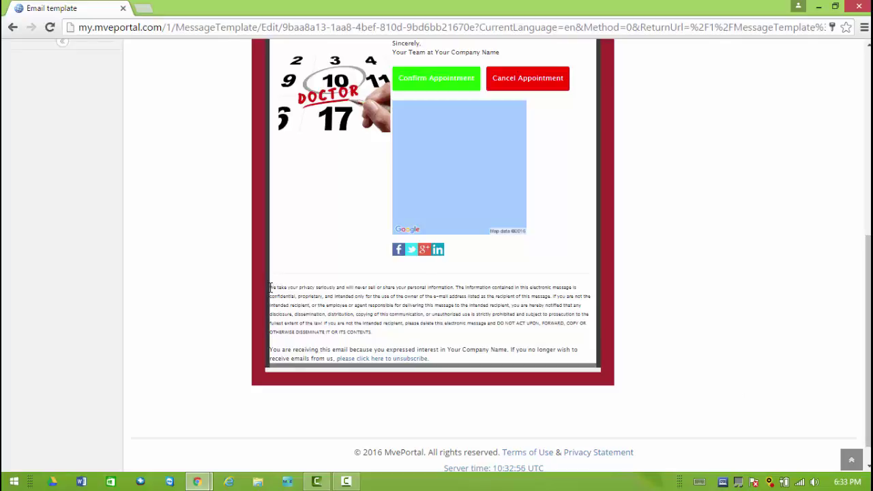
{"action": "left_click_drag", "start_coordinate": [270, 287], "coordinate": [409, 343]}
{"action": "left_click", "coordinate": [410, 346]}
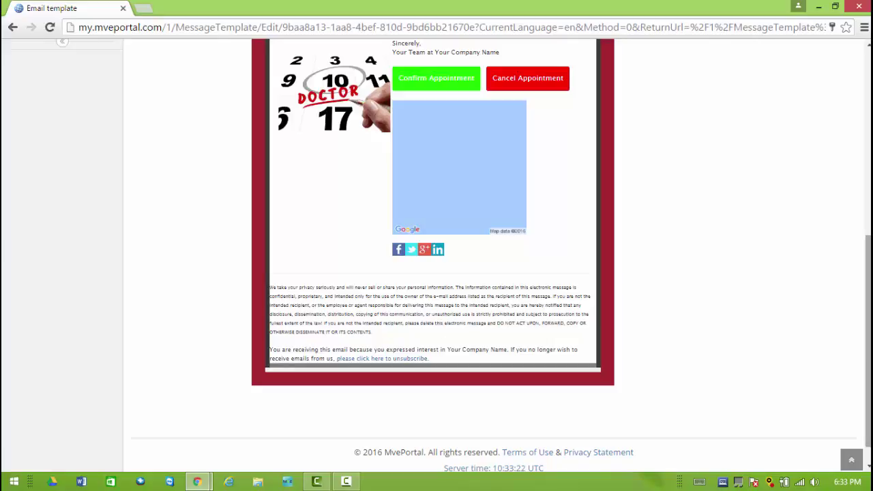
{"action": "left_click_drag", "start_coordinate": [868, 327], "coordinate": [867, 150]}
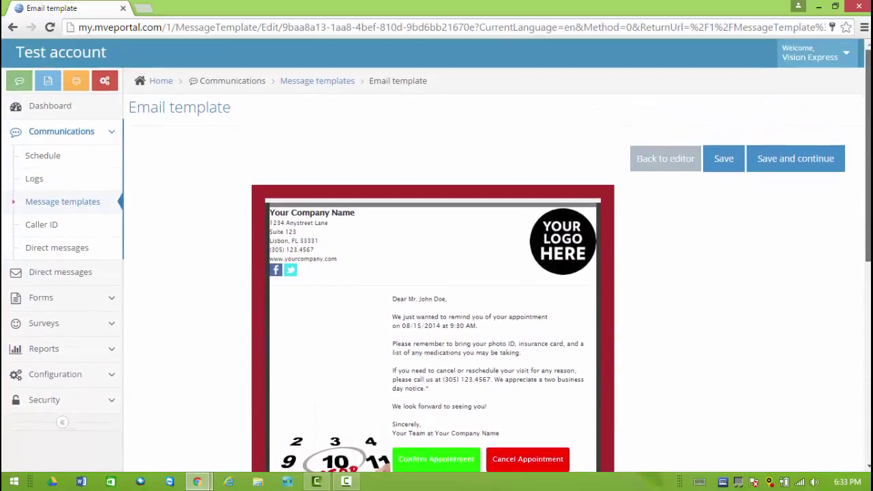
Return to the template editor, set the layout to "Layout - Brown" and preview the email template.
{"action": "left_click", "coordinate": [666, 160]}
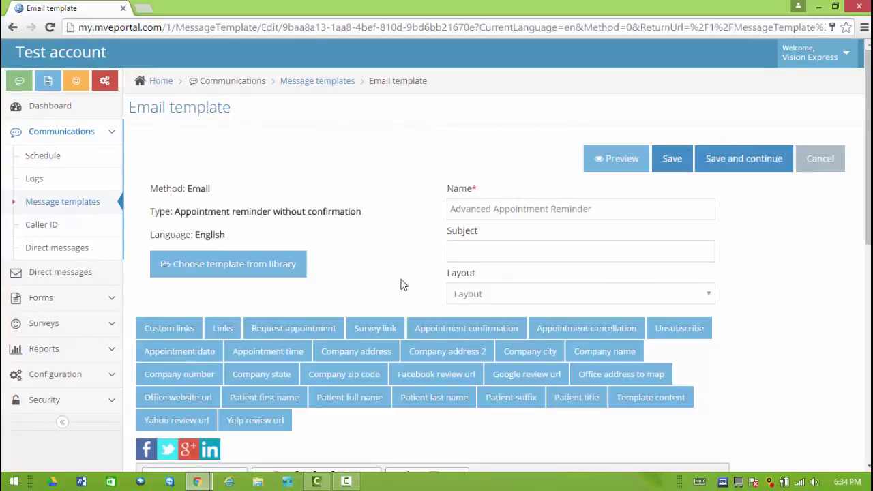
{"action": "left_click", "coordinate": [709, 294]}
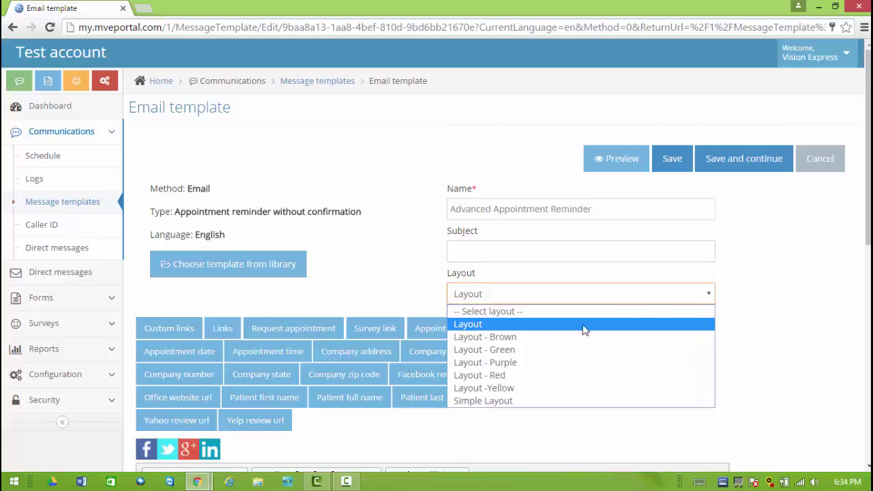
{"action": "left_click", "coordinate": [539, 337]}
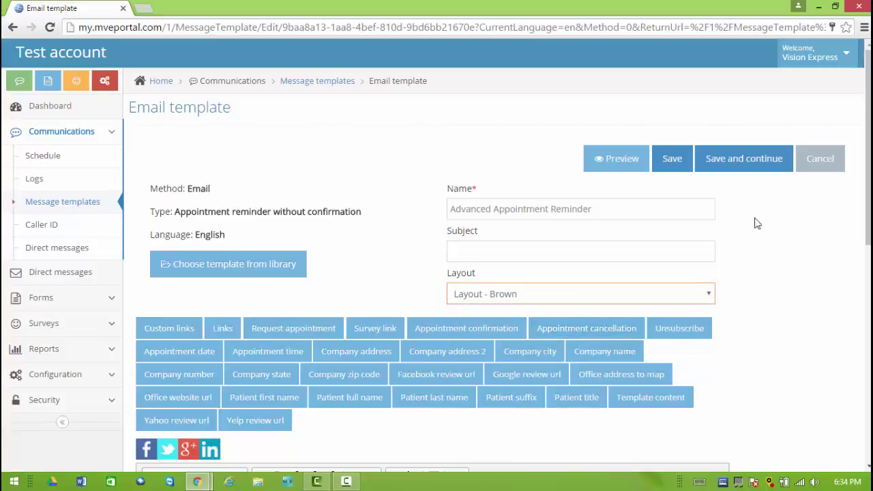
{"action": "left_click", "coordinate": [619, 168]}
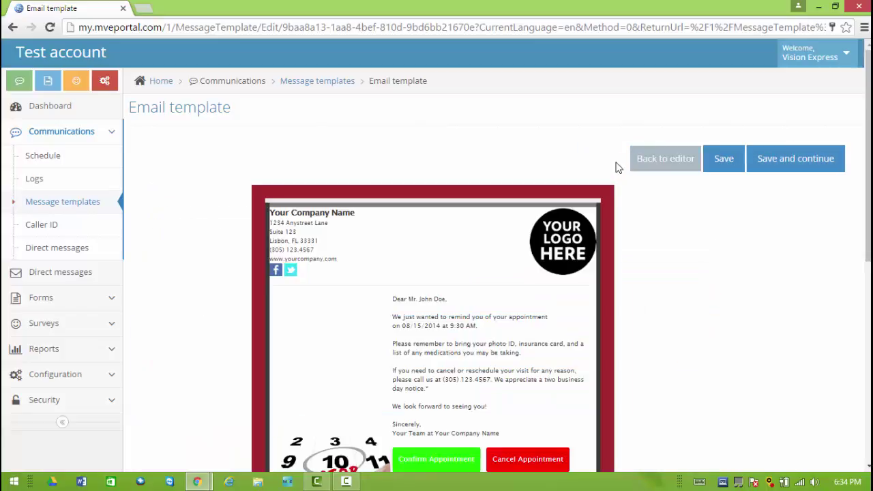
Try the "Layout - Purple" layout on the email template, preview it and return to the editor.
{"action": "left_click", "coordinate": [661, 171]}
{"action": "left_click", "coordinate": [709, 296]}
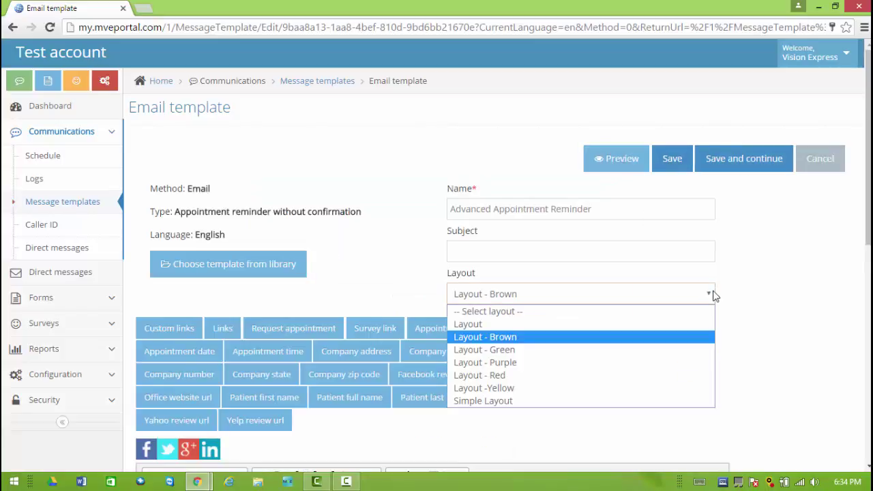
{"action": "left_click", "coordinate": [600, 368]}
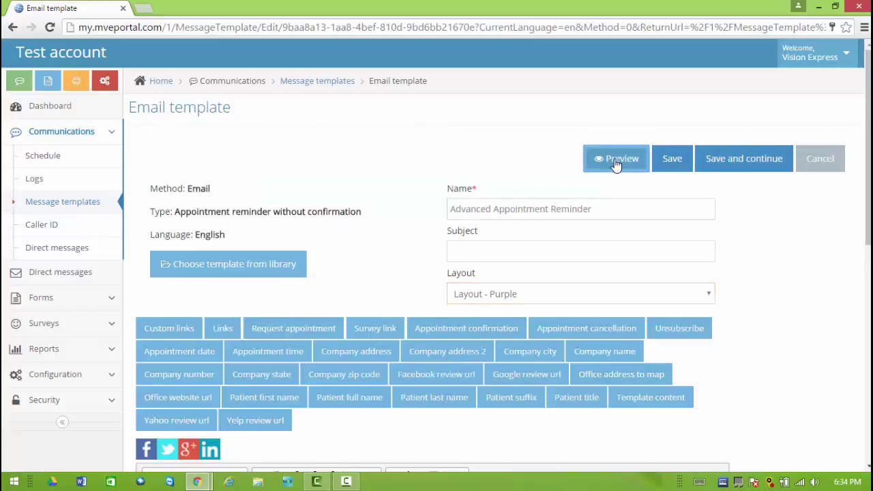
{"action": "left_click", "coordinate": [616, 163]}
{"action": "left_click", "coordinate": [665, 164]}
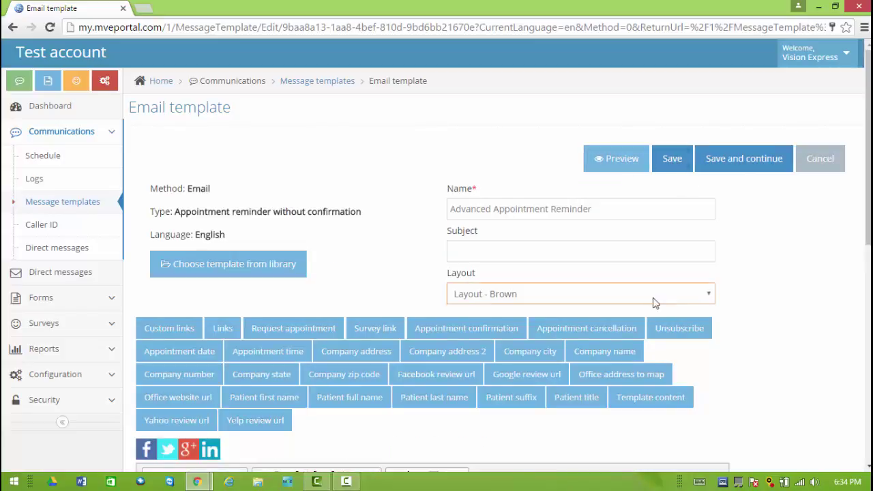
Save the email template and filter the message templates list by the Layout template type.
{"action": "left_click", "coordinate": [675, 164]}
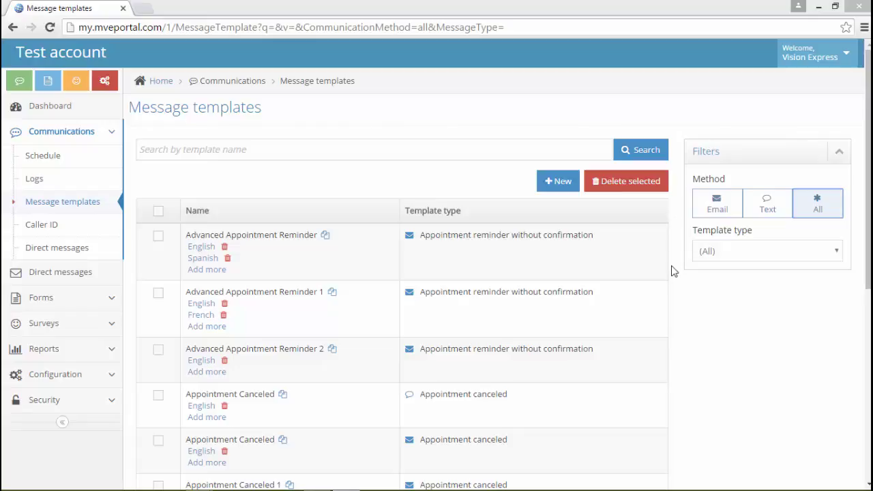
{"action": "left_click", "coordinate": [839, 252]}
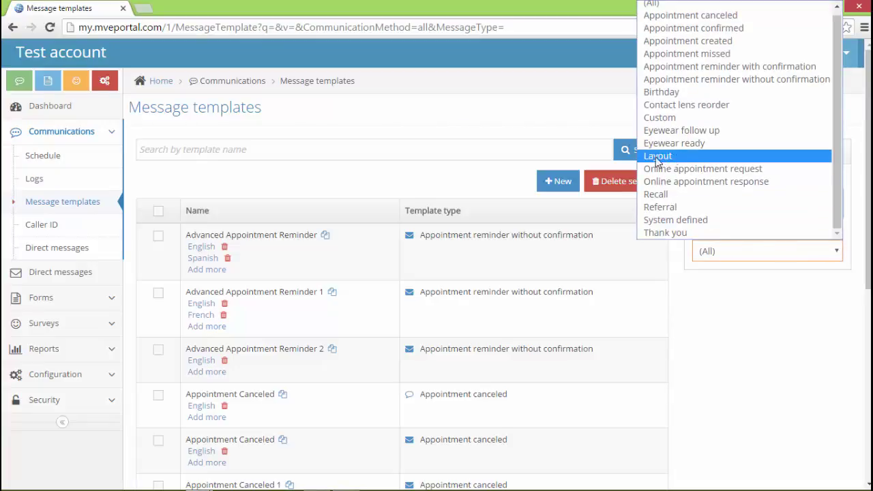
{"action": "left_click", "coordinate": [687, 159]}
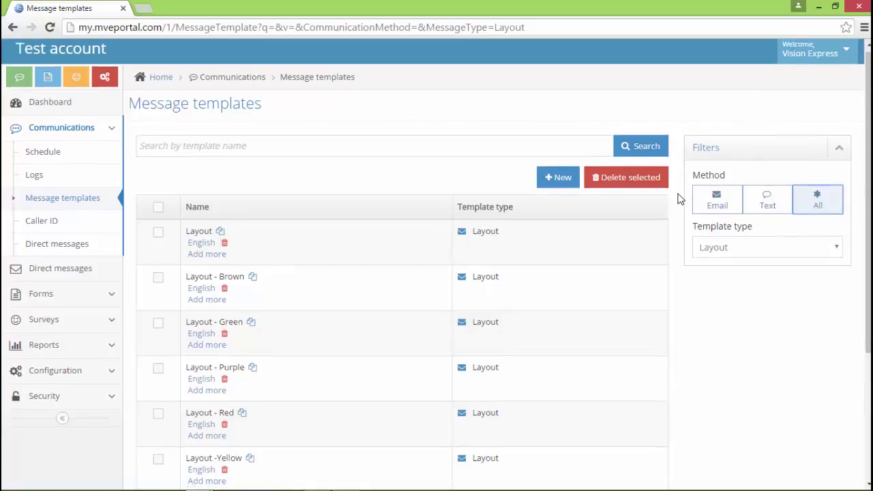
Open the English version of the "Layout" template and look over its company header, [TemplateContent] placeholder and disclaimer.
{"action": "scroll", "coordinate": [678, 198], "scroll_direction": "down", "scroll_amount": 2}
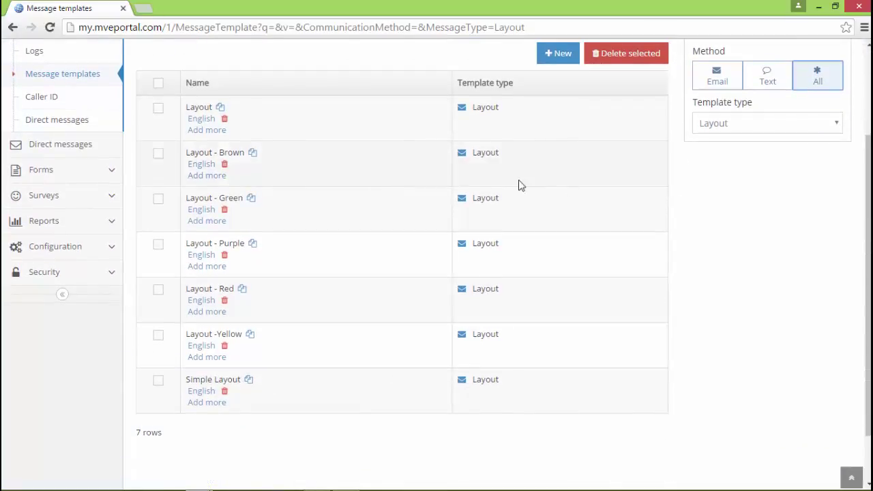
{"action": "left_click", "coordinate": [204, 123]}
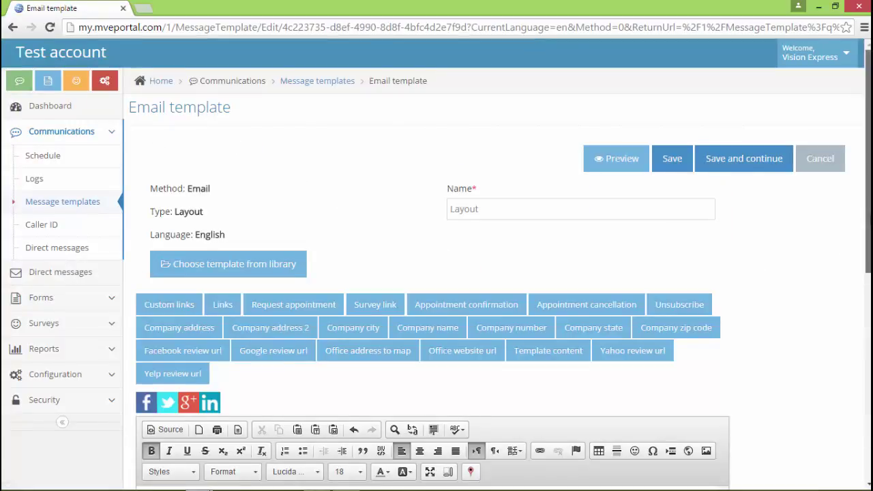
{"action": "scroll", "coordinate": [868, 260], "scroll_direction": "down", "scroll_amount": 5}
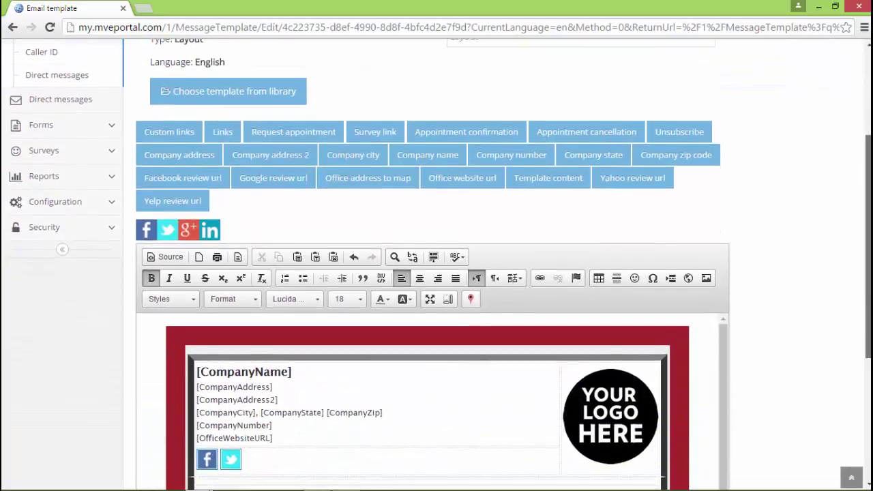
{"action": "scroll", "coordinate": [868, 259], "scroll_direction": "down", "scroll_amount": 2}
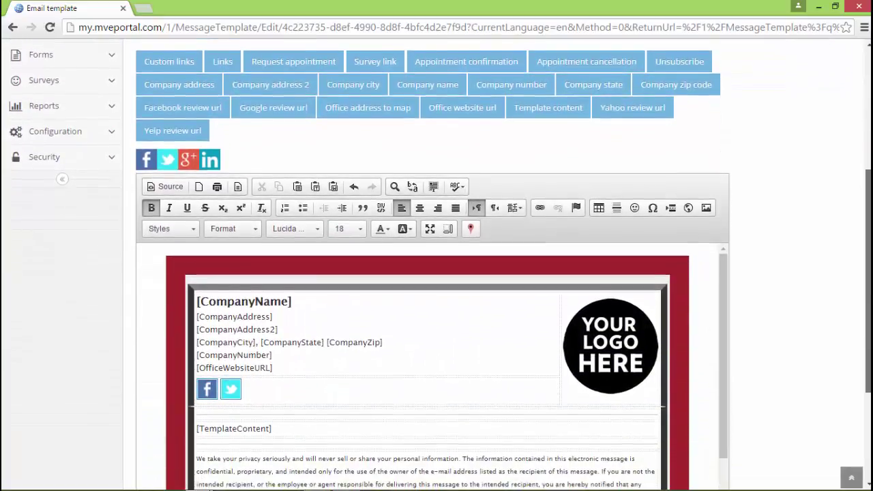
{"action": "scroll", "coordinate": [869, 273], "scroll_direction": "down", "scroll_amount": 3}
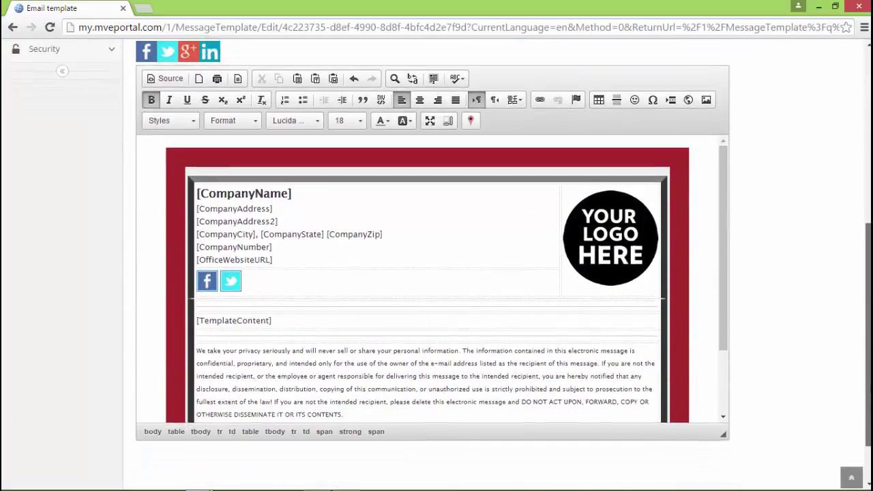
{"action": "scroll", "coordinate": [868, 348], "scroll_direction": "up", "scroll_amount": 3}
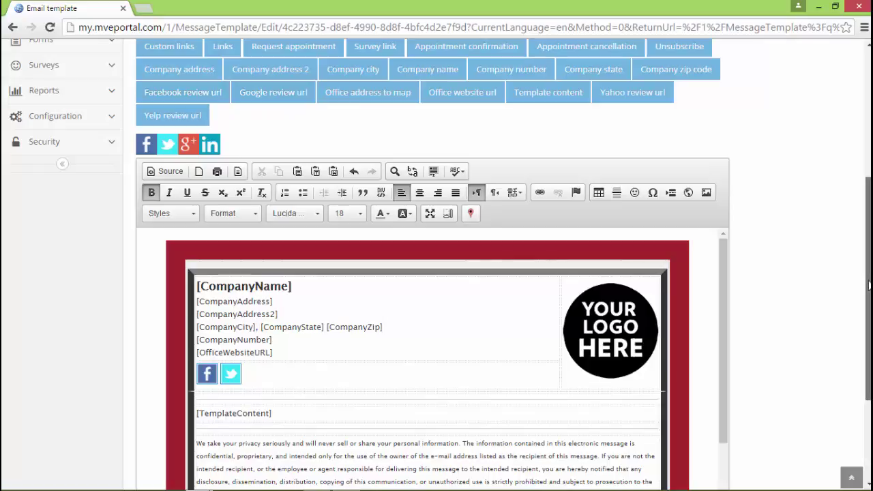
Delete the "Your Logo Here" placeholder image from the header of the layout template.
{"action": "left_click_drag", "start_coordinate": [866, 282], "coordinate": [863, 328]}
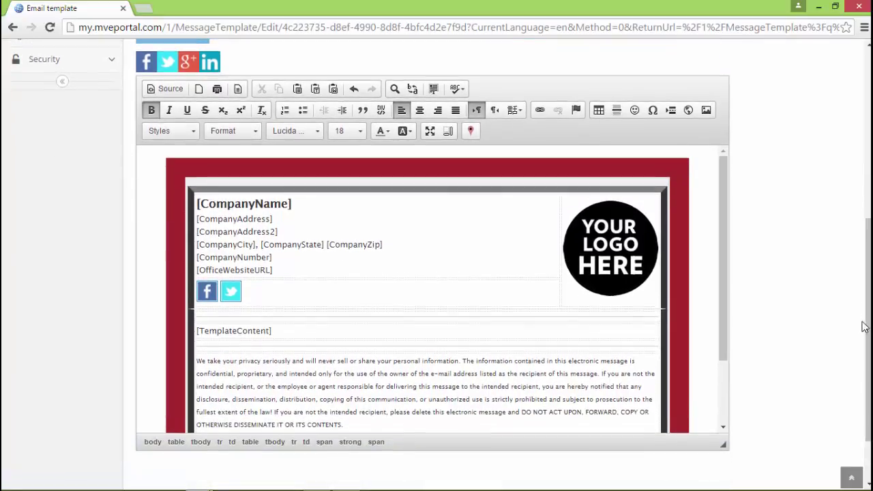
{"action": "left_click", "coordinate": [605, 253]}
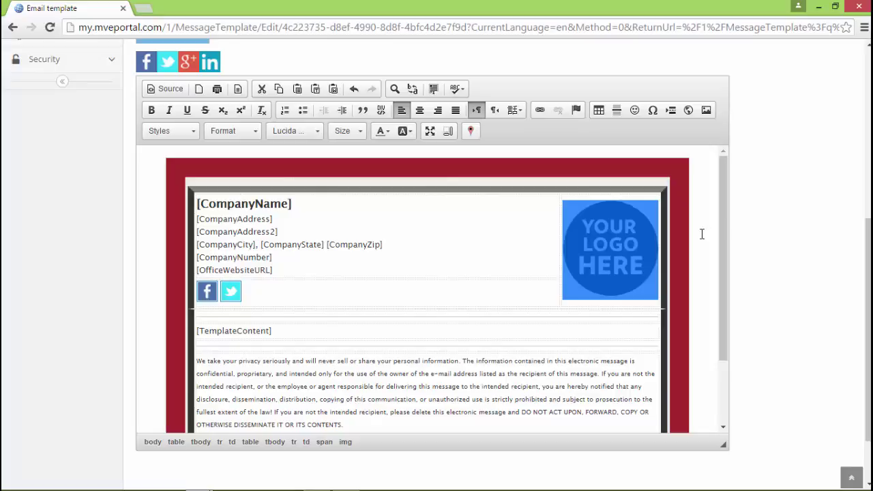
{"action": "key", "text": "Delete"}
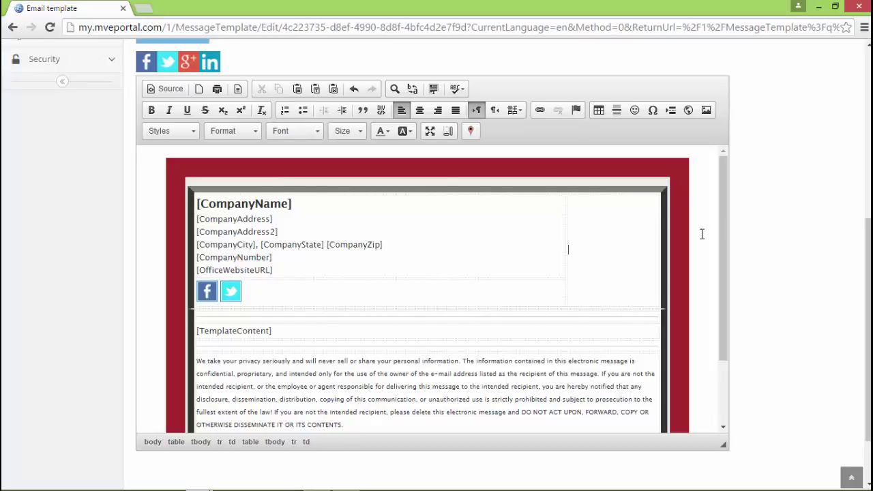
{"action": "scroll", "coordinate": [701, 234], "scroll_direction": "up", "scroll_amount": 1}
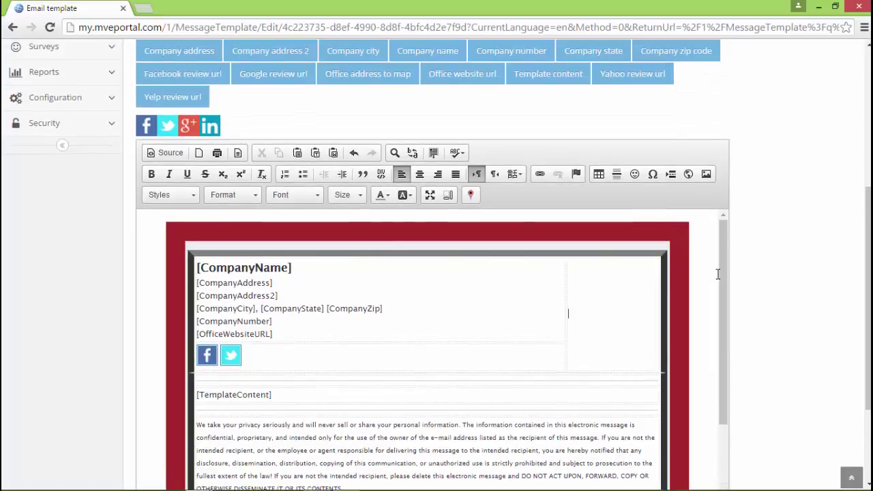
{"action": "left_click", "coordinate": [706, 176]}
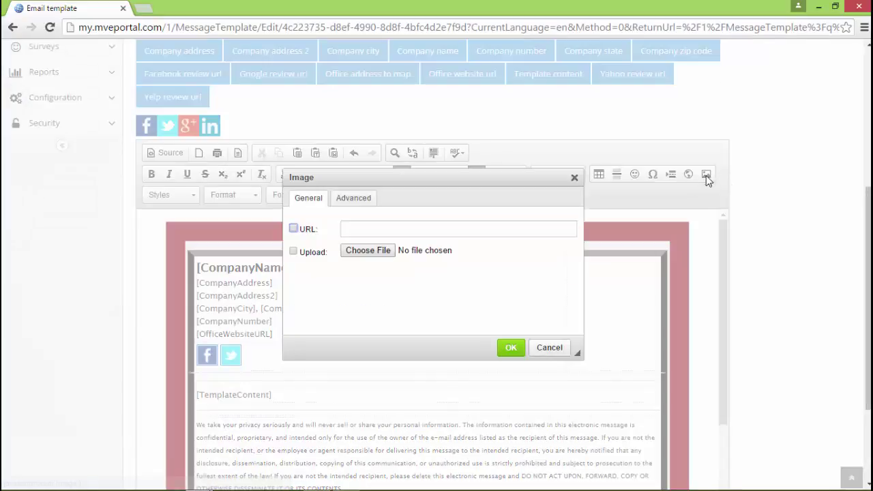
{"action": "left_click", "coordinate": [294, 252]}
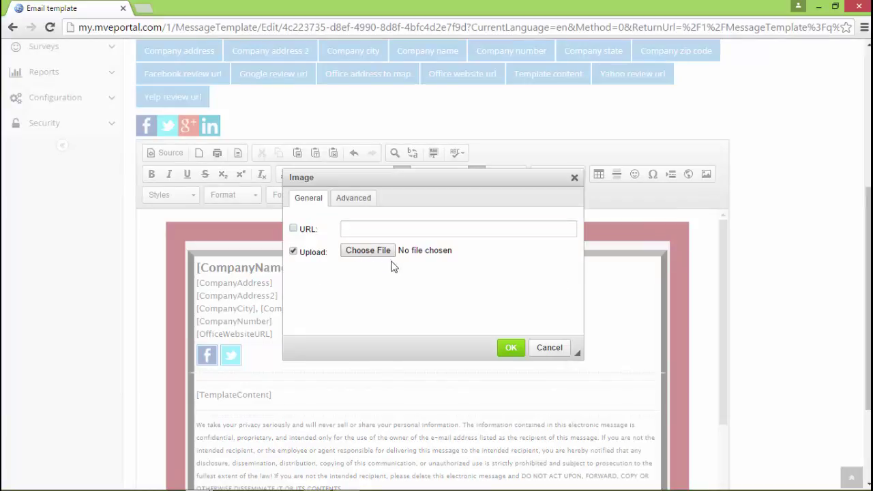
{"action": "left_click", "coordinate": [550, 349]}
{"action": "left_click", "coordinate": [491, 111]}
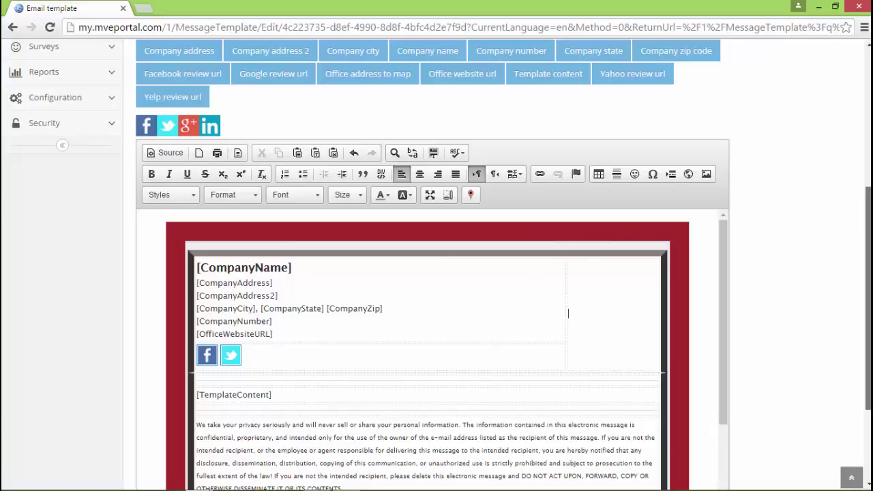
Examine the privacy disclaimer paragraph and unsubscribe line at the end of the layout template.
{"action": "scroll", "coordinate": [868, 307], "scroll_direction": "down", "scroll_amount": 1}
{"action": "scroll", "coordinate": [863, 341], "scroll_direction": "down", "scroll_amount": 2}
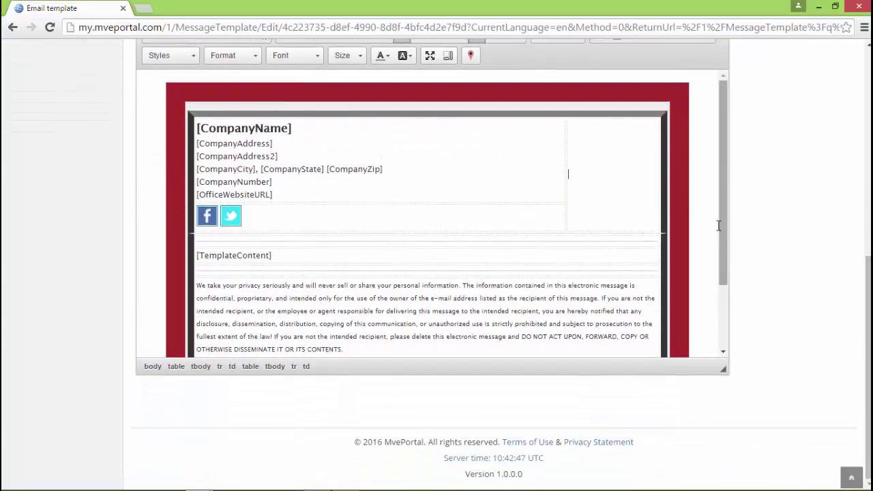
{"action": "left_click_drag", "start_coordinate": [723, 226], "coordinate": [721, 287]}
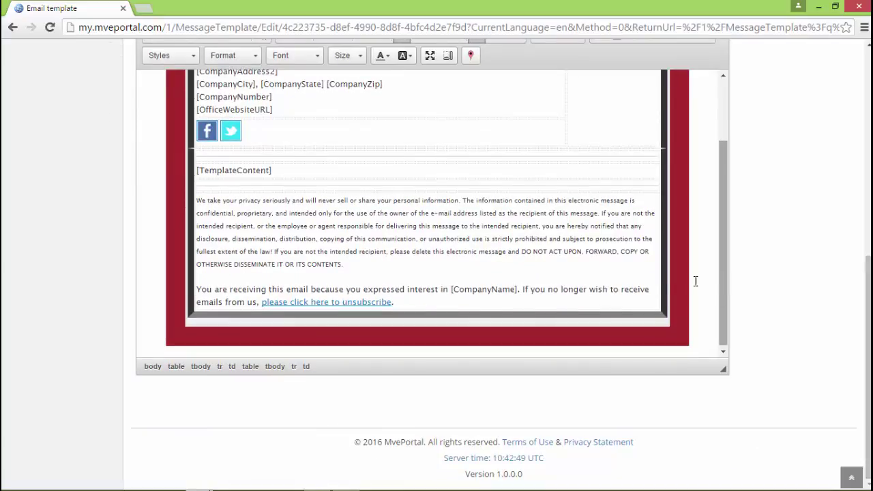
{"action": "left_click_drag", "start_coordinate": [355, 266], "coordinate": [187, 198]}
{"action": "left_click", "coordinate": [352, 264]}
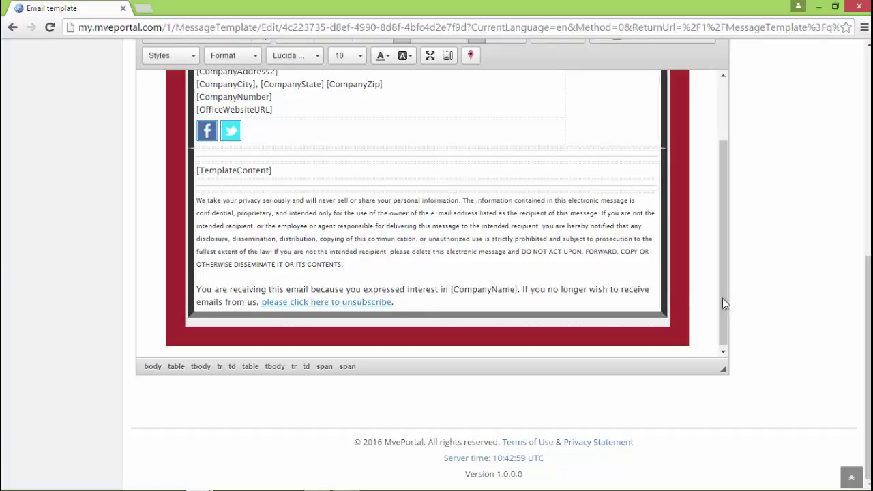
Save the edited layout template and return to the message templates list.
{"action": "left_click_drag", "start_coordinate": [865, 345], "coordinate": [853, 144]}
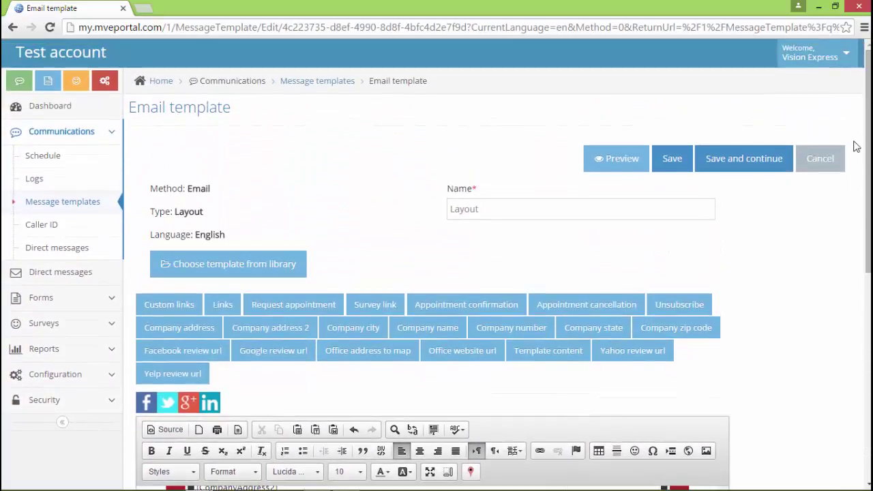
{"action": "left_click", "coordinate": [673, 161]}
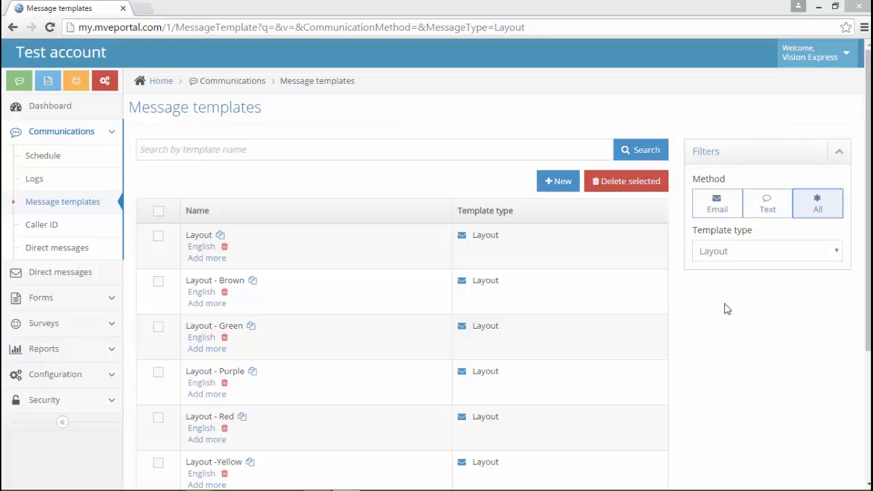
Show templates of all types and open the English version of the "Appointment Canceled" text message template.
{"action": "left_click", "coordinate": [839, 252]}
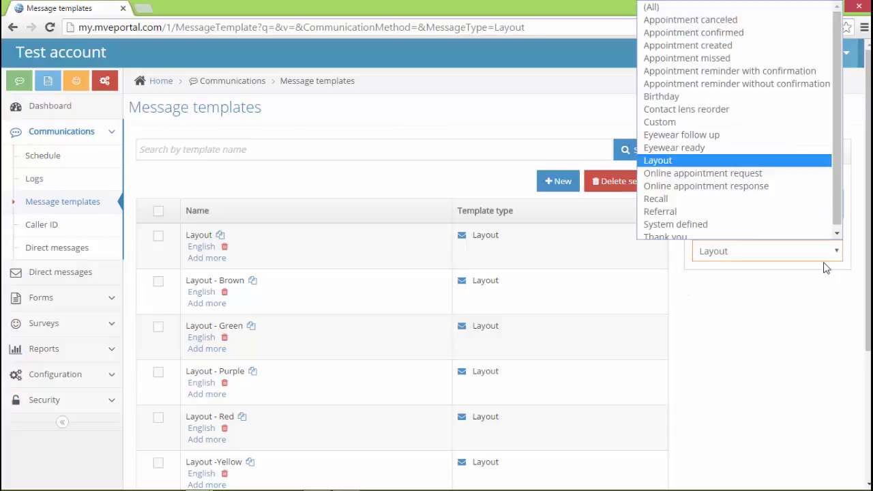
{"action": "left_click", "coordinate": [672, 8]}
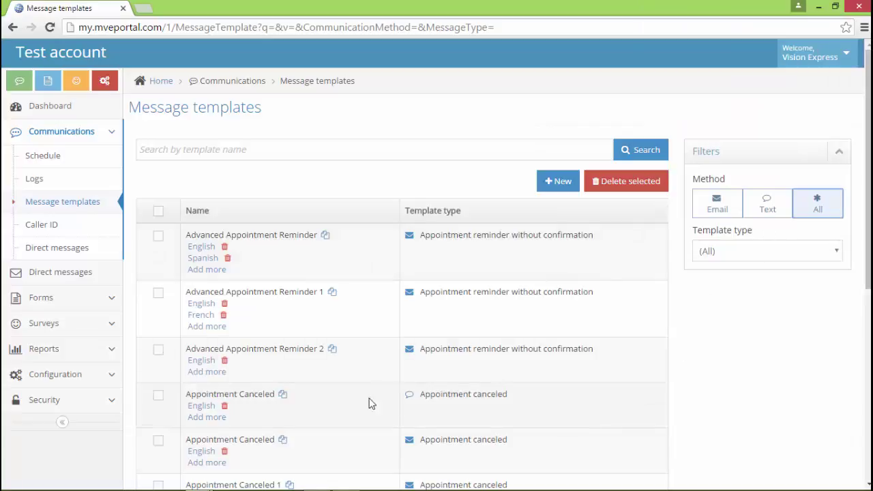
{"action": "left_click", "coordinate": [203, 406]}
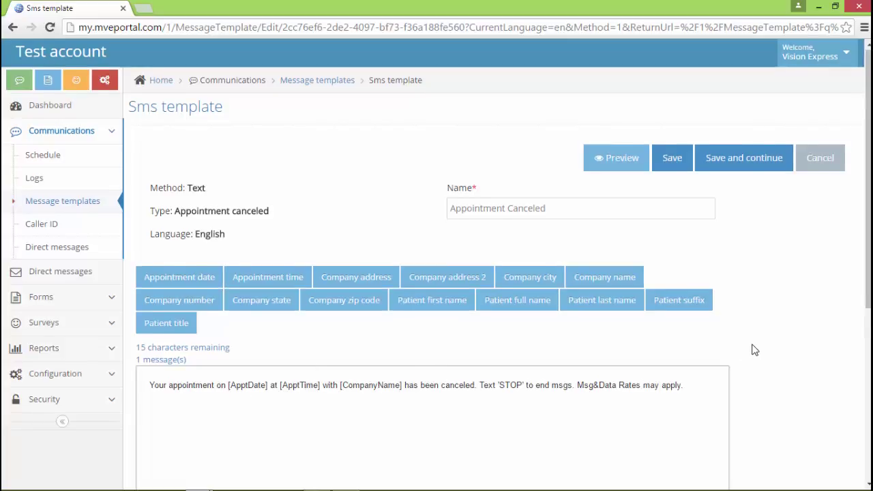
Check the remaining-character and message counters above the body of the text message template.
{"action": "scroll", "coordinate": [756, 350], "scroll_direction": "down", "scroll_amount": 2}
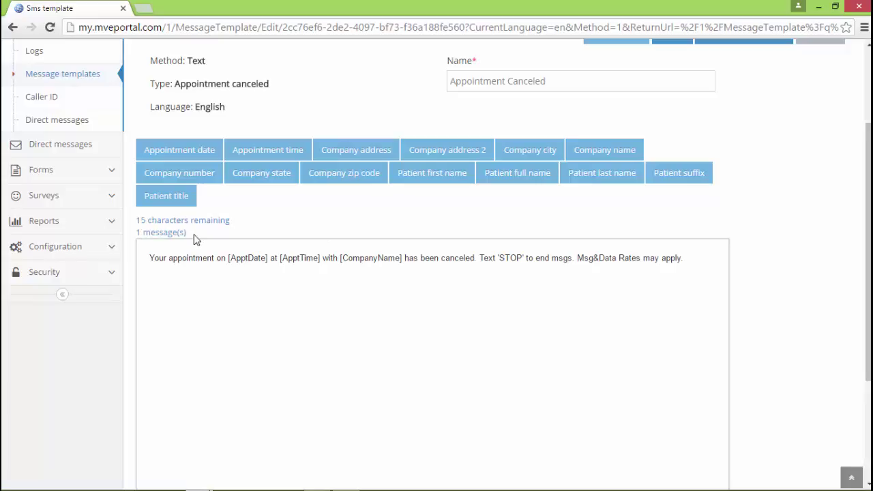
{"action": "left_click_drag", "start_coordinate": [184, 234], "coordinate": [134, 219]}
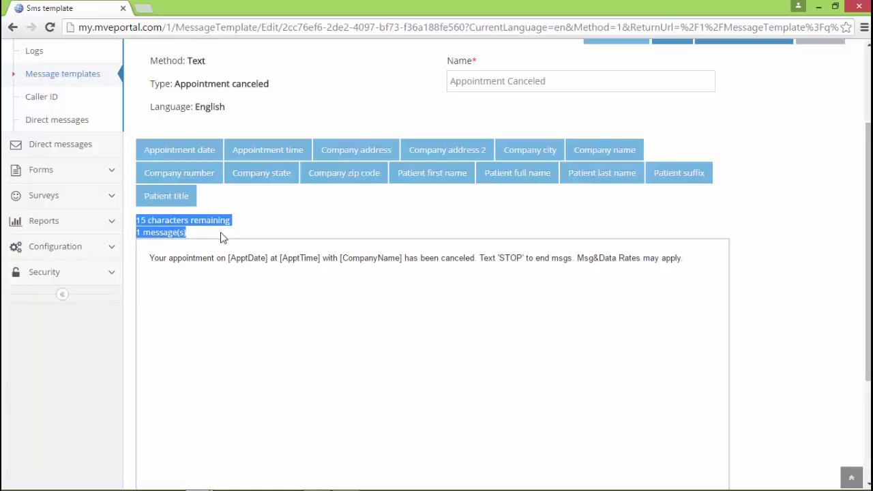
{"action": "left_click", "coordinate": [259, 233]}
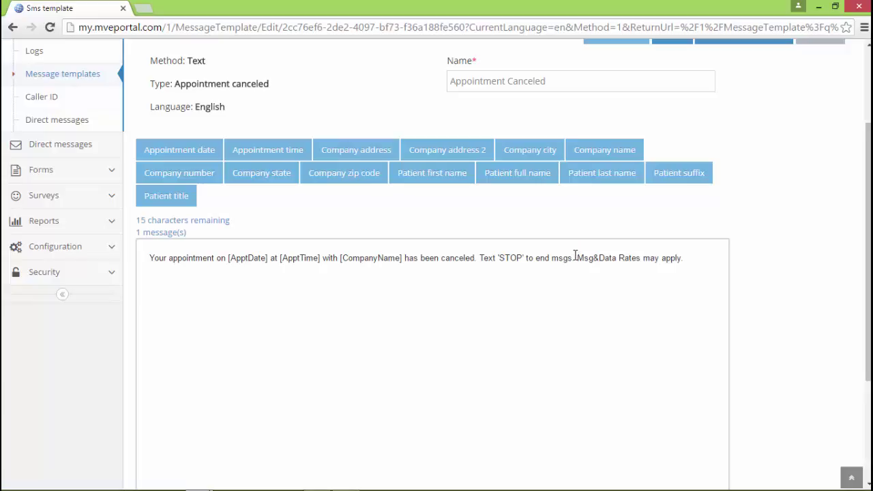
Review the "Text 'STOP' to end msgs." opt-out wording and save the text message template.
{"action": "left_click_drag", "start_coordinate": [572, 258], "coordinate": [479, 257]}
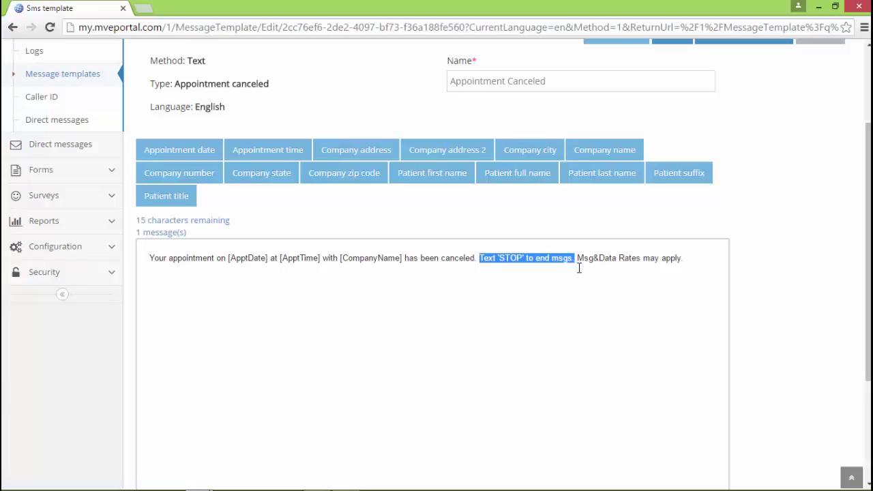
{"action": "left_click", "coordinate": [688, 263]}
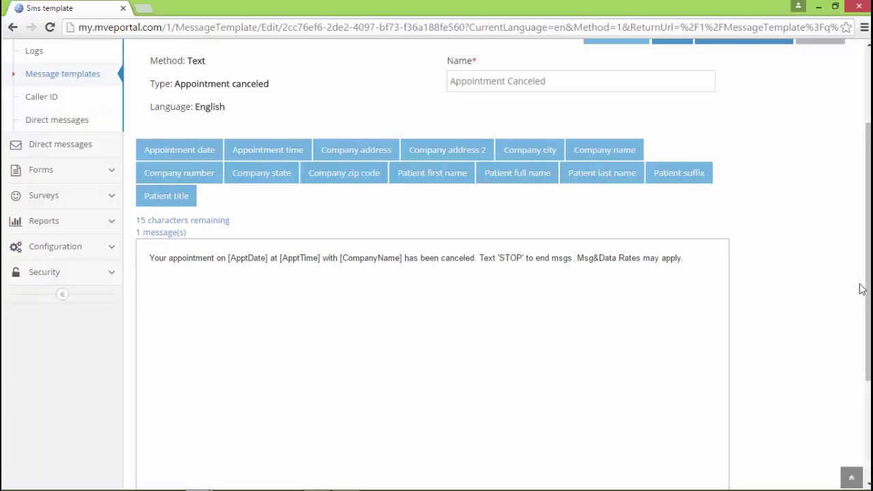
{"action": "scroll", "coordinate": [863, 210], "scroll_direction": "up", "scroll_amount": 2}
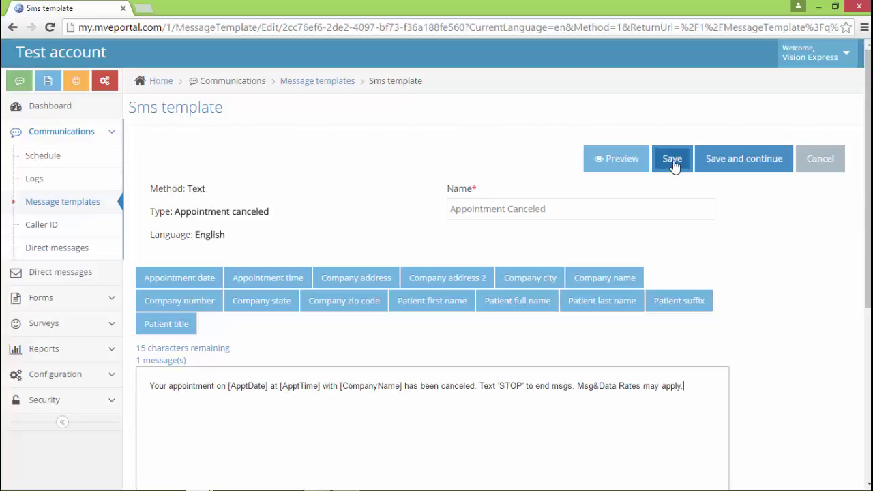
{"action": "left_click", "coordinate": [672, 161]}
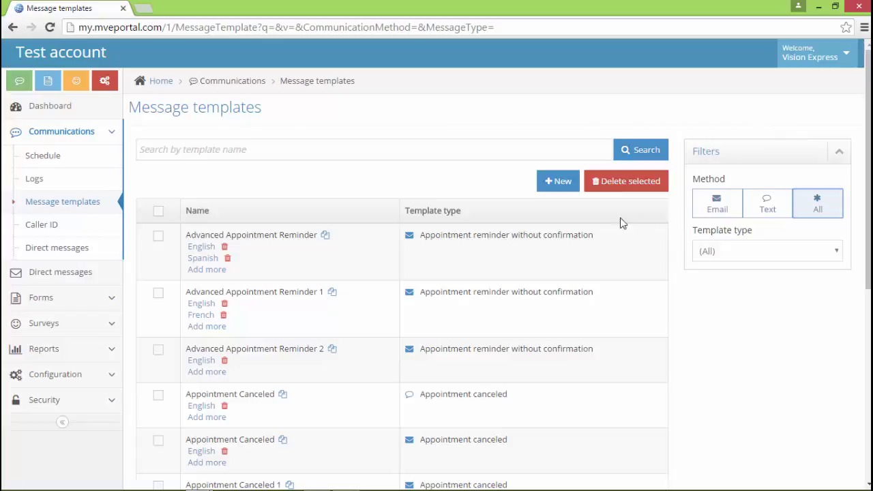
Start a new message template with method Email, type Birthday and language English.
{"action": "left_click", "coordinate": [560, 183]}
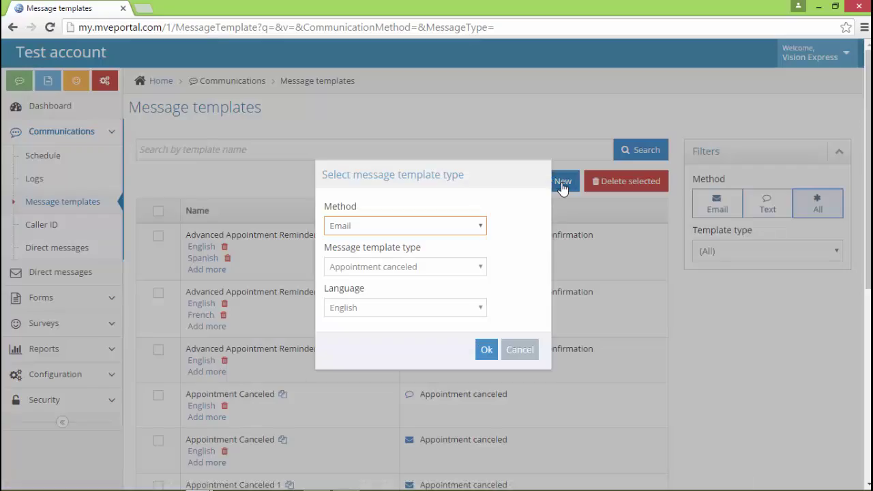
{"action": "left_click", "coordinate": [481, 229]}
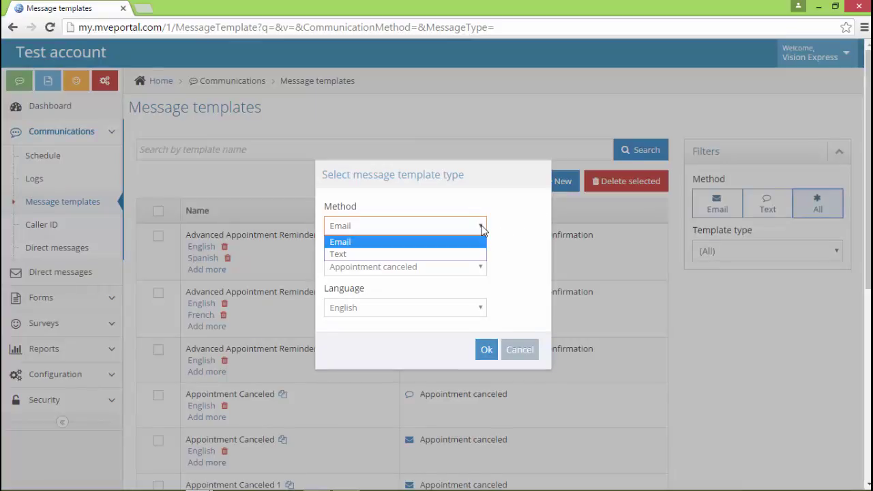
{"action": "left_click", "coordinate": [432, 243]}
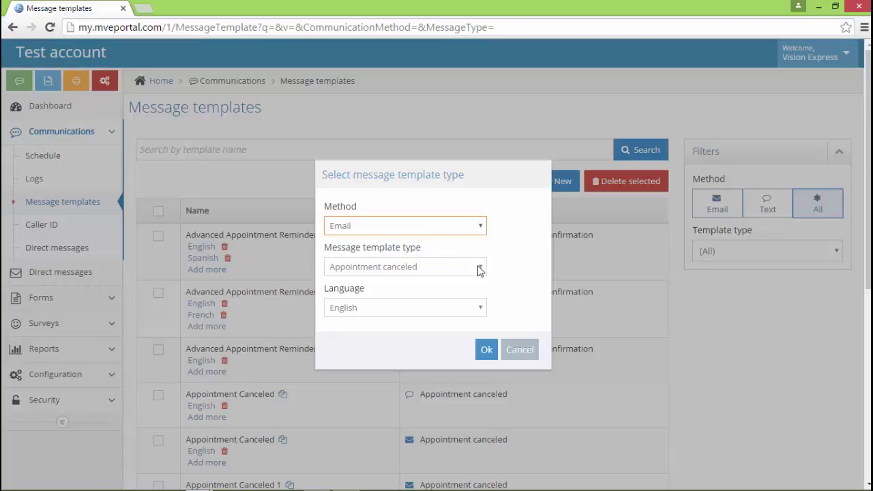
{"action": "left_click", "coordinate": [481, 269]}
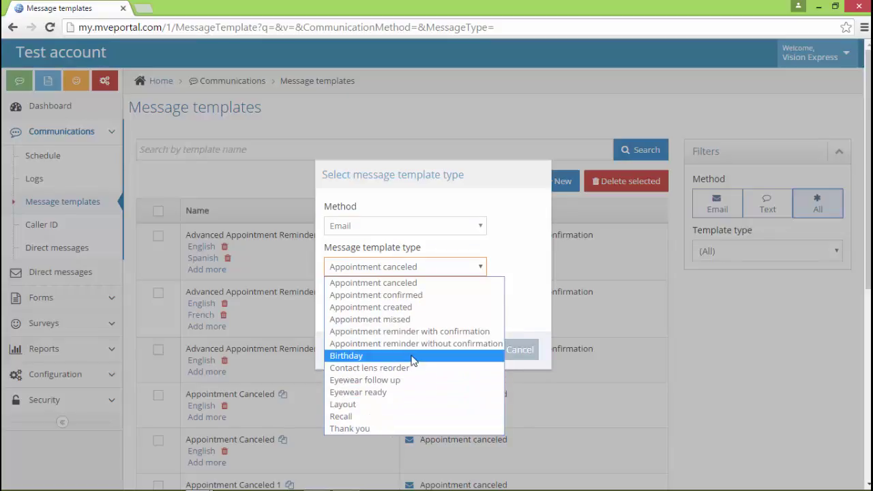
{"action": "left_click", "coordinate": [357, 356]}
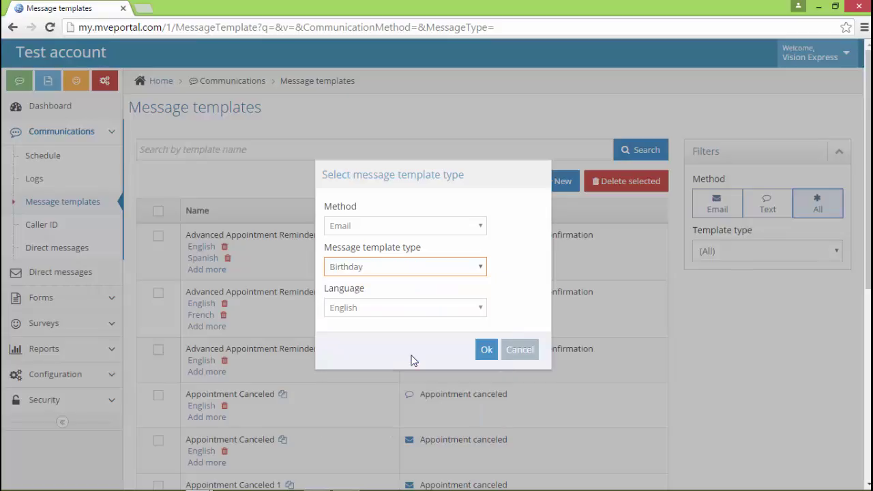
{"action": "left_click", "coordinate": [481, 309]}
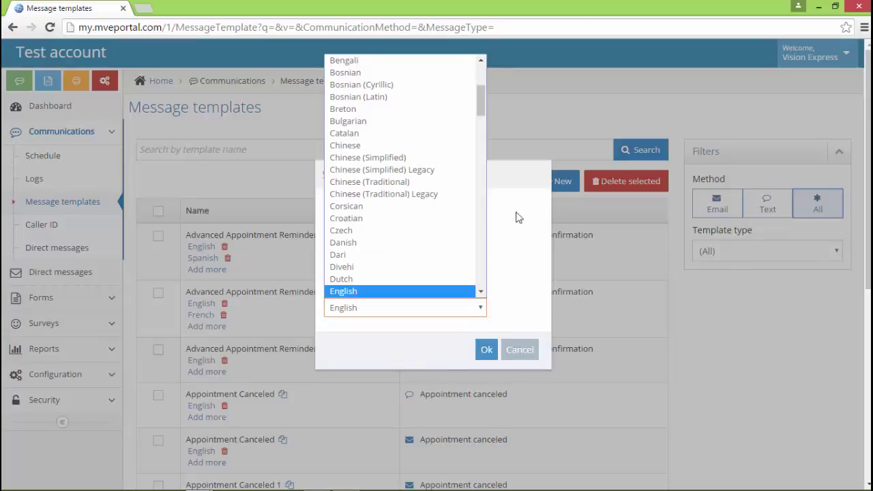
{"action": "mouse_move", "coordinate": [482, 101]}
{"action": "left_mouse_down"}
{"action": "mouse_move", "coordinate": [484, 126]}
{"action": "mouse_move", "coordinate": [484, 100]}
{"action": "left_mouse_up"}
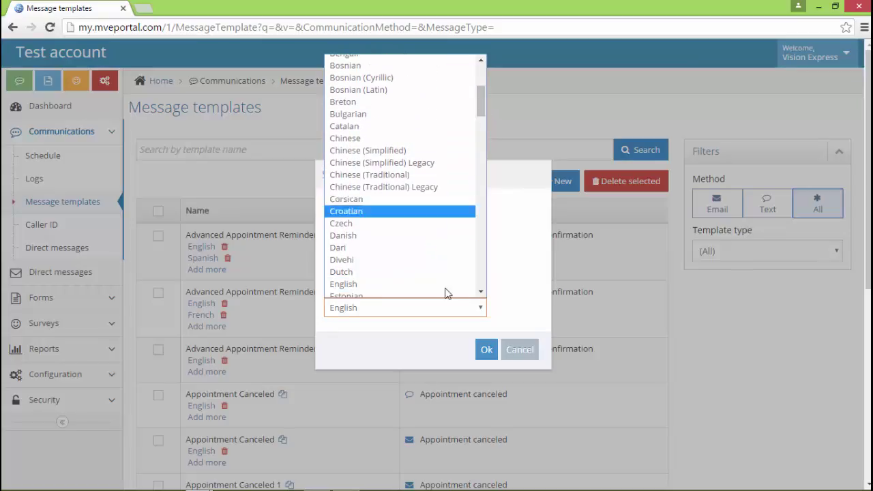
{"action": "left_click", "coordinate": [398, 281]}
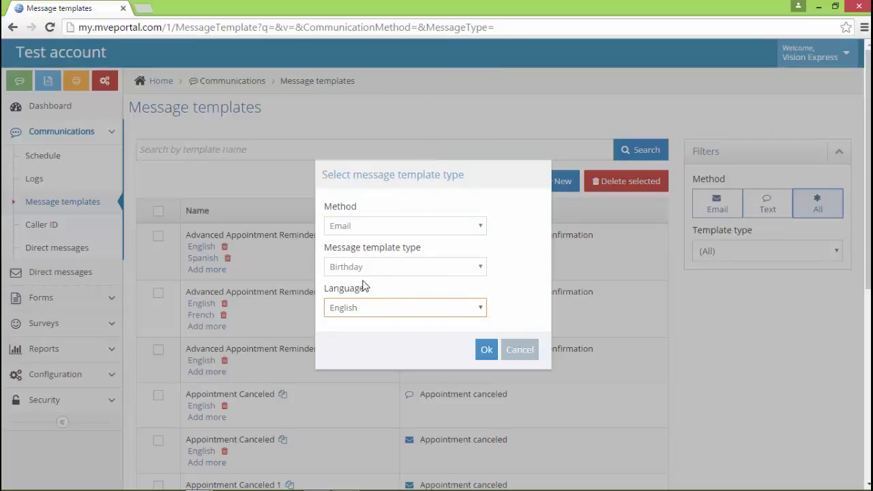
{"action": "left_click", "coordinate": [486, 351]}
{"action": "left_click", "coordinate": [486, 352]}
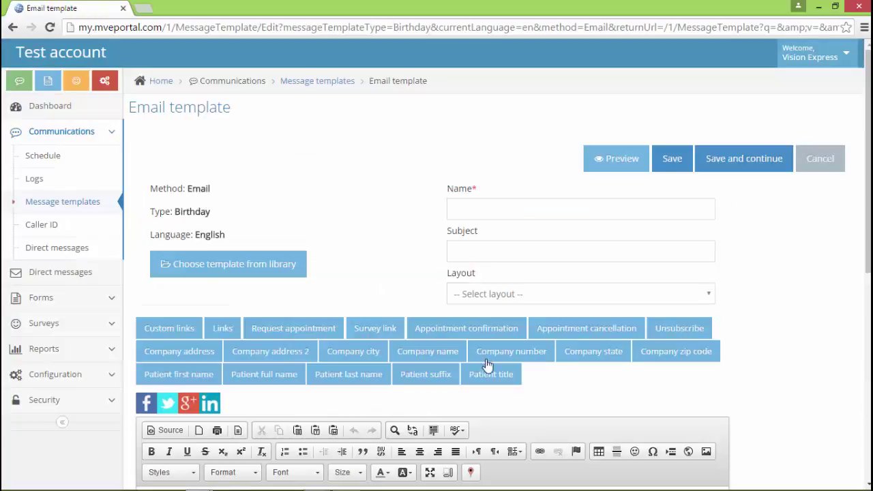
Look over the blank Birthday email template's fields and body editor, and cancel its creation.
{"action": "scroll", "coordinate": [487, 365], "scroll_direction": "down", "scroll_amount": 3}
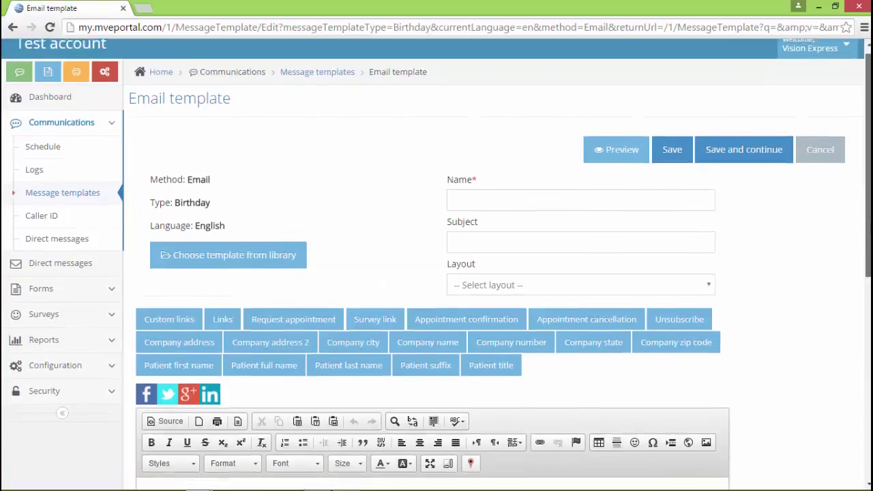
{"action": "scroll", "coordinate": [437, 273], "scroll_direction": "down", "scroll_amount": 3}
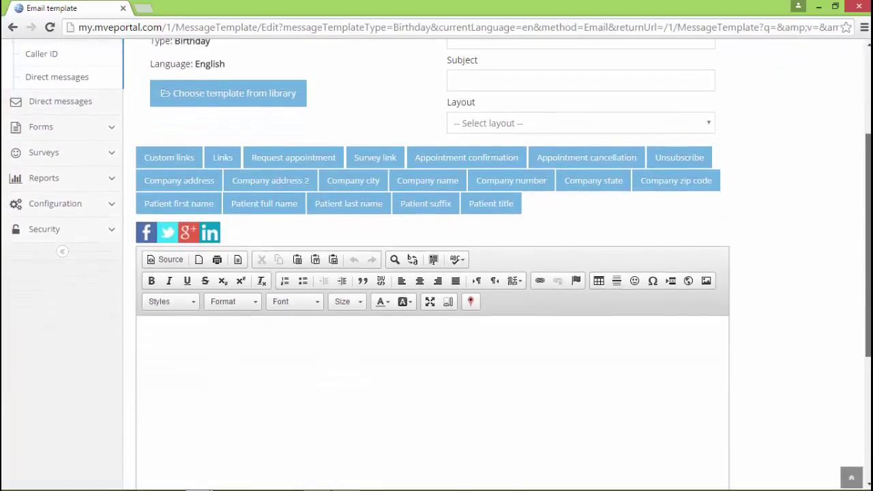
{"action": "scroll", "coordinate": [436, 273], "scroll_direction": "down", "scroll_amount": 2}
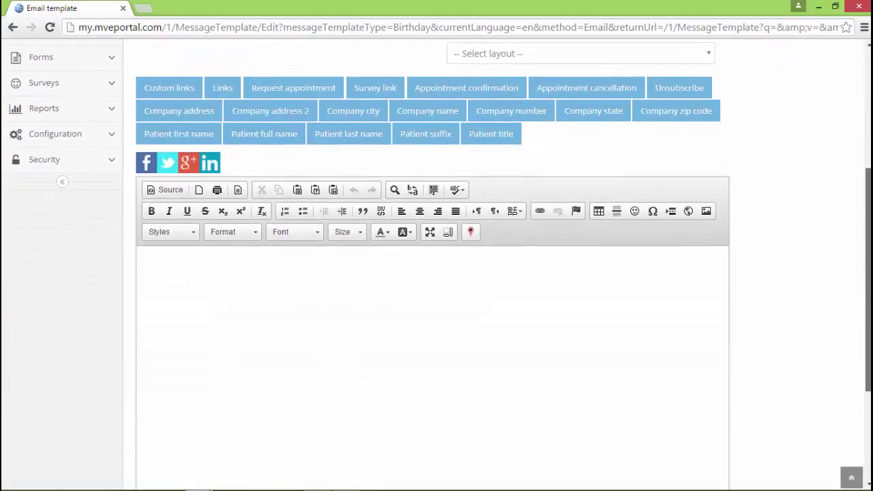
{"action": "scroll", "coordinate": [462, 359], "scroll_direction": "down", "scroll_amount": 1}
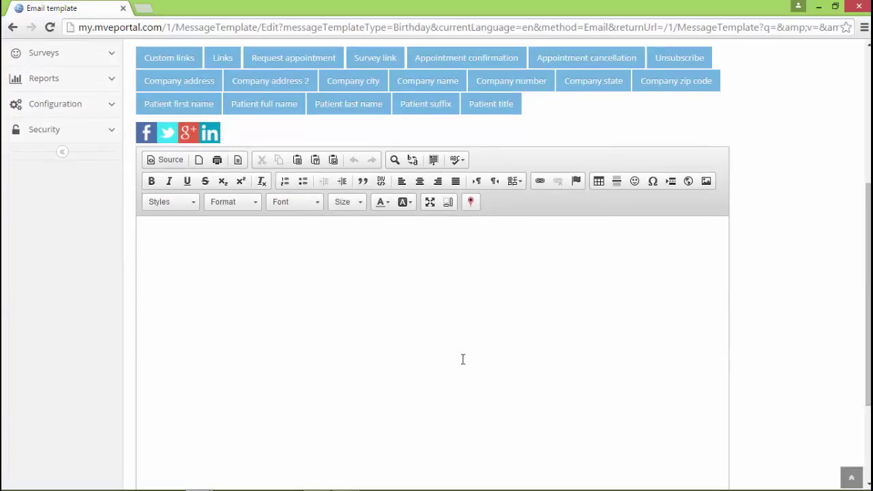
{"action": "left_click", "coordinate": [453, 355]}
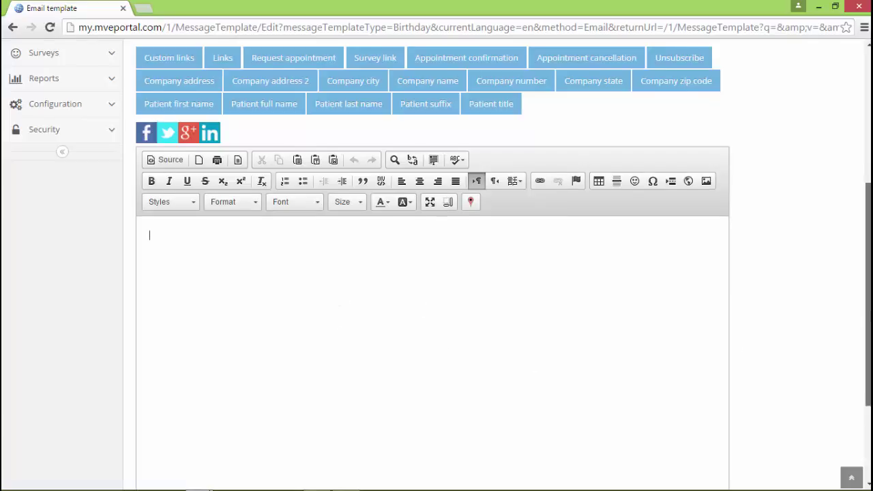
{"action": "scroll", "coordinate": [846, 205], "scroll_direction": "up", "scroll_amount": 4}
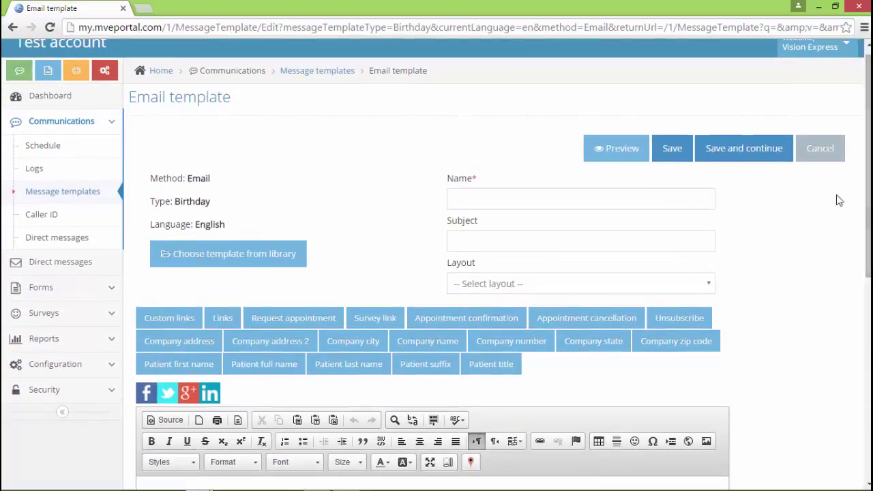
{"action": "left_click", "coordinate": [653, 199]}
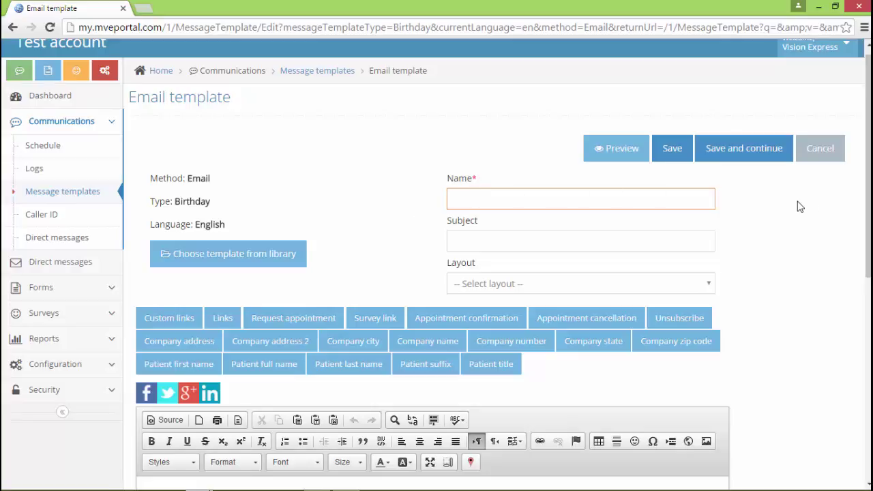
{"action": "left_click", "coordinate": [822, 151]}
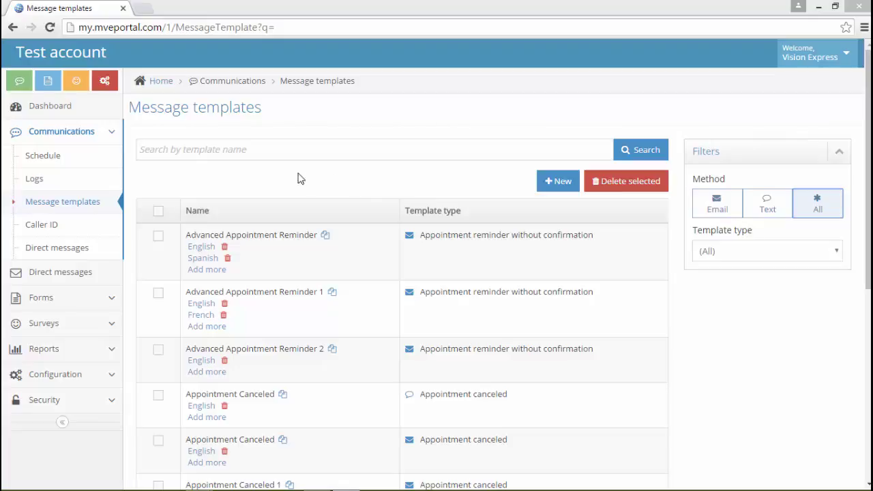
View the Caller ID list of locations and open the first location's record in the Locations configuration.
{"action": "left_click", "coordinate": [68, 232]}
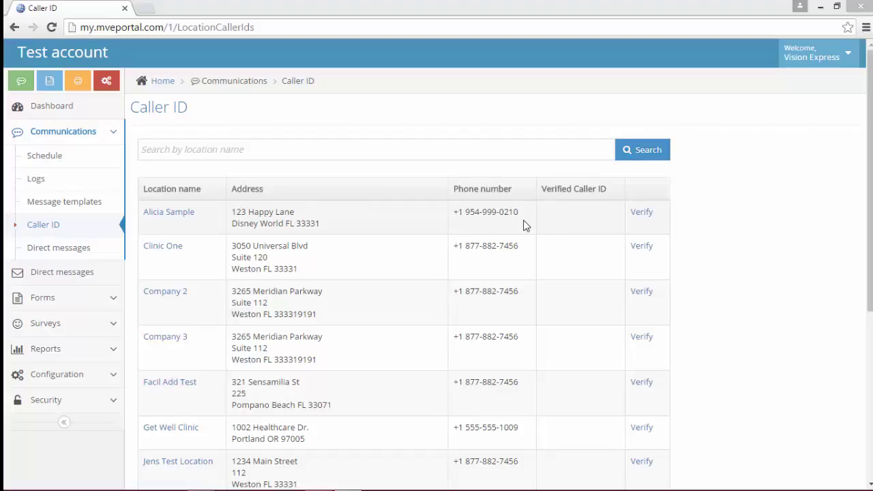
{"action": "left_click", "coordinate": [114, 379]}
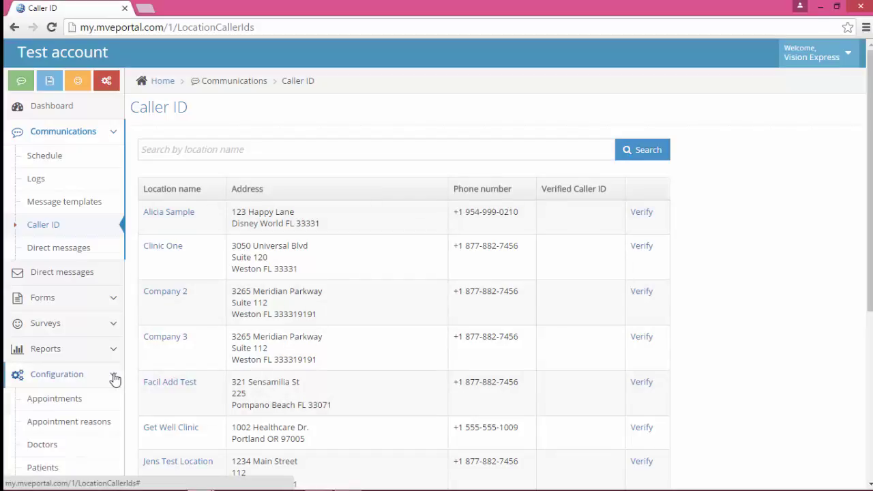
{"action": "scroll", "coordinate": [164, 367], "scroll_direction": "down", "scroll_amount": 1}
{"action": "scroll", "coordinate": [176, 369], "scroll_direction": "down", "scroll_amount": 1}
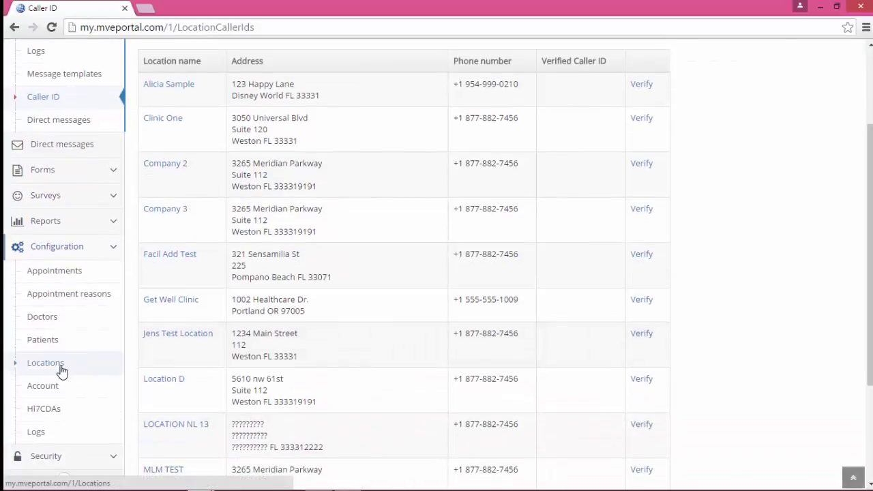
{"action": "left_click", "coordinate": [60, 369]}
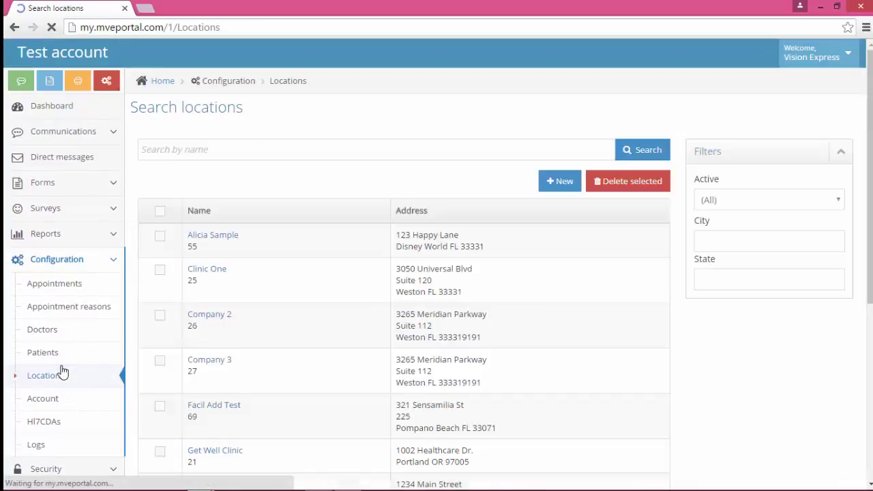
{"action": "left_click", "coordinate": [217, 240]}
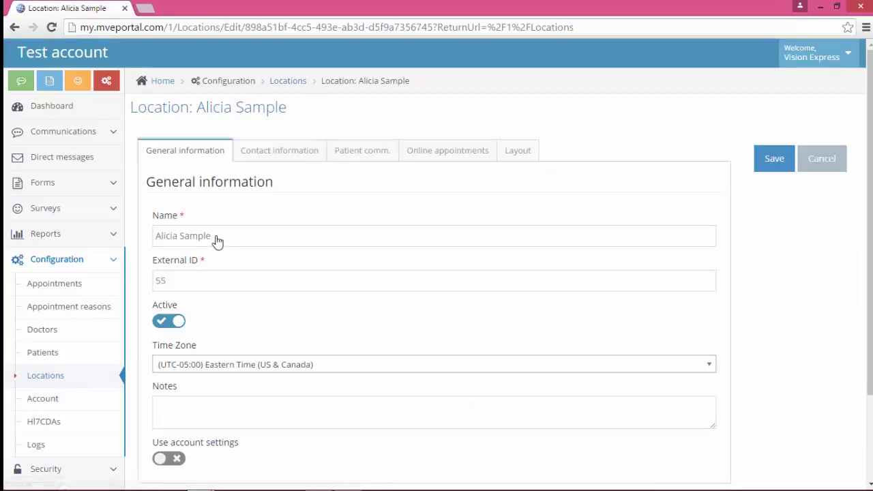
Examine the location's contact information, including its postal address, email addresses and phone numbers.
{"action": "left_click", "coordinate": [364, 158]}
{"action": "left_click", "coordinate": [302, 153]}
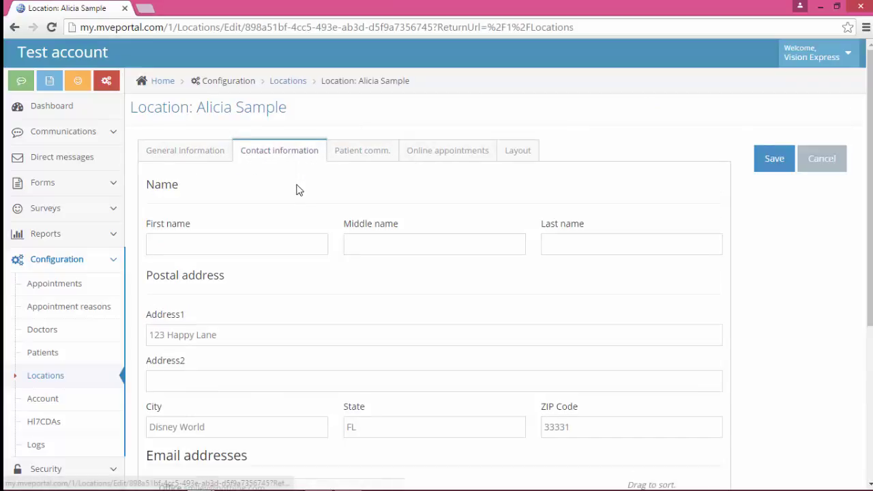
{"action": "scroll", "coordinate": [298, 191], "scroll_direction": "down", "scroll_amount": 1}
{"action": "scroll", "coordinate": [298, 198], "scroll_direction": "down", "scroll_amount": 3}
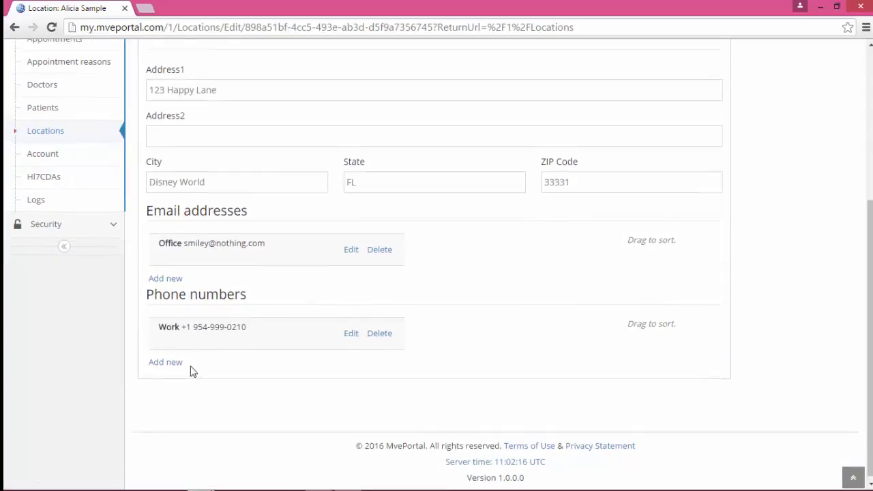
{"action": "scroll", "coordinate": [191, 369], "scroll_direction": "up", "scroll_amount": 4}
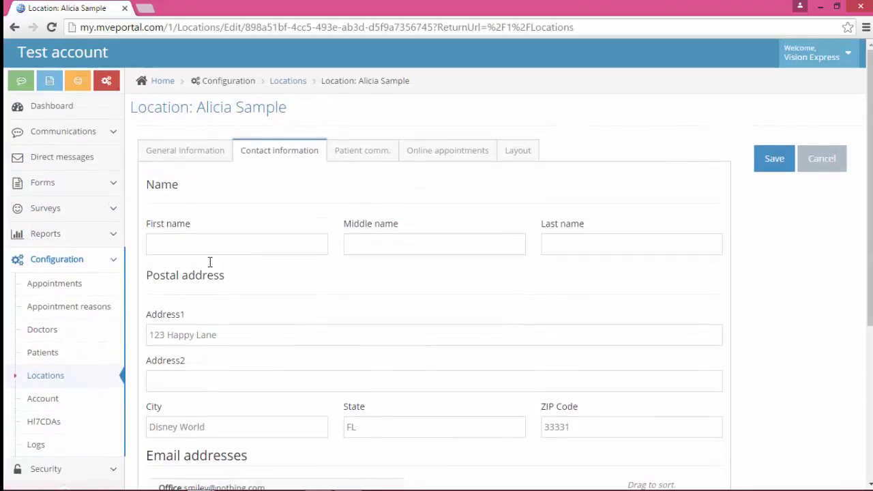
Start the Caller ID verification for the first listed location's phone number, read its instructions, and cancel at the validation code.
{"action": "left_click", "coordinate": [114, 135]}
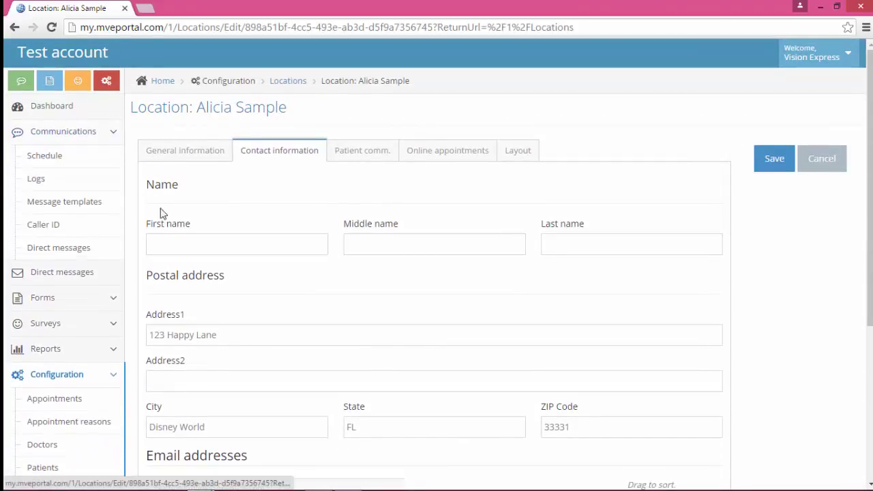
{"action": "left_click", "coordinate": [67, 230]}
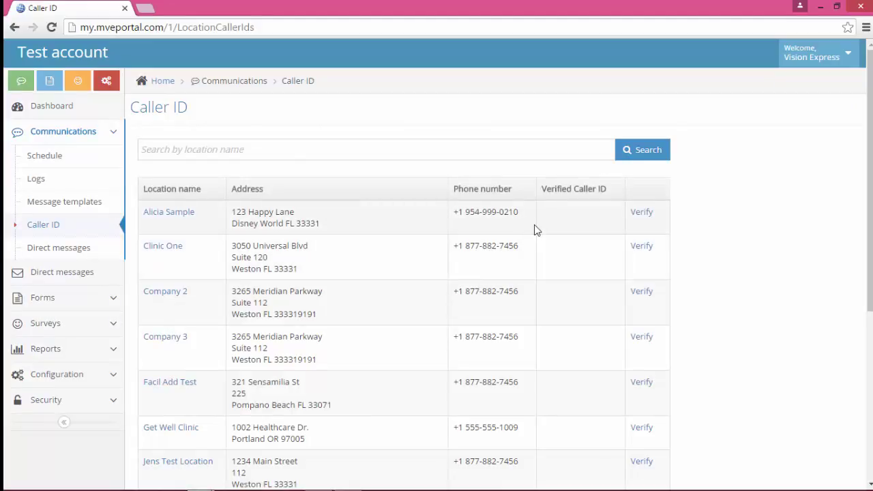
{"action": "left_click", "coordinate": [642, 213]}
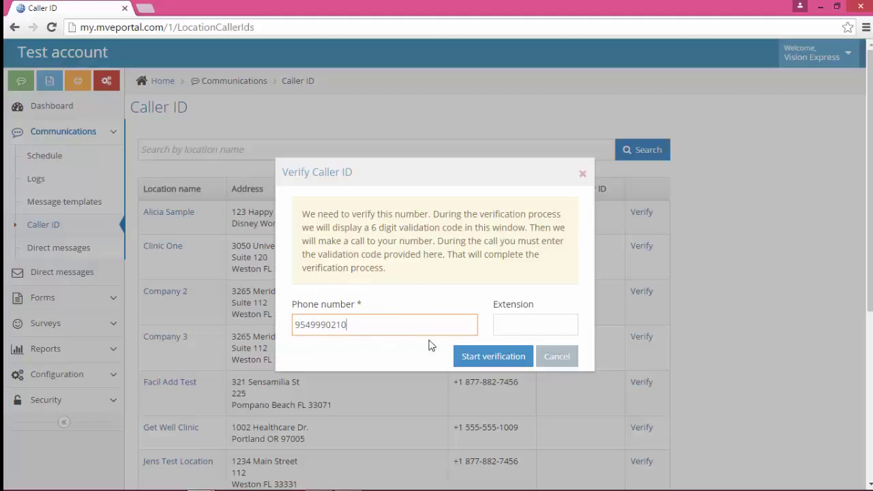
{"action": "left_click_drag", "start_coordinate": [385, 268], "coordinate": [282, 205]}
{"action": "left_click", "coordinate": [403, 268]}
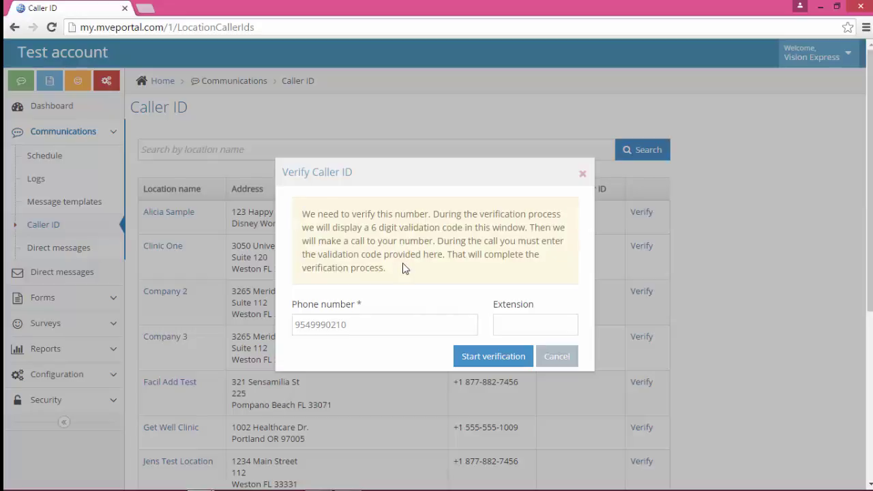
{"action": "left_click", "coordinate": [491, 364]}
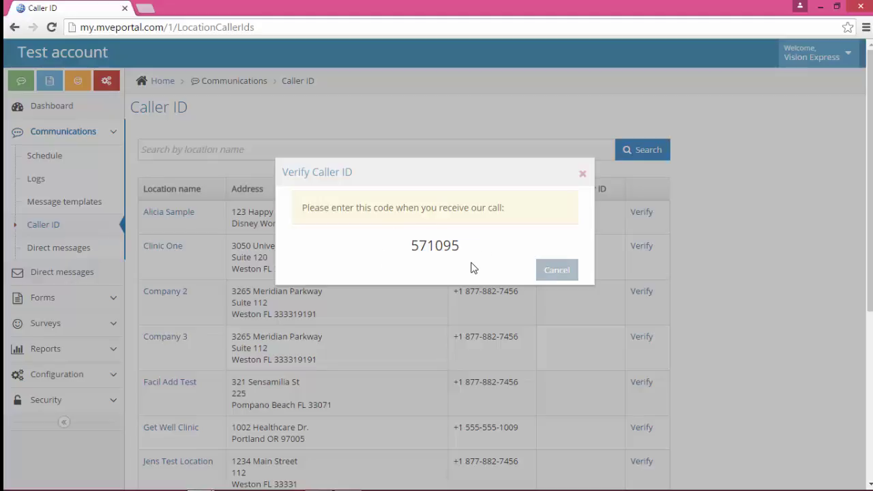
{"action": "left_click", "coordinate": [556, 271]}
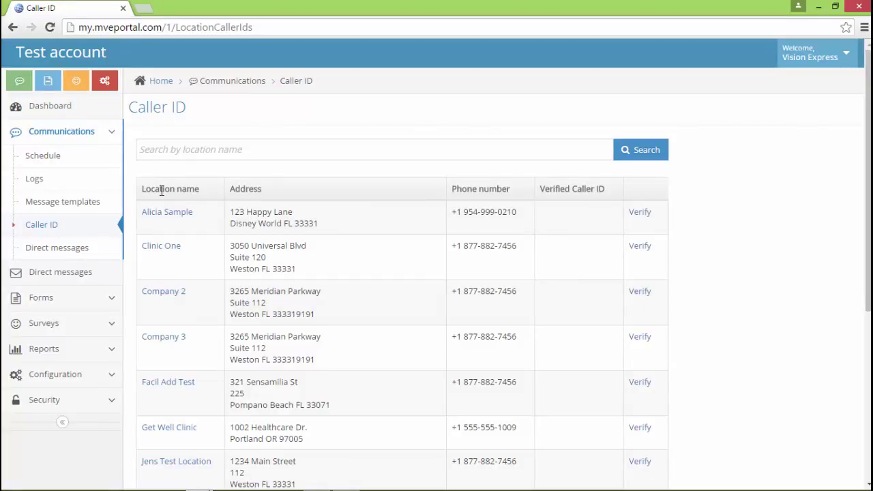
Create a new communication schedule and set its type to Appointment reminder with confirmation.
{"action": "left_click", "coordinate": [67, 158]}
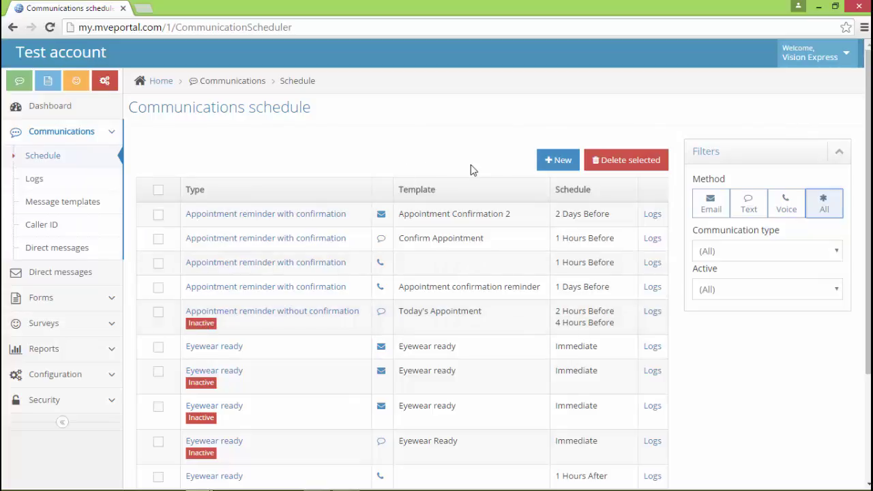
{"action": "left_click", "coordinate": [565, 168]}
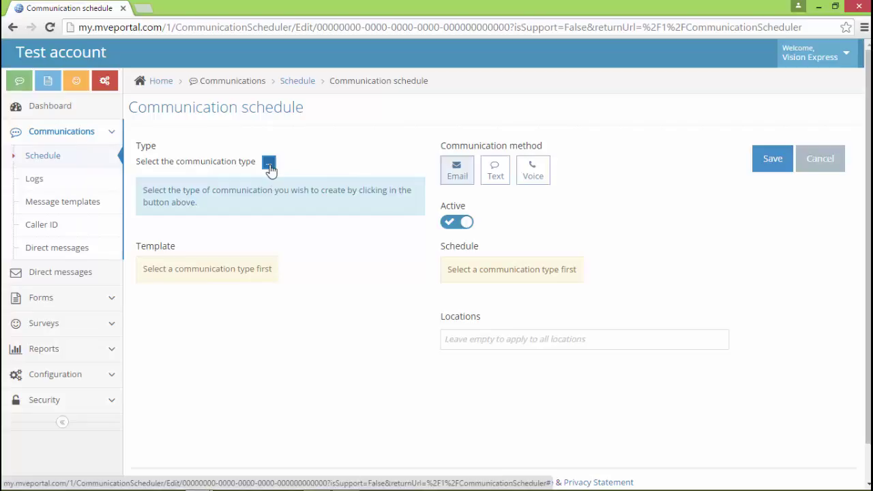
{"action": "left_click", "coordinate": [269, 166]}
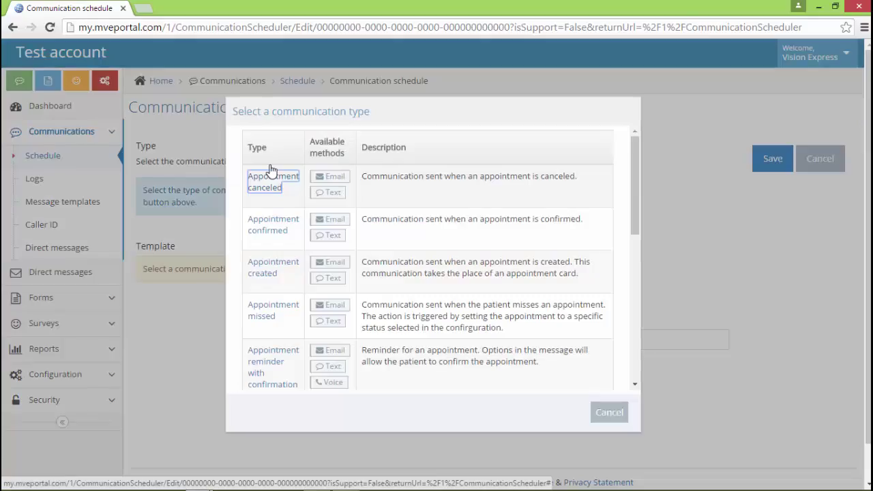
{"action": "left_click", "coordinate": [636, 168]}
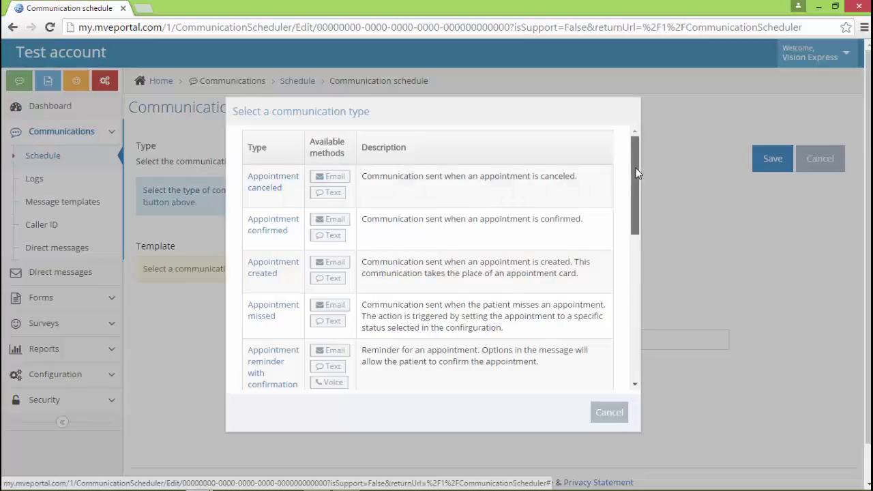
{"action": "left_click_drag", "start_coordinate": [636, 168], "coordinate": [635, 175]}
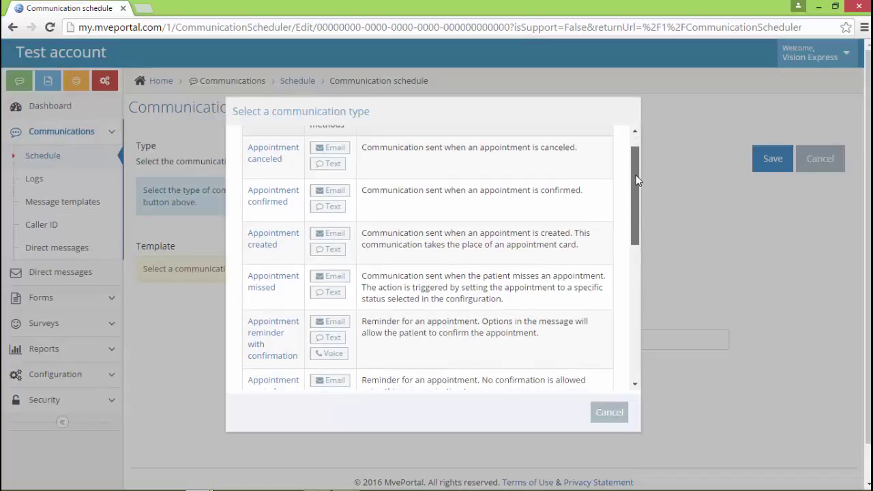
{"action": "left_click_drag", "start_coordinate": [635, 180], "coordinate": [635, 181]}
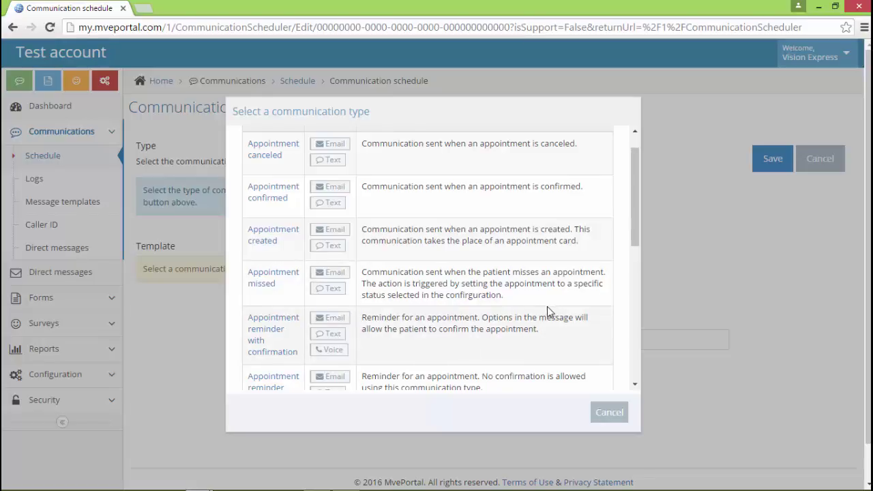
{"action": "left_click", "coordinate": [257, 334]}
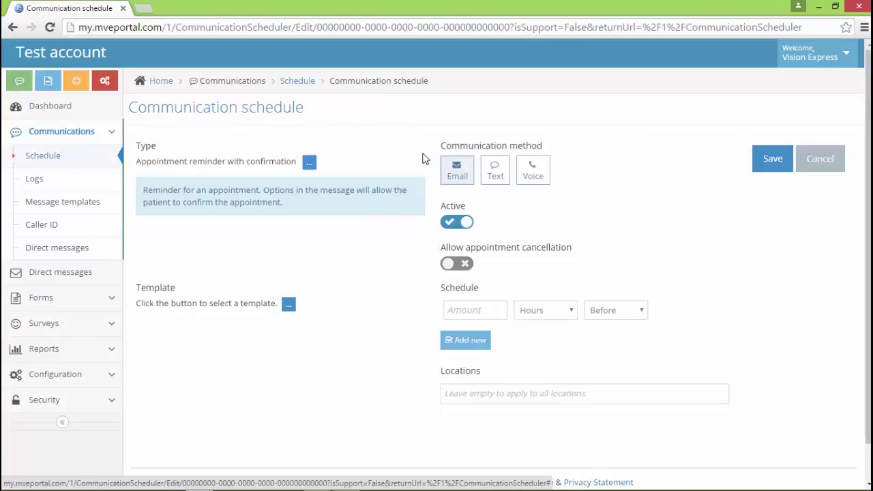
Compare the Email, Text and Voice communication methods for the reminder, ending with Email selected.
{"action": "left_click", "coordinate": [457, 178]}
{"action": "left_click", "coordinate": [497, 174]}
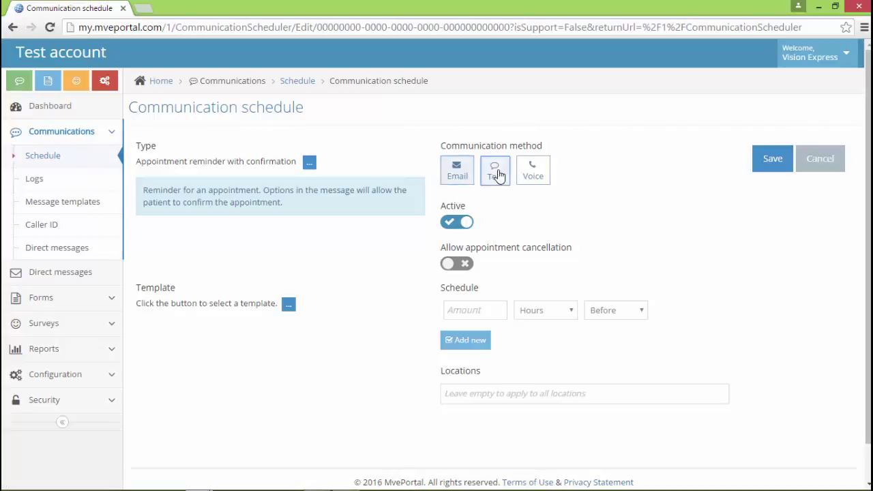
{"action": "left_click", "coordinate": [534, 174]}
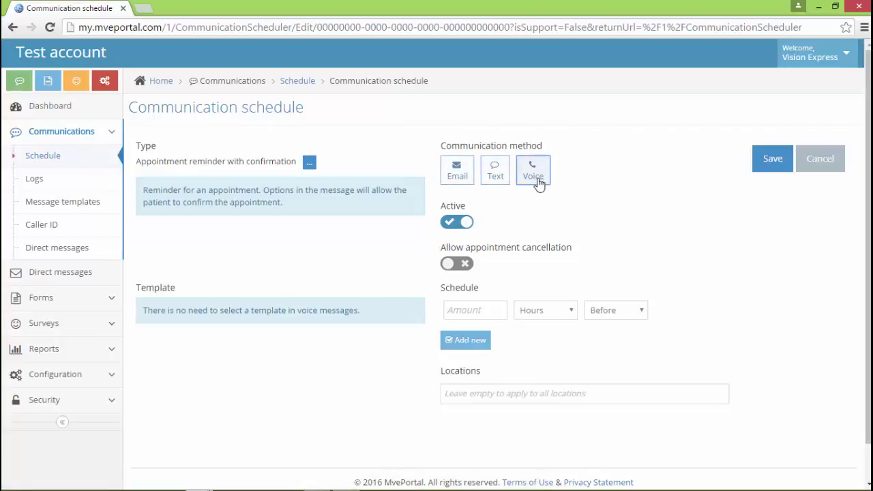
{"action": "left_click", "coordinate": [461, 178]}
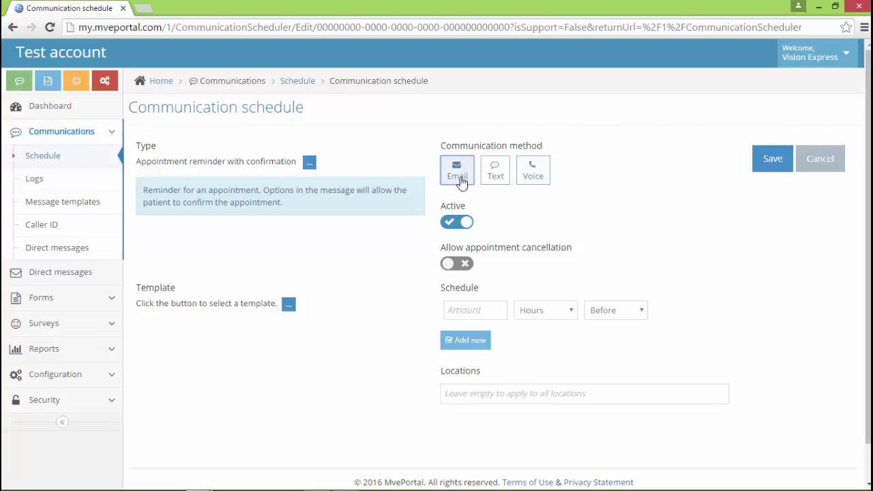
{"action": "left_click", "coordinate": [497, 176]}
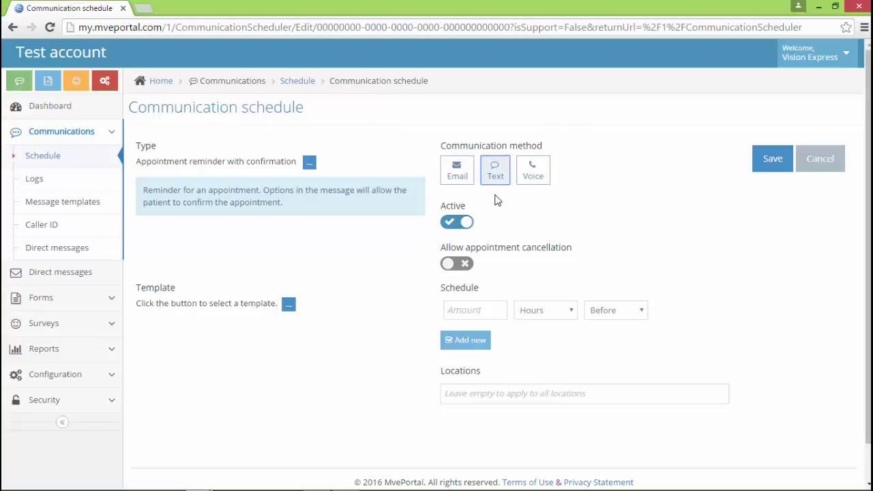
{"action": "left_click", "coordinate": [532, 172]}
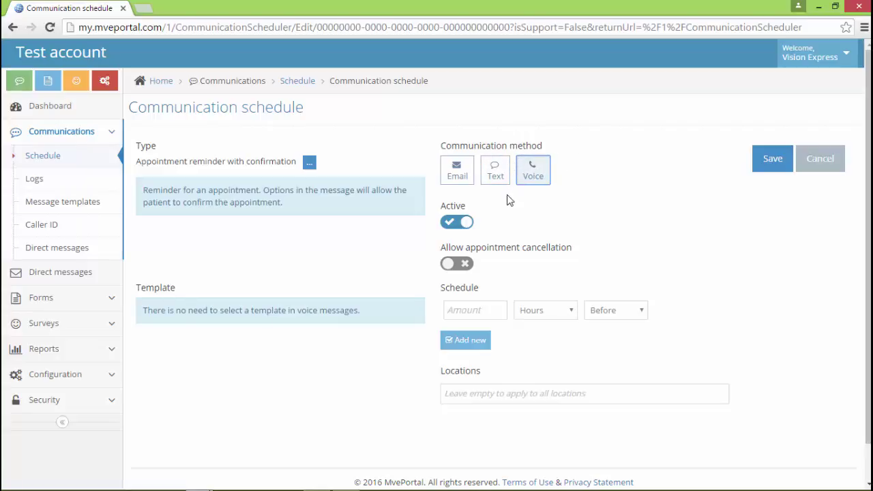
{"action": "left_click", "coordinate": [457, 181]}
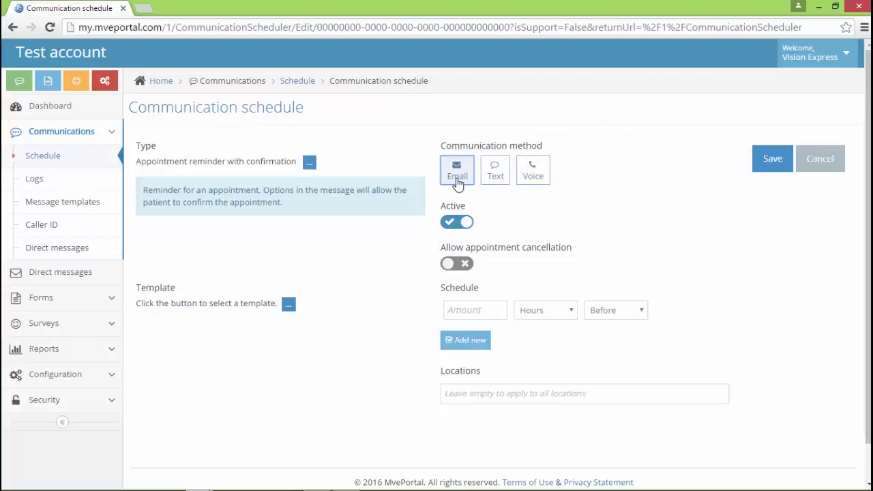
Preview the Appointment Confirmation and Appointment Confirmation 1 templates, and assign Appointment Confirmation 1 to the reminder.
{"action": "left_click", "coordinate": [289, 306]}
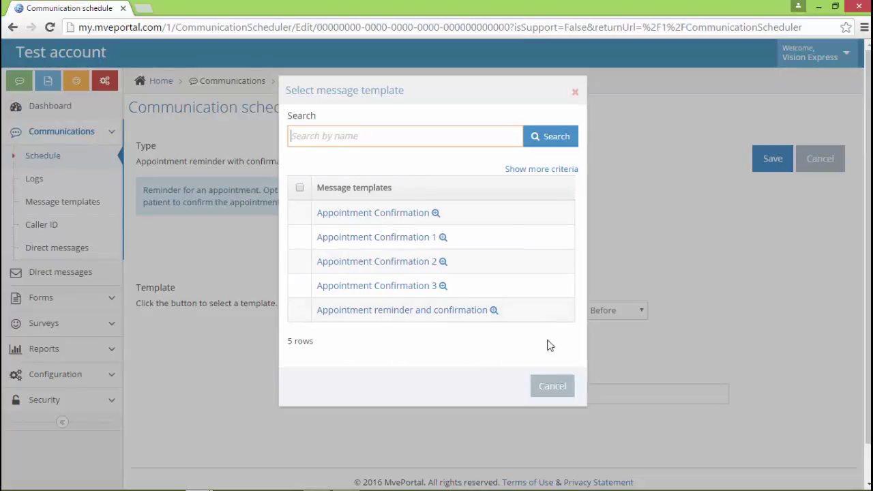
{"action": "left_click", "coordinate": [435, 214]}
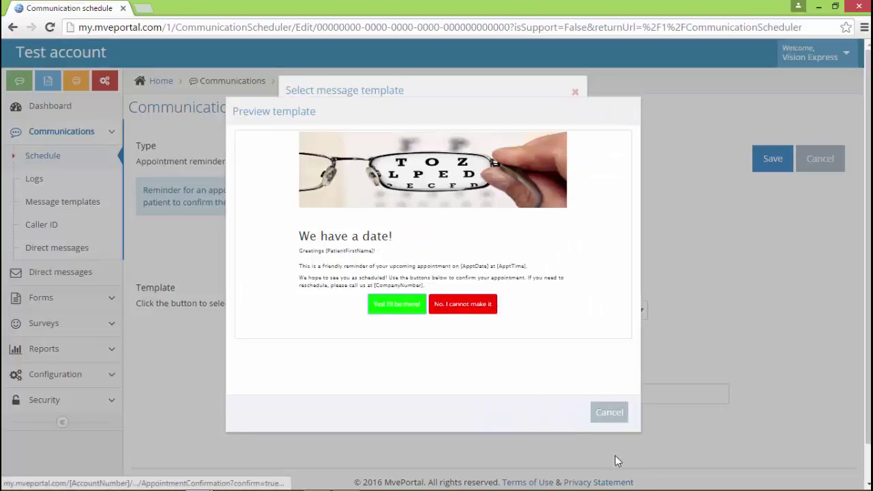
{"action": "left_click", "coordinate": [609, 412]}
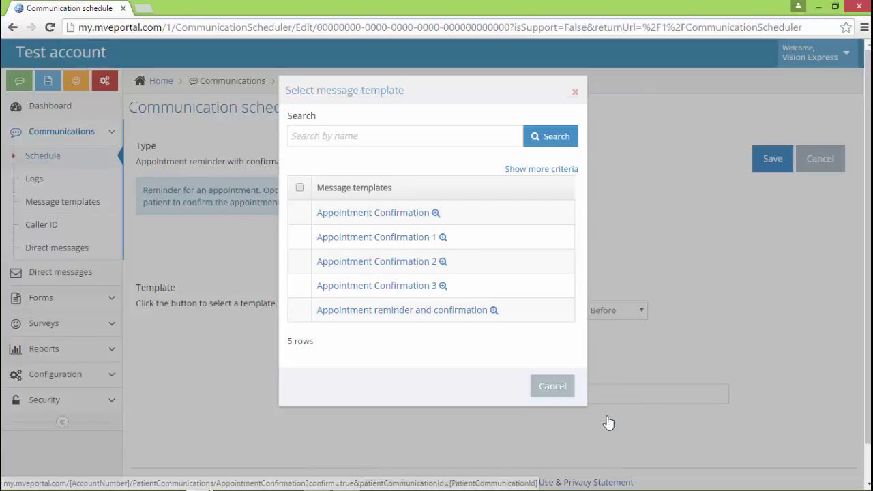
{"action": "left_click", "coordinate": [442, 238]}
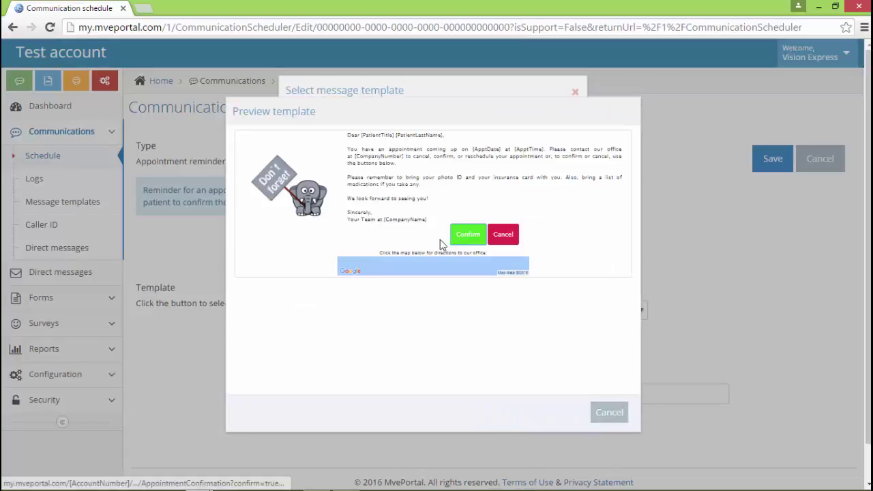
{"action": "left_click", "coordinate": [611, 414]}
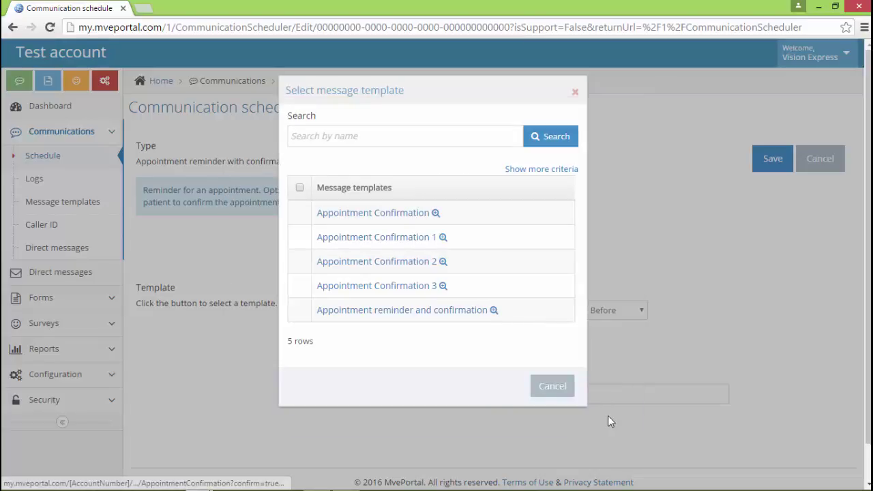
{"action": "left_click", "coordinate": [382, 245]}
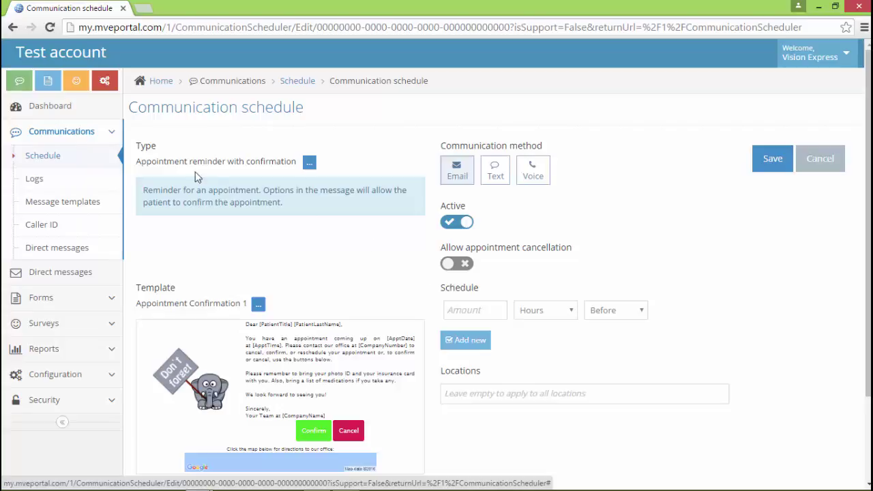
Allow appointment cancellation for the reminder and set its first schedule entry to 1 Months Before.
{"action": "left_click_drag", "start_coordinate": [136, 163], "coordinate": [296, 167]}
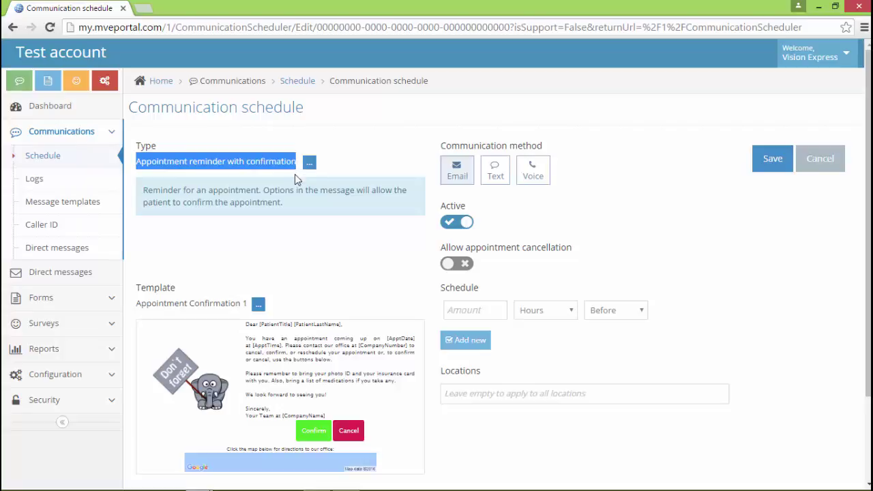
{"action": "left_click", "coordinate": [458, 266]}
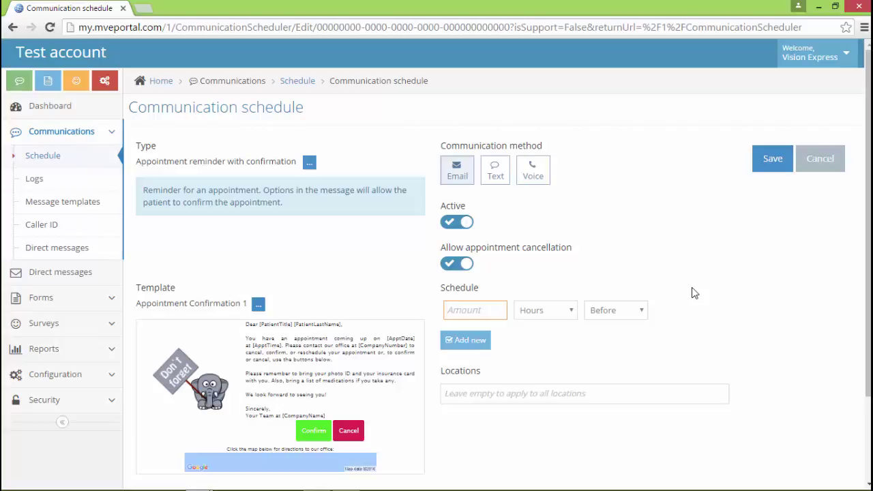
{"action": "type", "text": "1"}
{"action": "left_click", "coordinate": [572, 311]}
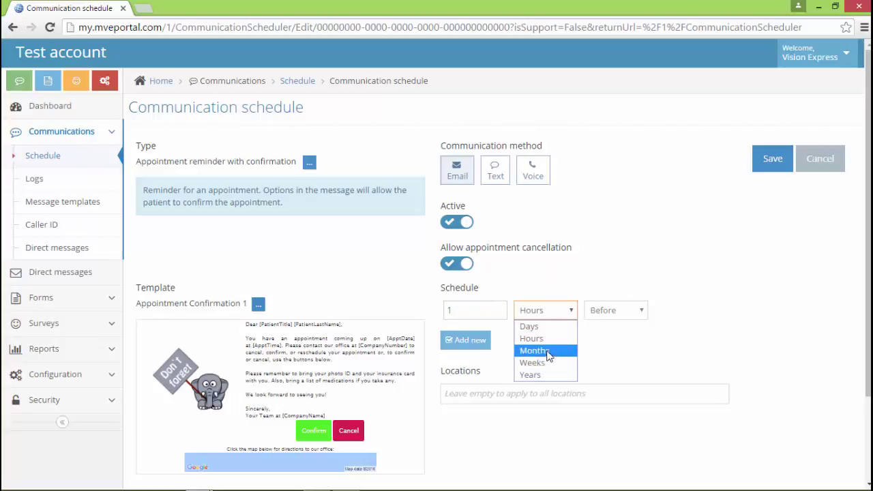
{"action": "left_click", "coordinate": [556, 352]}
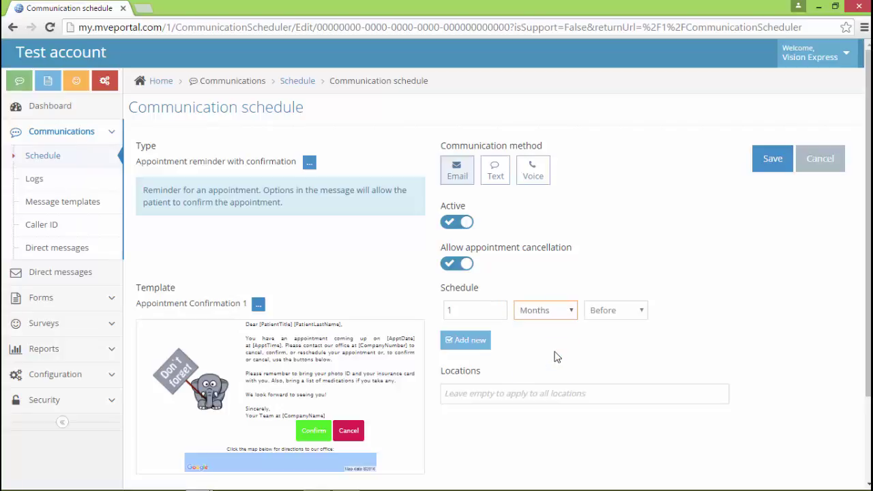
{"action": "left_click", "coordinate": [642, 311]}
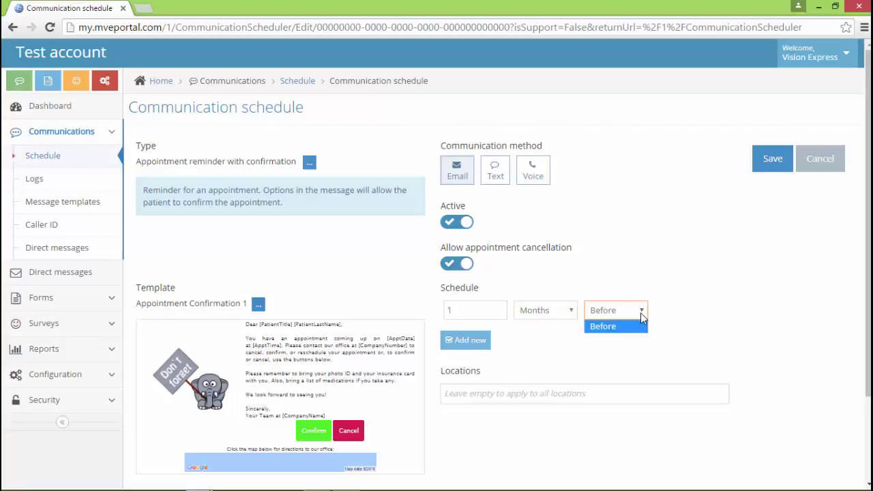
{"action": "left_click", "coordinate": [674, 308]}
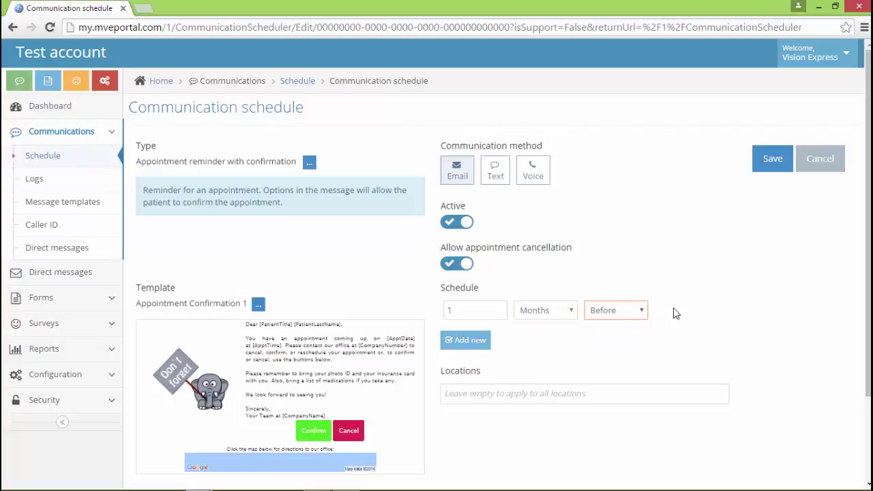
Add a second schedule entry to the reminder, set to 2 Weeks Before.
{"action": "left_click", "coordinate": [468, 345]}
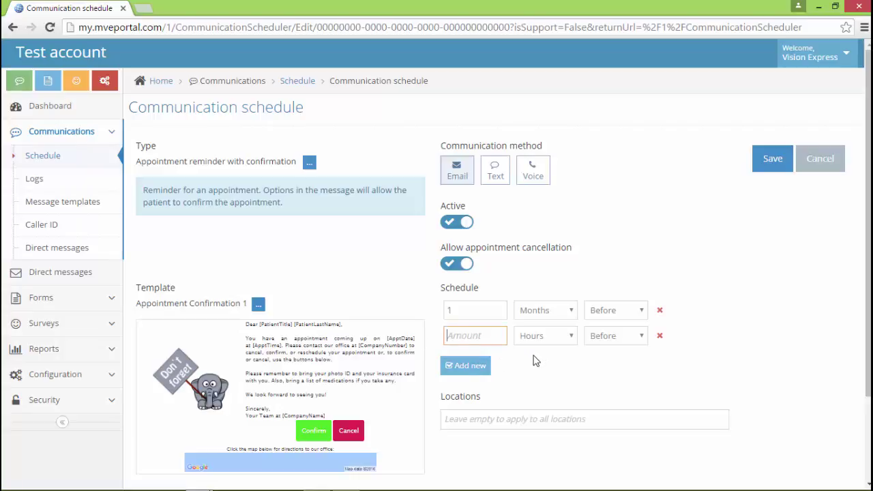
{"action": "type", "text": "2"}
{"action": "left_click", "coordinate": [570, 337]}
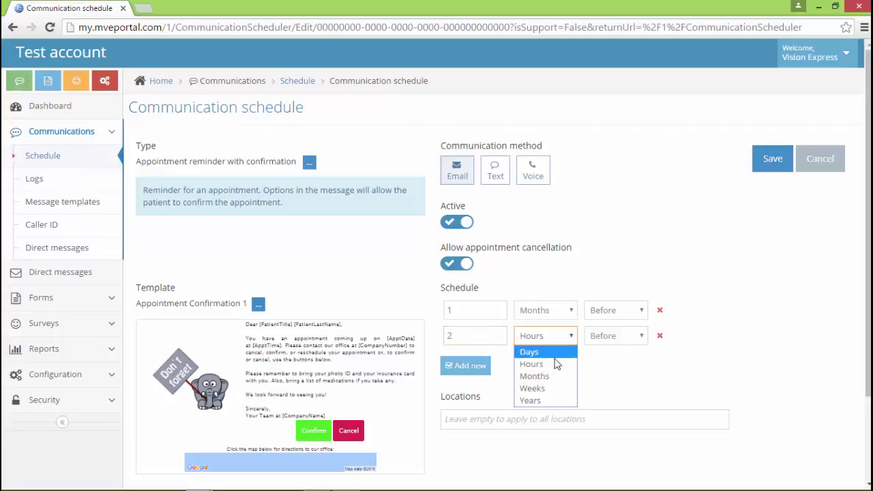
{"action": "left_click", "coordinate": [532, 388]}
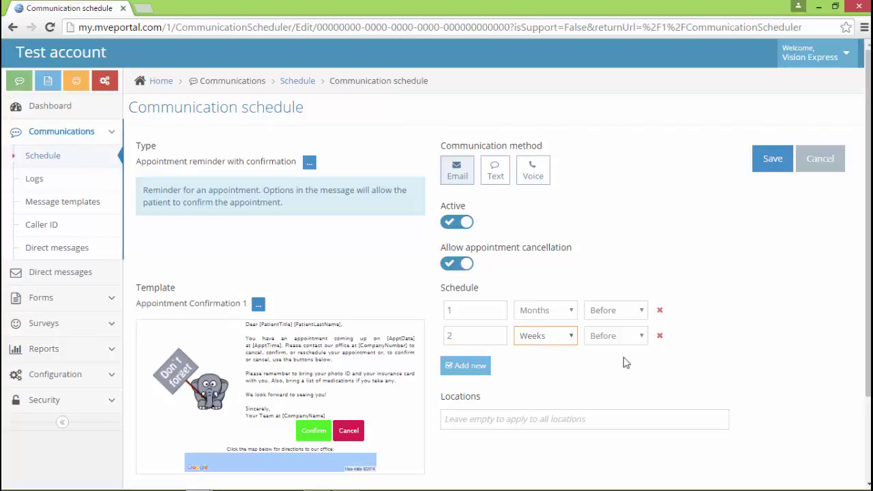
Add a third schedule entry to the reminder, set to 1 Hours Before.
{"action": "left_click", "coordinate": [469, 369]}
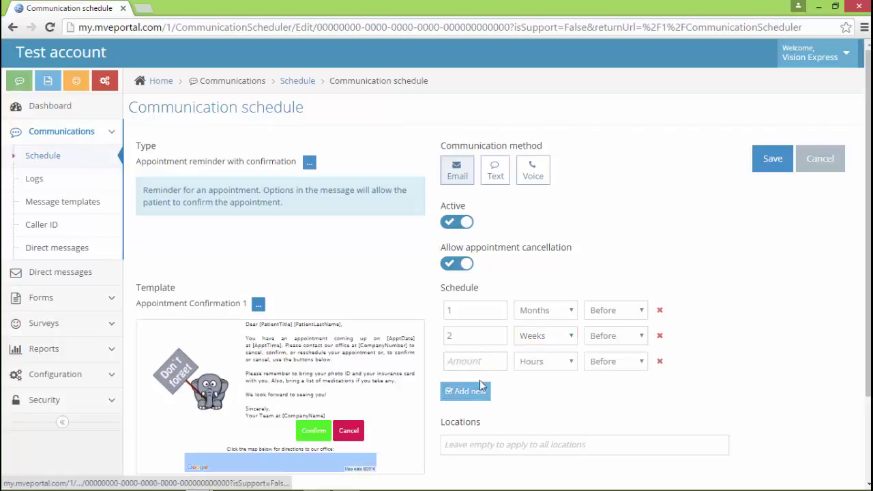
{"action": "type", "text": "1"}
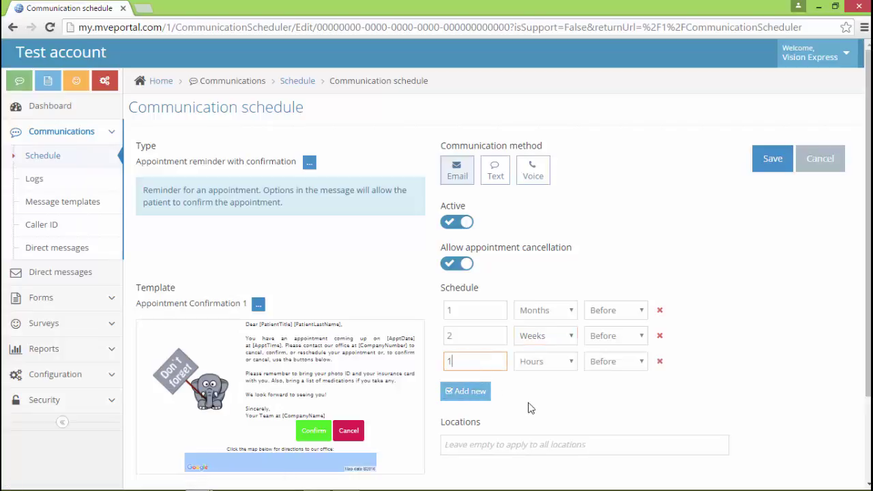
{"action": "left_click", "coordinate": [553, 390]}
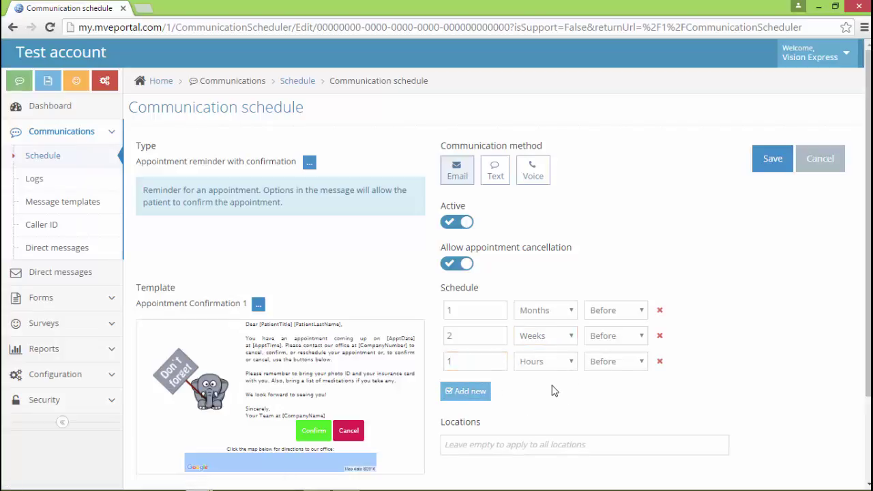
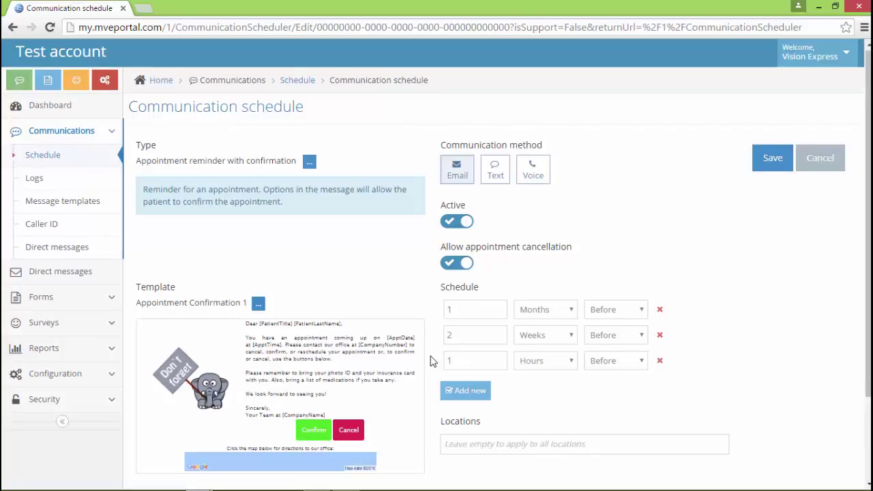
Limit the reminder to three locations: the first listed location, Clinic One and Get Well Clinic.
{"action": "scroll", "coordinate": [430, 362], "scroll_direction": "down", "scroll_amount": 3}
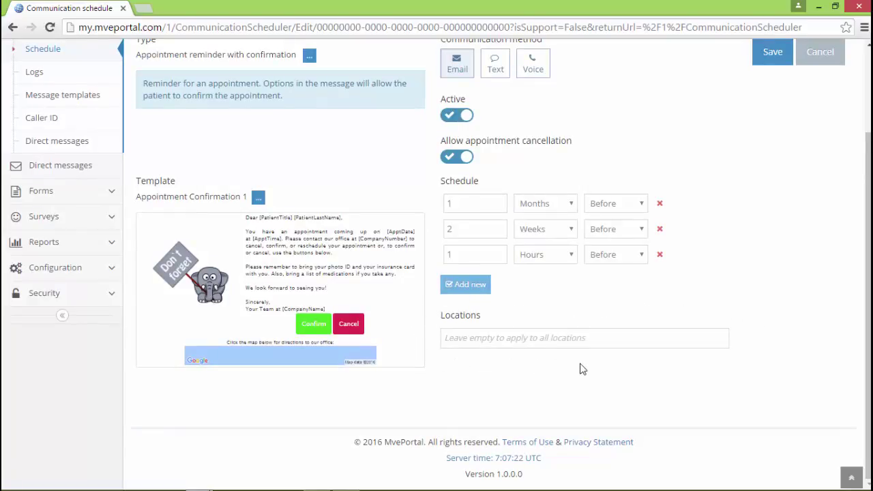
{"action": "left_click", "coordinate": [601, 341]}
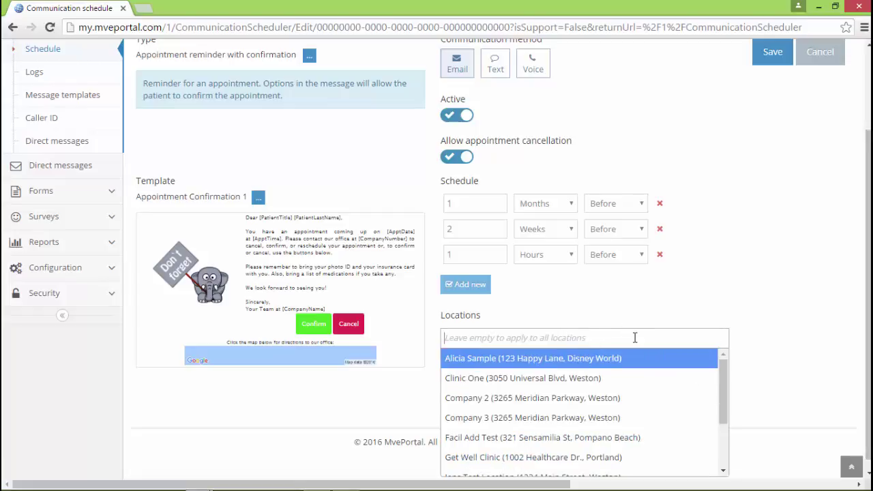
{"action": "left_click", "coordinate": [635, 338]}
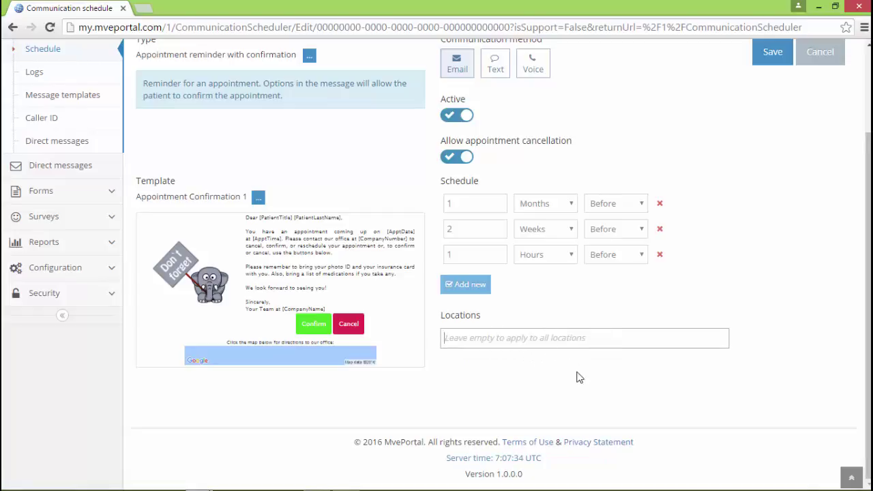
{"action": "left_click", "coordinate": [653, 345]}
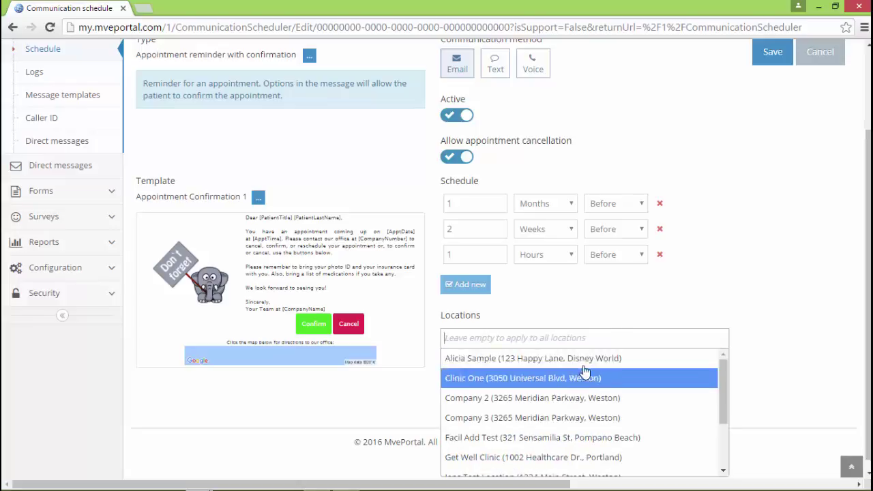
{"action": "left_click", "coordinate": [596, 356]}
{"action": "left_click", "coordinate": [669, 340]}
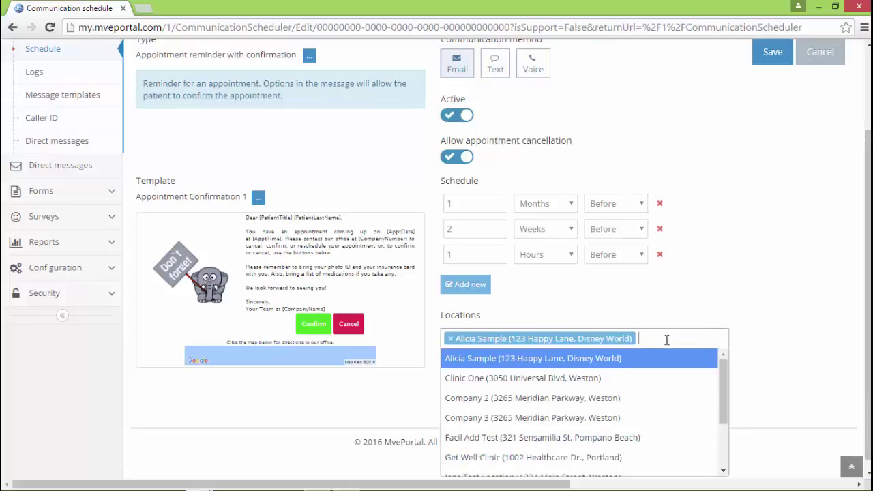
{"action": "left_click", "coordinate": [611, 383]}
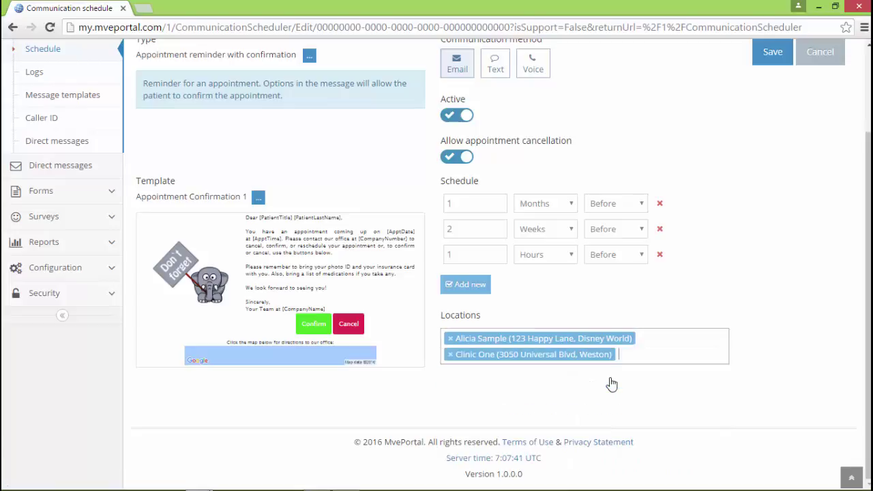
{"action": "left_click", "coordinate": [678, 357]}
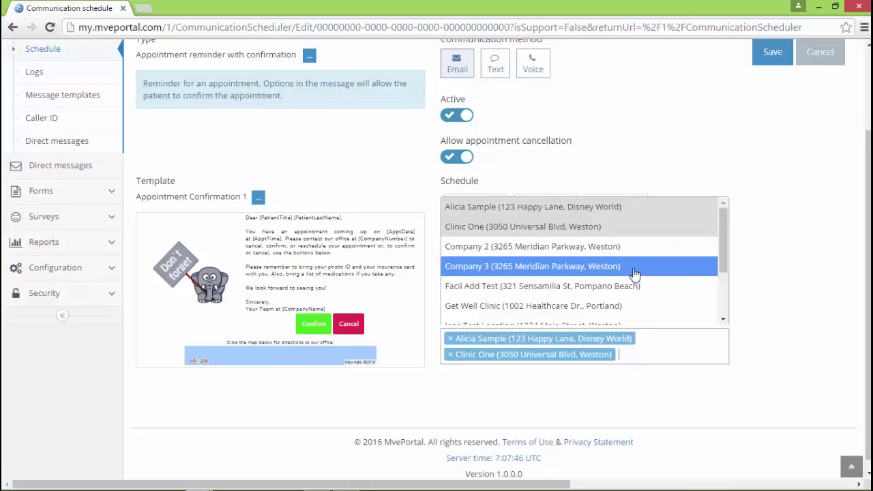
{"action": "left_click", "coordinate": [641, 312]}
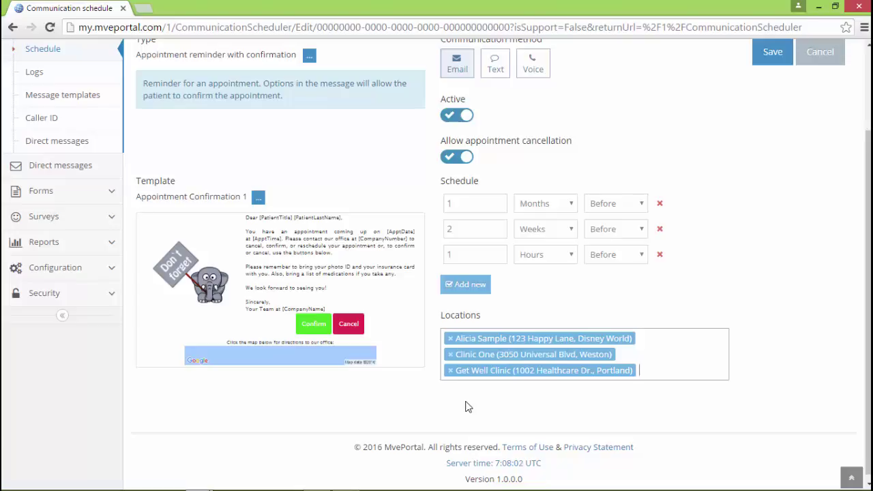
Remove all three selected locations from the reminder.
{"action": "left_click", "coordinate": [450, 371]}
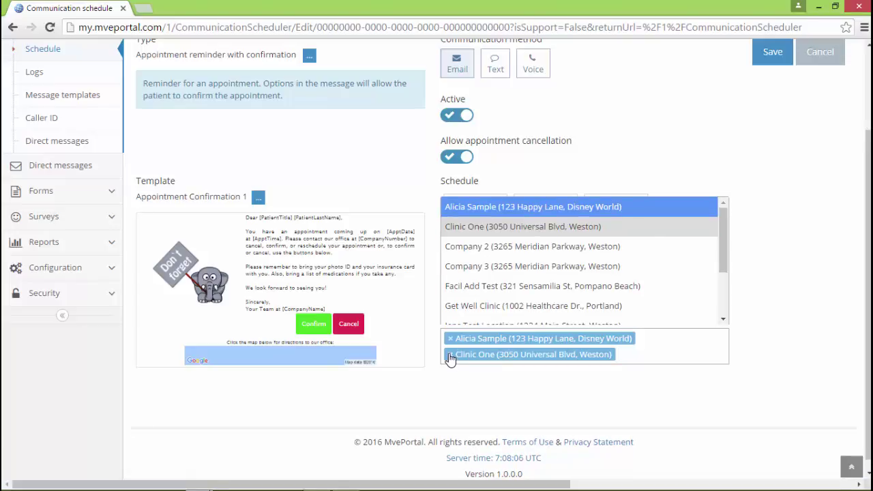
{"action": "left_click", "coordinate": [450, 355]}
{"action": "left_click", "coordinate": [450, 339]}
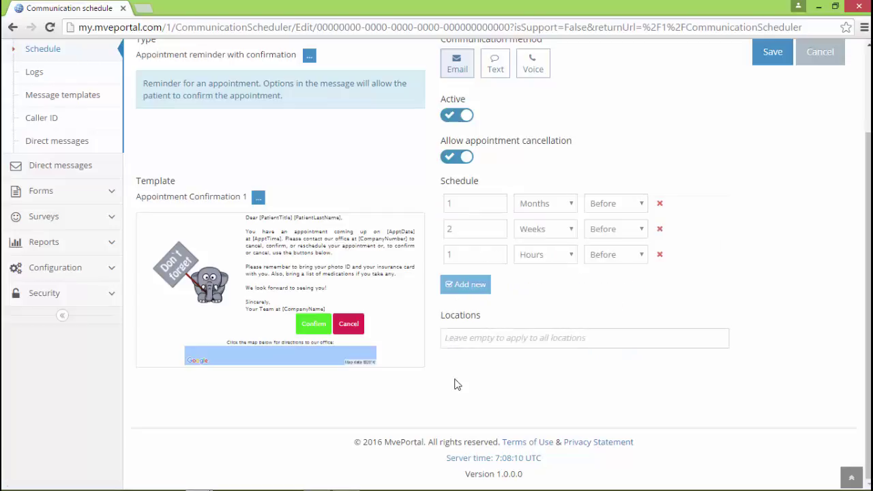
Save the new email appointment reminder.
{"action": "scroll", "coordinate": [794, 377], "scroll_direction": "up", "scroll_amount": 2}
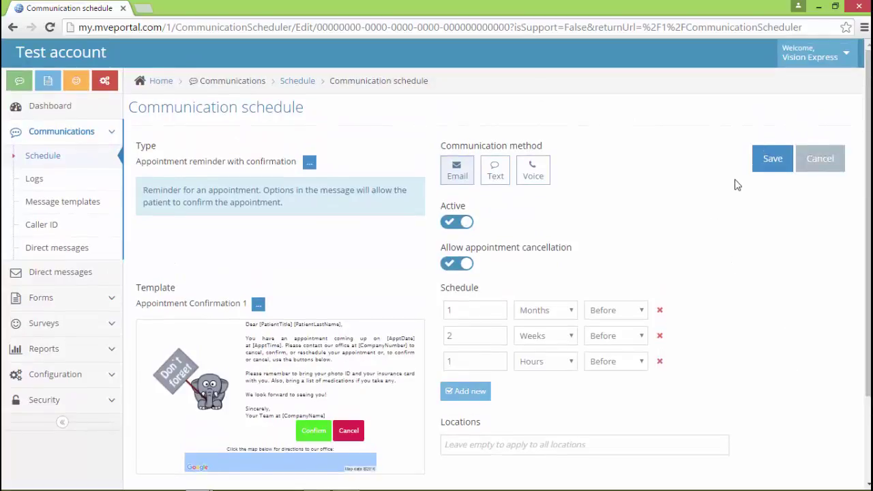
{"action": "left_click", "coordinate": [772, 164]}
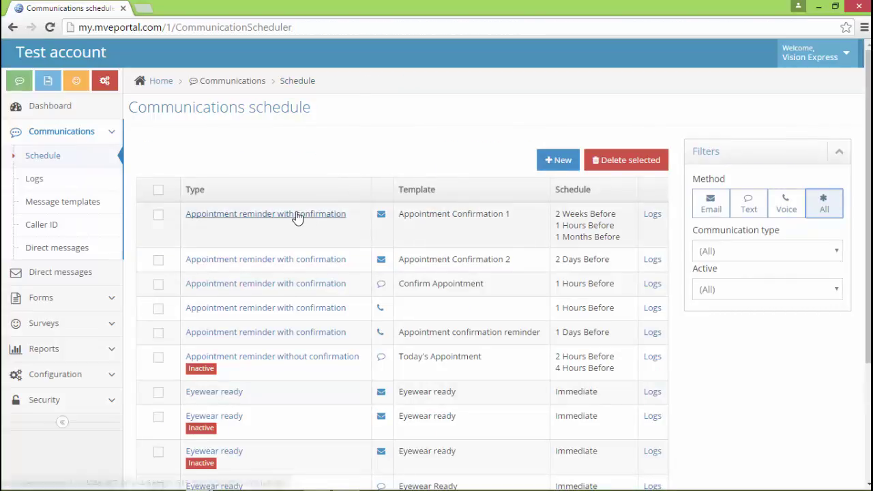
Reopen the saved Appointment Confirmation 1 reminder, make it inactive and save it.
{"action": "left_click", "coordinate": [273, 215]}
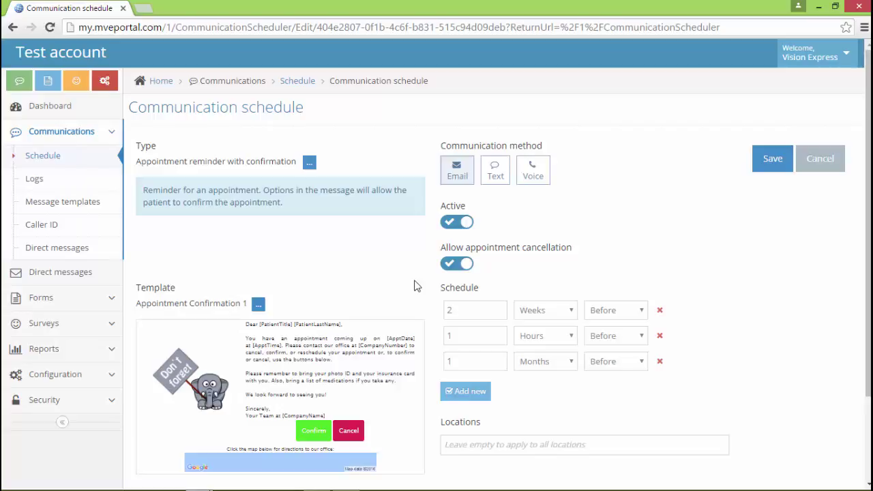
{"action": "left_click", "coordinate": [454, 223]}
{"action": "left_click", "coordinate": [772, 160]}
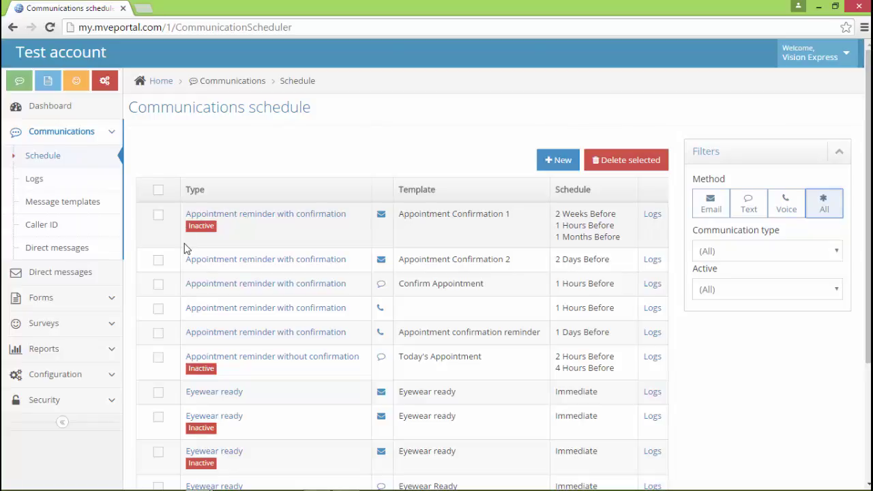
Start a new communication schedule with the Appointment confirmed type and check its available schedule options.
{"action": "left_click", "coordinate": [565, 166]}
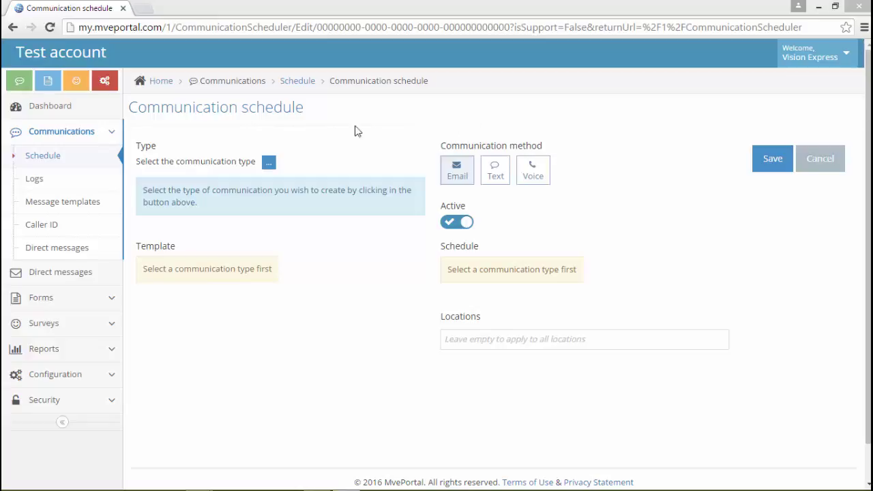
{"action": "left_click", "coordinate": [268, 165]}
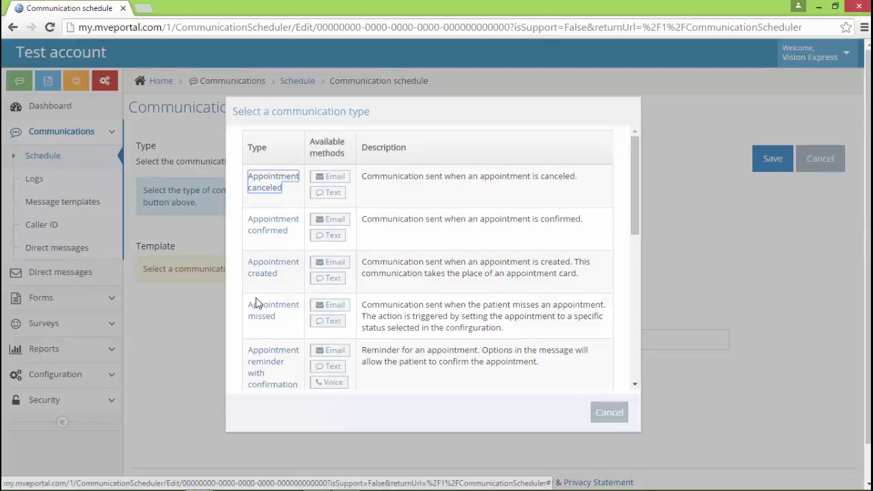
{"action": "left_click_drag", "start_coordinate": [634, 166], "coordinate": [635, 163]}
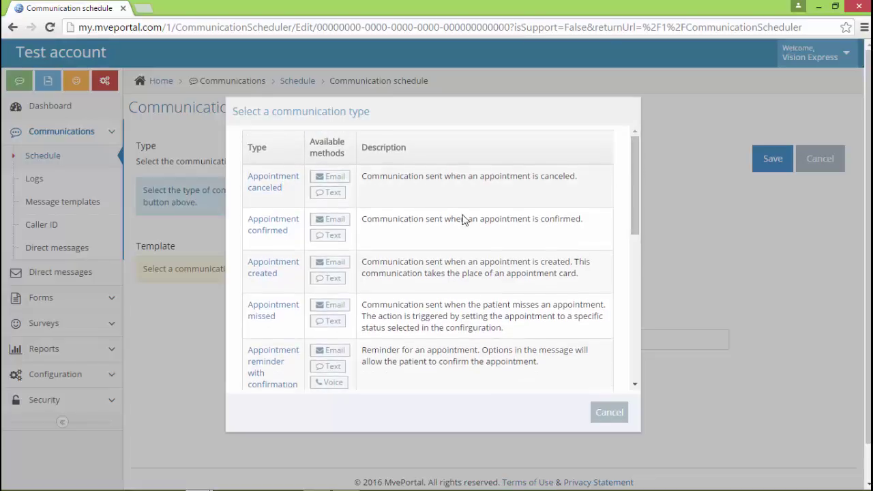
{"action": "left_click", "coordinate": [274, 231]}
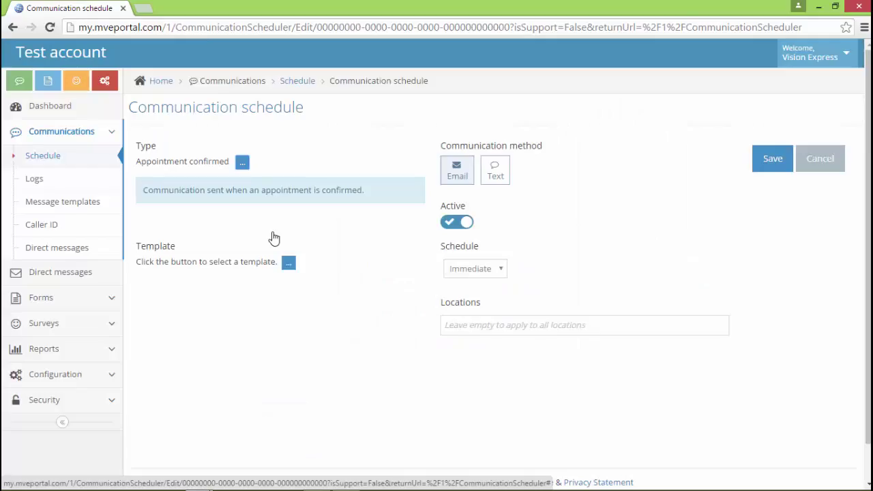
{"action": "left_click", "coordinate": [502, 274]}
{"action": "left_click", "coordinate": [484, 283]}
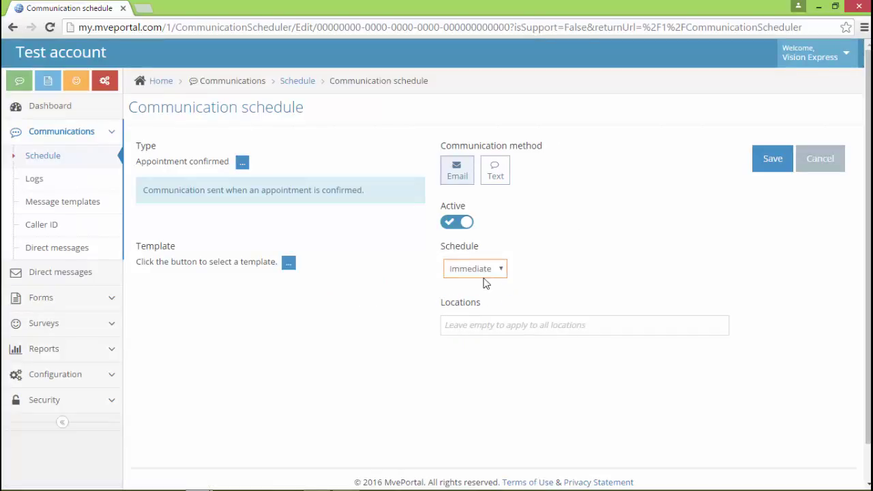
Switch the communication type to Appointment created and check its available schedule options.
{"action": "left_click", "coordinate": [243, 165]}
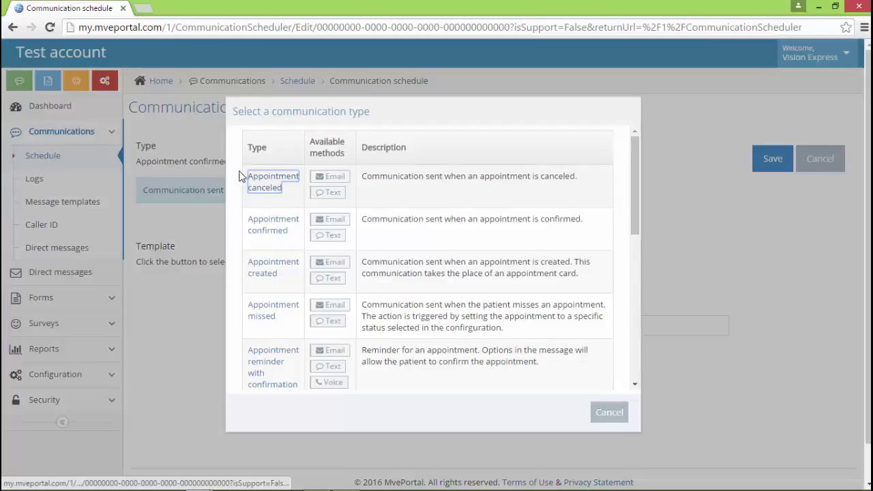
{"action": "left_click", "coordinate": [261, 272]}
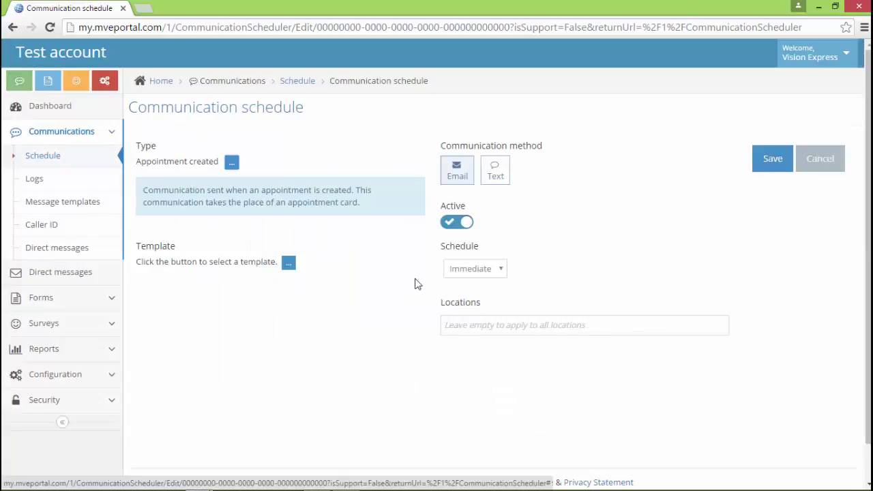
{"action": "left_click", "coordinate": [500, 271]}
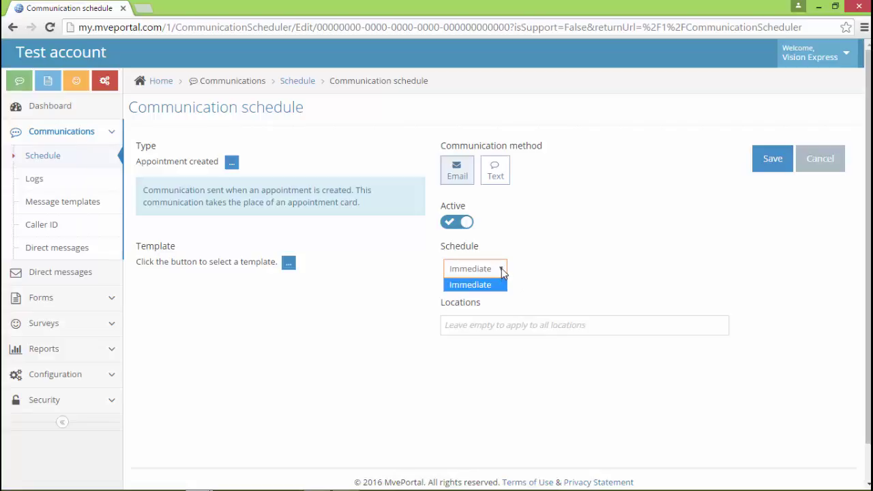
{"action": "left_click", "coordinate": [502, 271]}
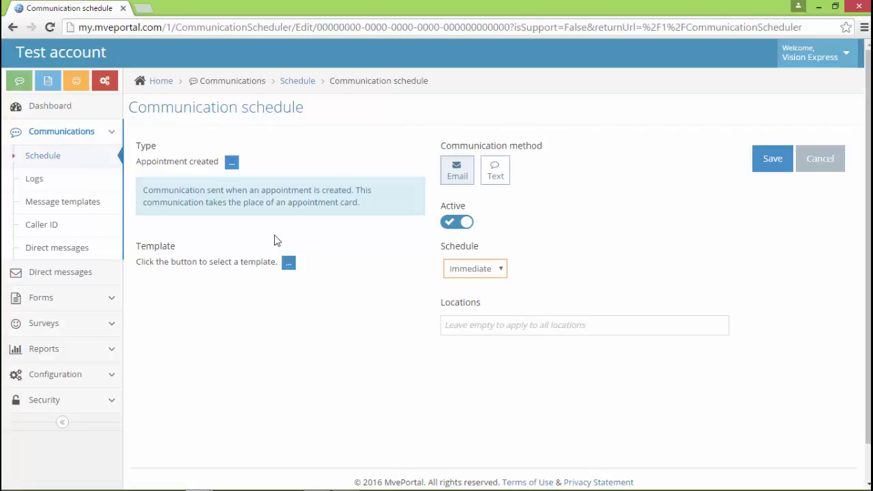
Switch the communication type to Appointment missed, triggered by the Missed status, with a schedule amount of 1.
{"action": "left_click", "coordinate": [231, 165]}
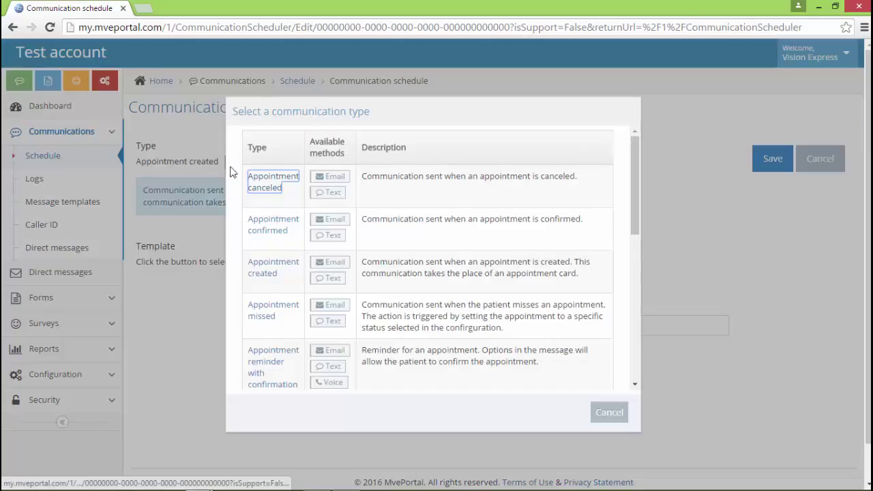
{"action": "left_click", "coordinate": [269, 311]}
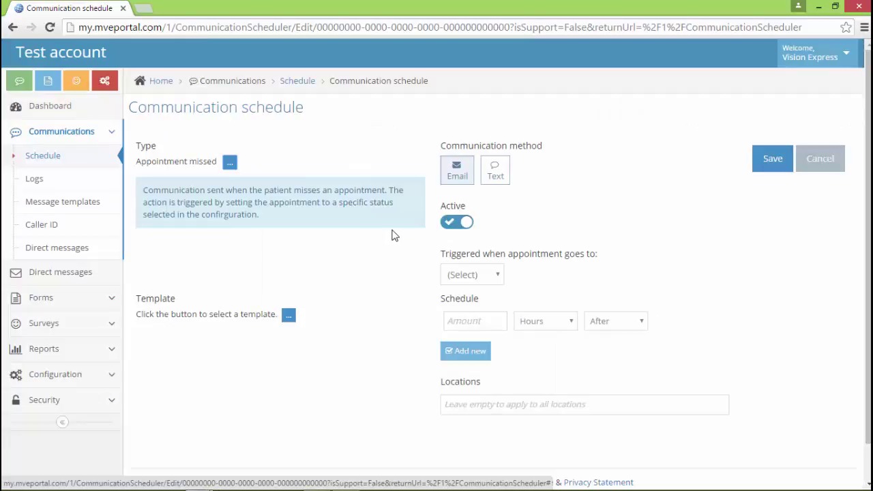
{"action": "left_click", "coordinate": [500, 275]}
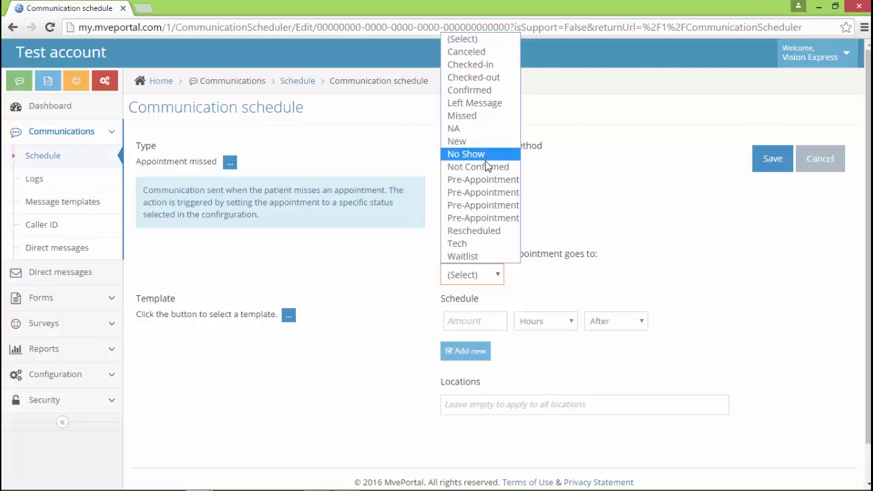
{"action": "left_click", "coordinate": [480, 116]}
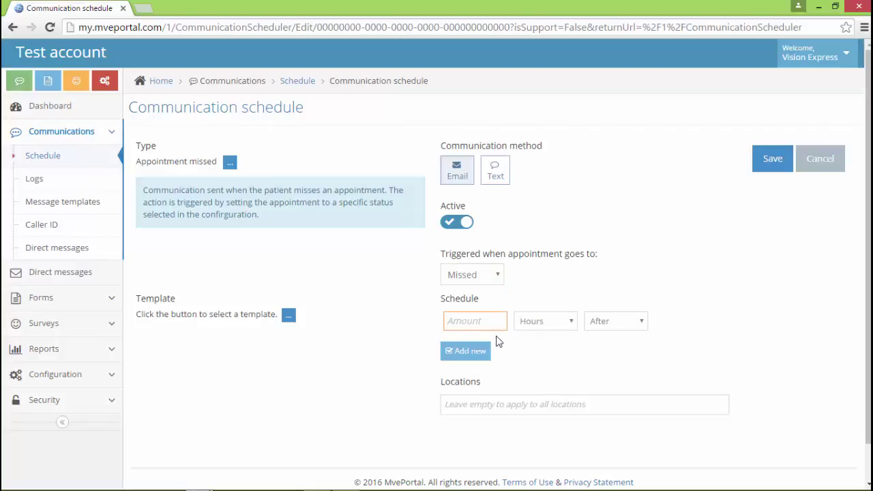
{"action": "type", "text": "1"}
Switch the communication type to Birthday and check its available schedule amount, unit and timing options.
{"action": "left_click", "coordinate": [231, 165]}
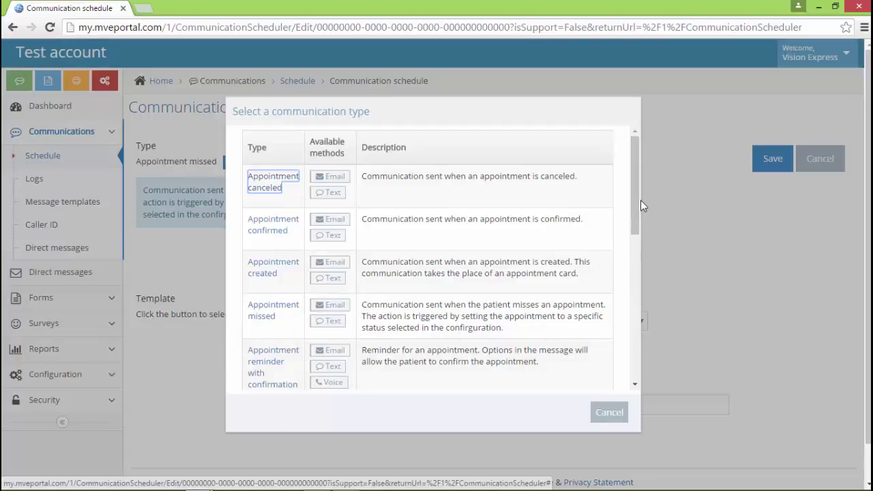
{"action": "left_click_drag", "start_coordinate": [641, 200], "coordinate": [636, 261]}
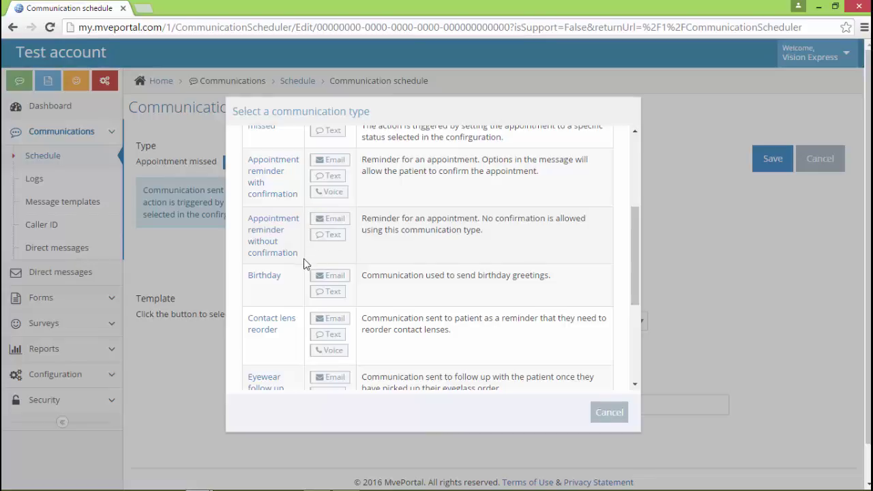
{"action": "left_click", "coordinate": [266, 277]}
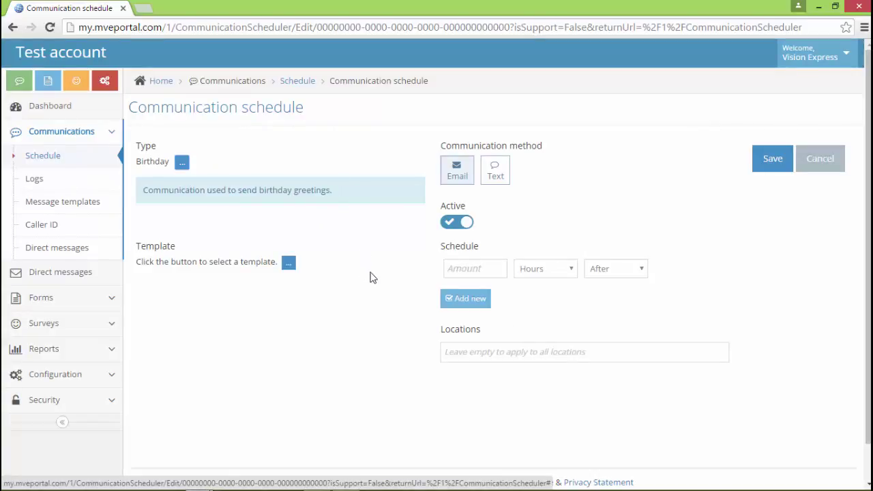
{"action": "left_click", "coordinate": [506, 268]}
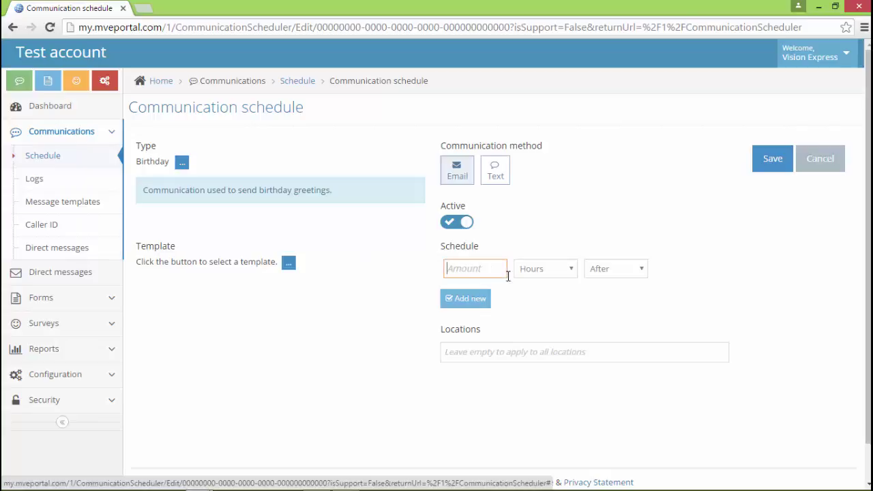
{"action": "left_click", "coordinate": [573, 272]}
{"action": "left_click", "coordinate": [572, 271]}
{"action": "left_click", "coordinate": [642, 272]}
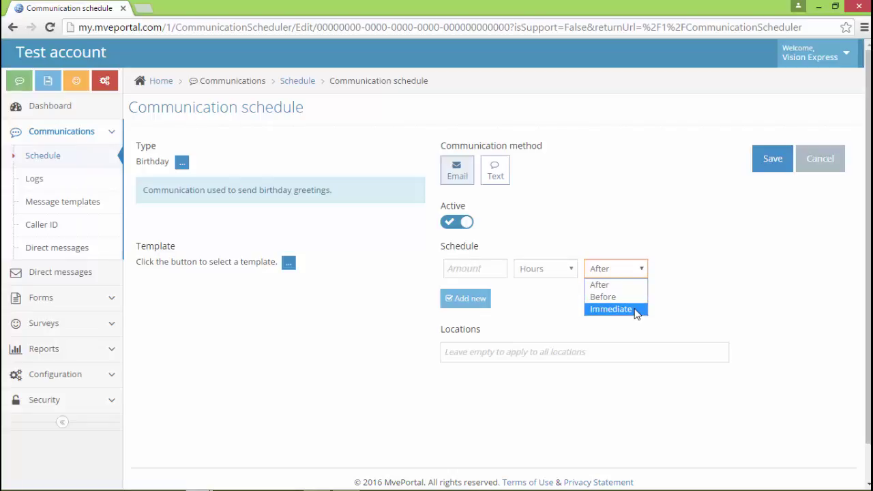
Switch the communication type to Contact lens reorder and check its communication methods and schedule fields.
{"action": "left_click", "coordinate": [184, 163]}
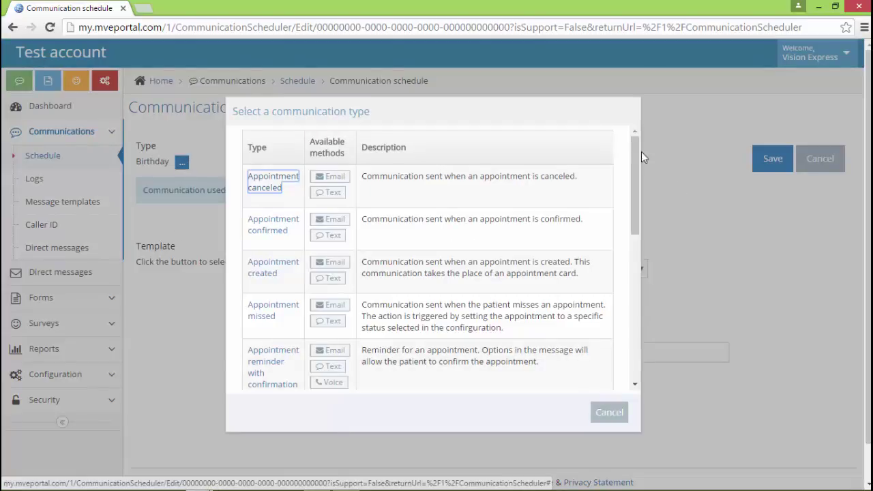
{"action": "left_click_drag", "start_coordinate": [634, 159], "coordinate": [627, 271]}
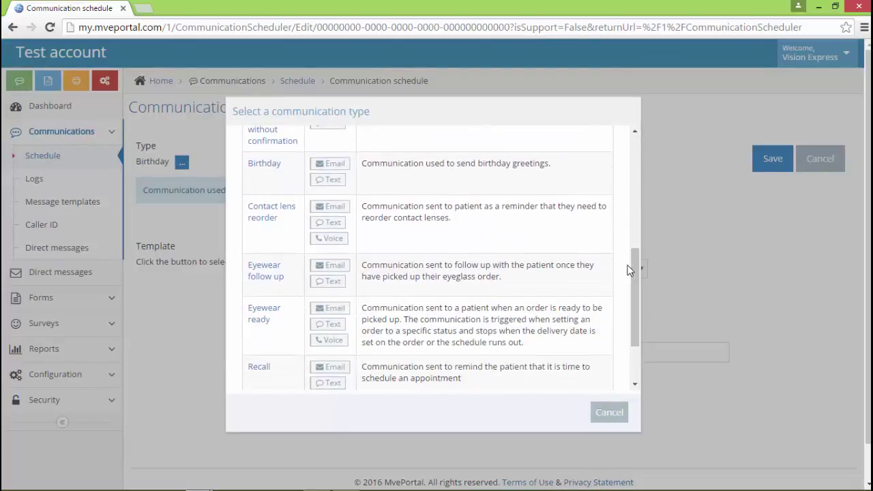
{"action": "left_click", "coordinate": [263, 217]}
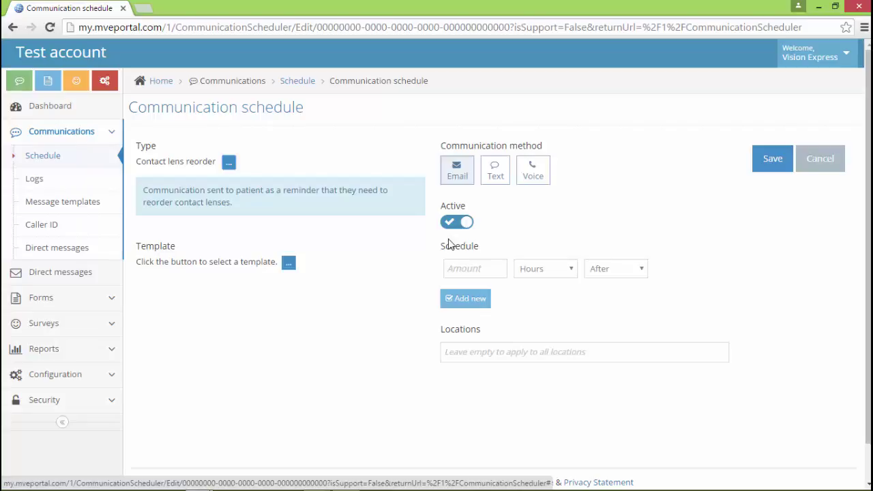
{"action": "left_click", "coordinate": [492, 271]}
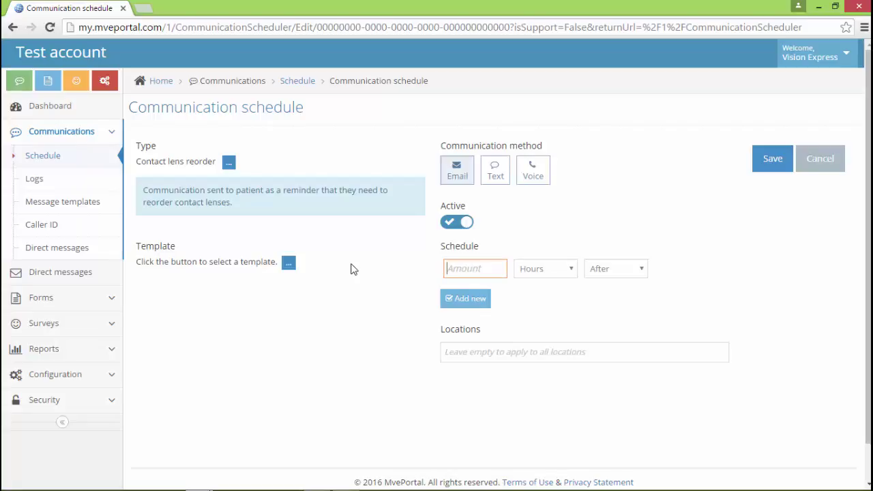
Switch the communication type to Eyewear follow up and check its scheduling options.
{"action": "left_click", "coordinate": [229, 165]}
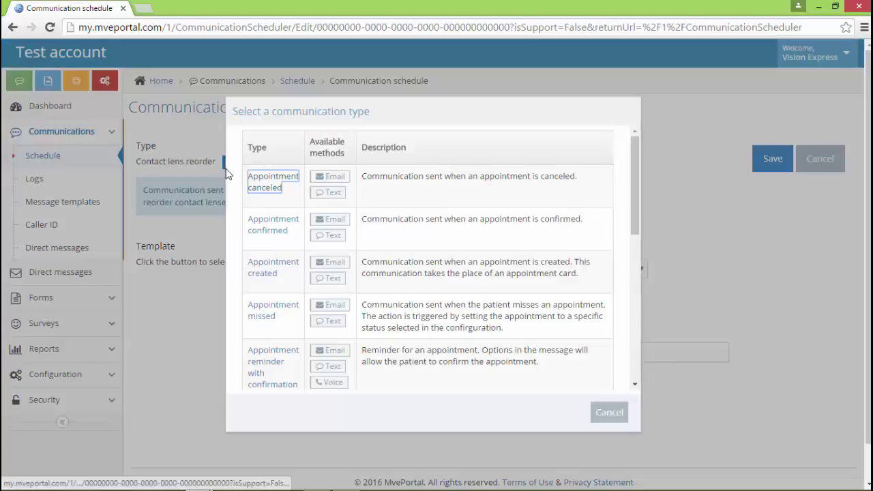
{"action": "left_click_drag", "start_coordinate": [638, 185], "coordinate": [635, 328]}
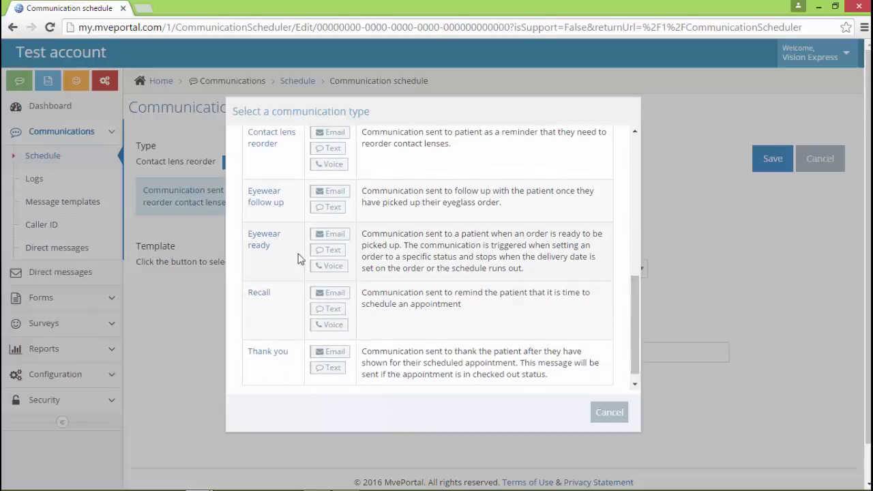
{"action": "left_click", "coordinate": [263, 205]}
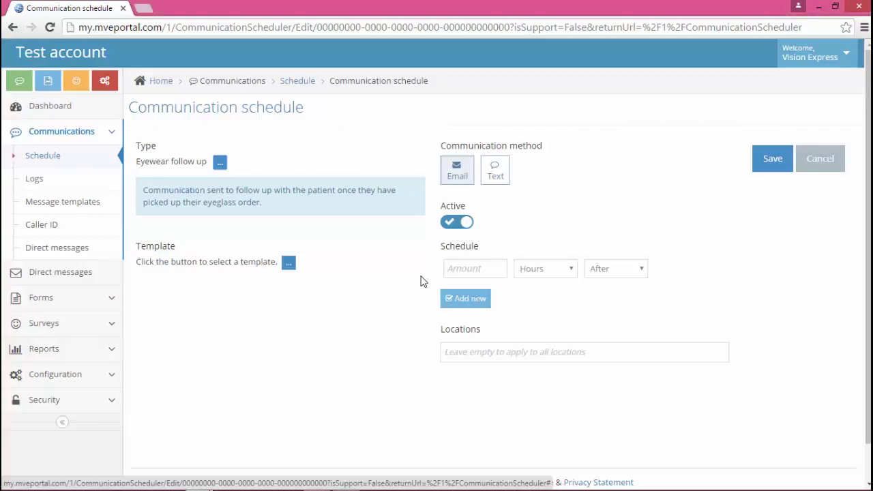
Switch the communication type to Eyewear ready and have it triggered when the order goes to Received from lab.
{"action": "left_click", "coordinate": [220, 163]}
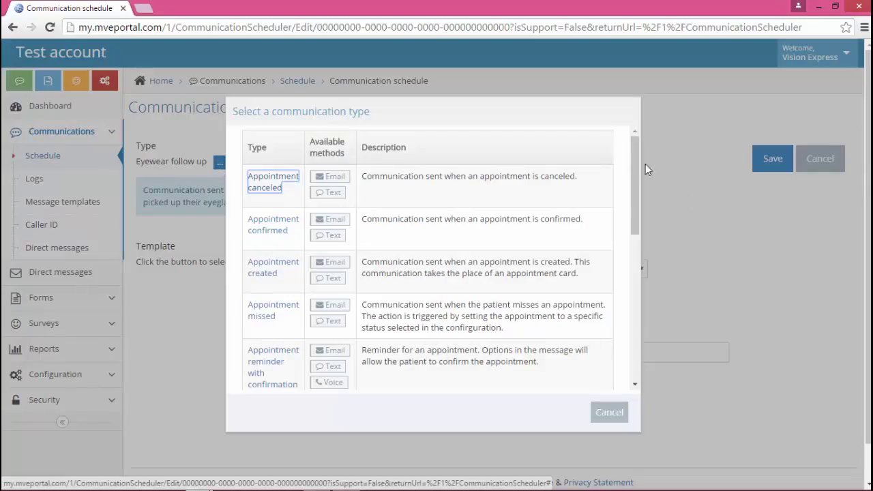
{"action": "left_click_drag", "start_coordinate": [634, 164], "coordinate": [631, 301]}
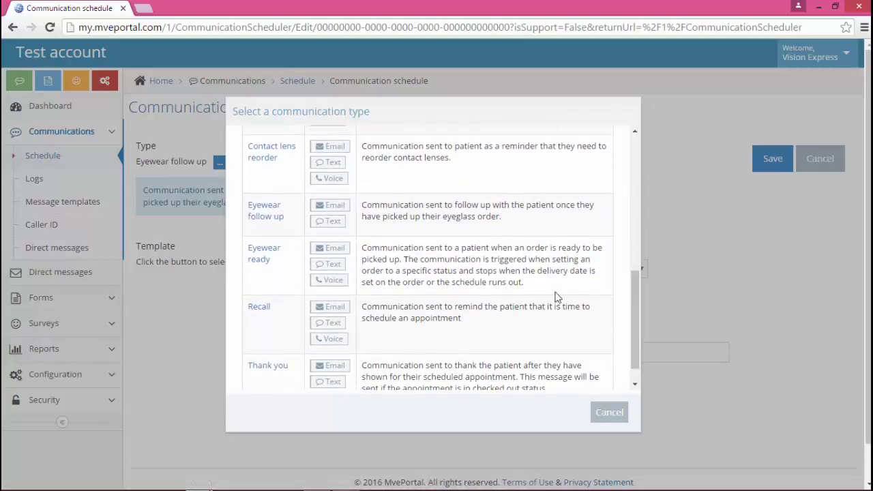
{"action": "left_click", "coordinate": [259, 265]}
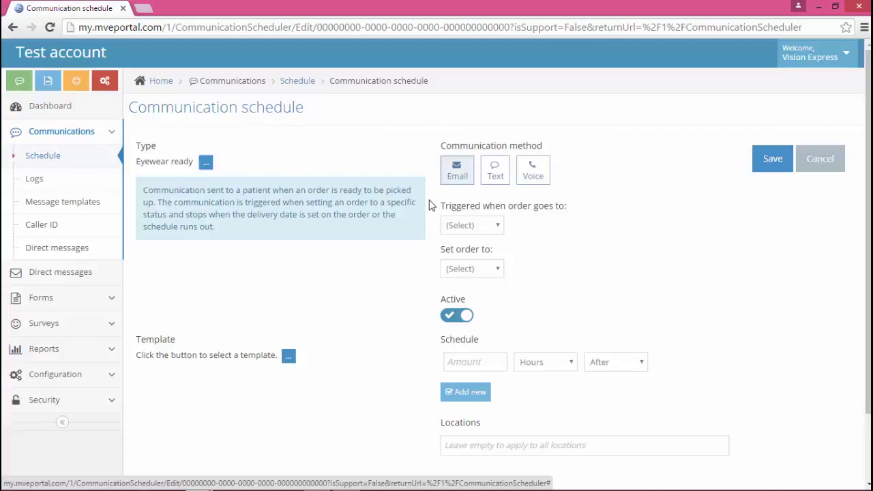
{"action": "left_click", "coordinate": [498, 231]}
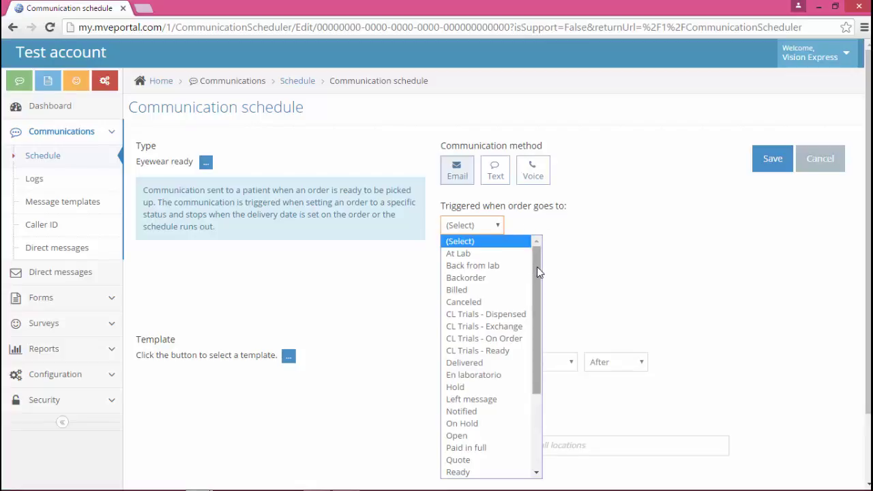
{"action": "left_click", "coordinate": [555, 261]}
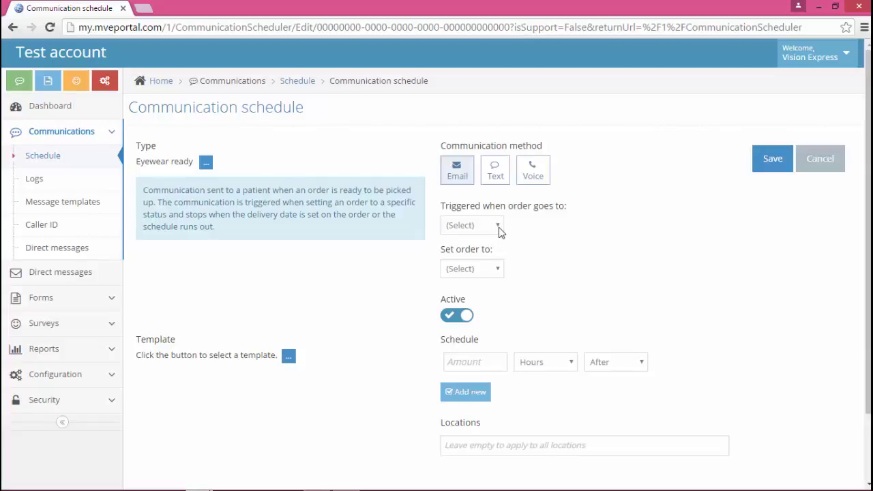
{"action": "left_click", "coordinate": [499, 227]}
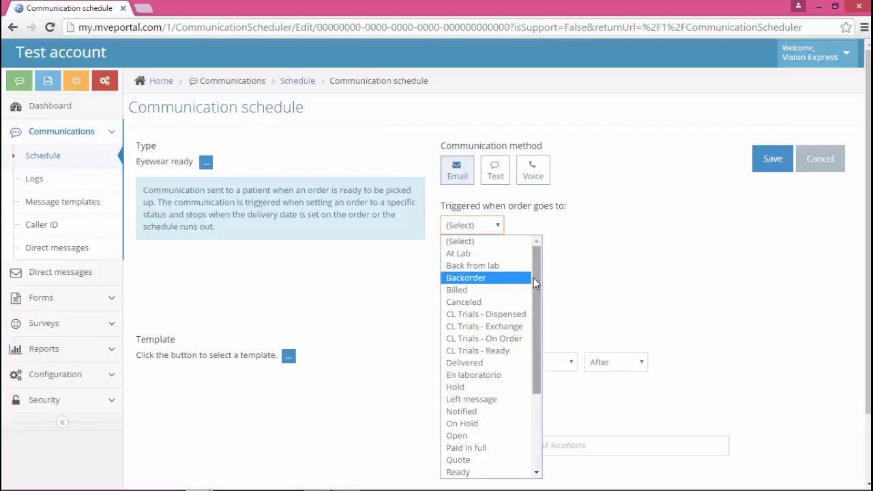
{"action": "left_click_drag", "start_coordinate": [536, 283], "coordinate": [535, 348]}
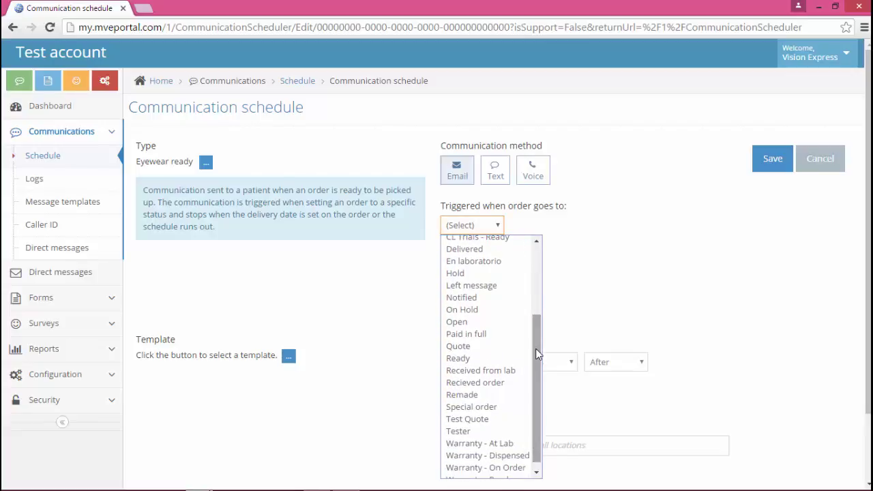
{"action": "left_click", "coordinate": [508, 389]}
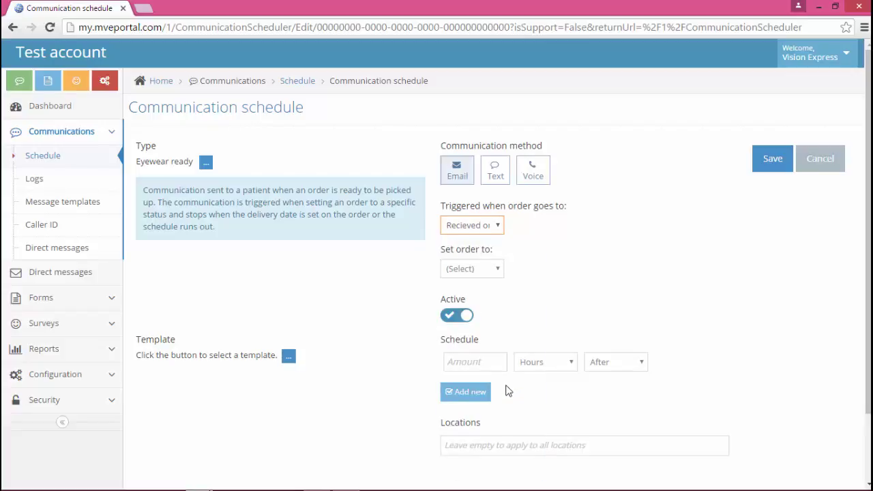
{"action": "left_click", "coordinate": [498, 227]}
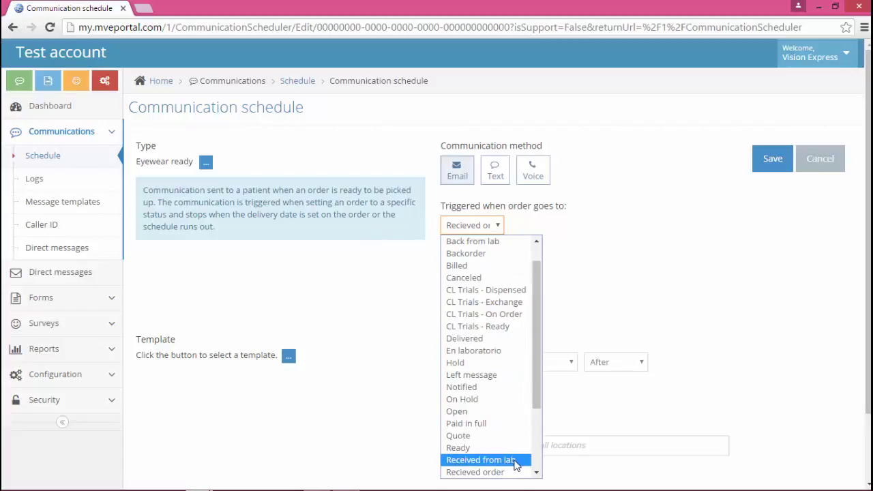
{"action": "left_click", "coordinate": [516, 460]}
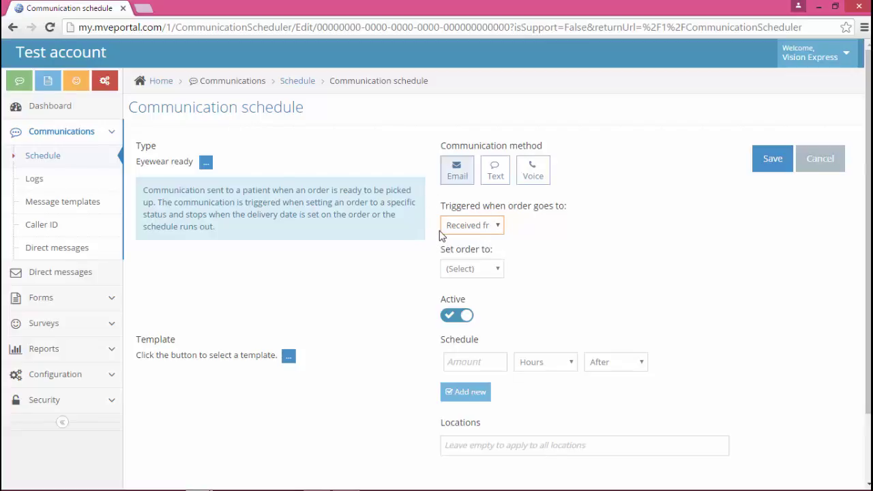
Schedule the Eyewear ready communication as Immediate and have it set the order to Notified.
{"action": "left_click", "coordinate": [498, 363]}
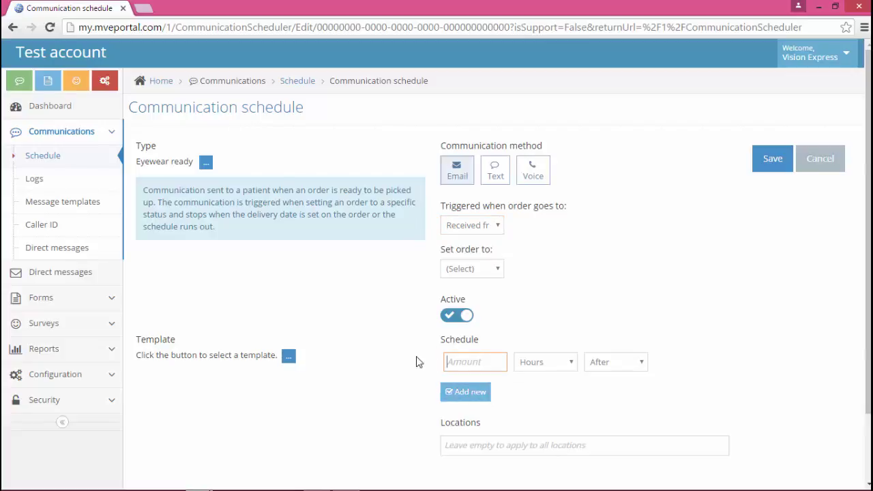
{"action": "type", "text": "1"}
{"action": "left_click", "coordinate": [641, 360]}
{"action": "left_click", "coordinate": [633, 390]}
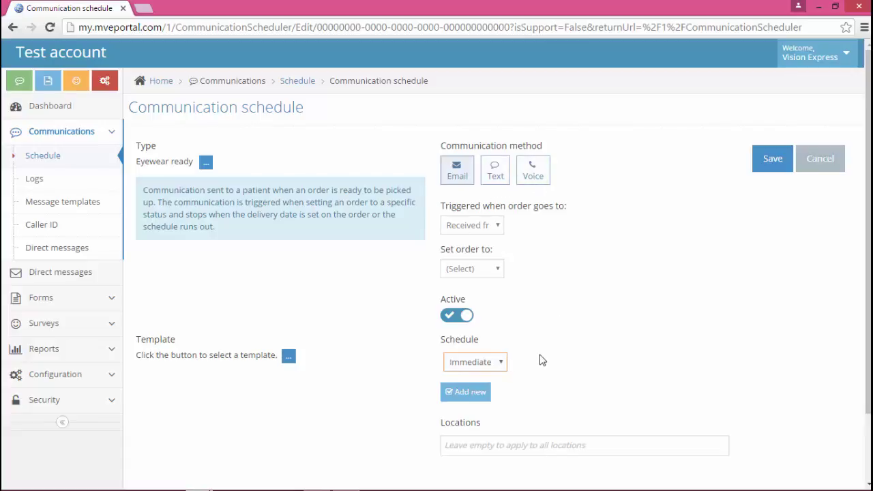
{"action": "left_click", "coordinate": [499, 270]}
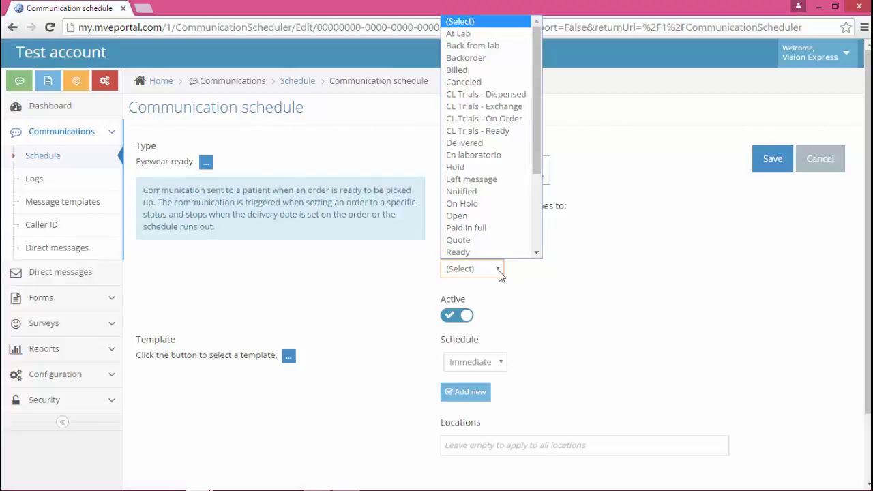
{"action": "left_click", "coordinate": [488, 194]}
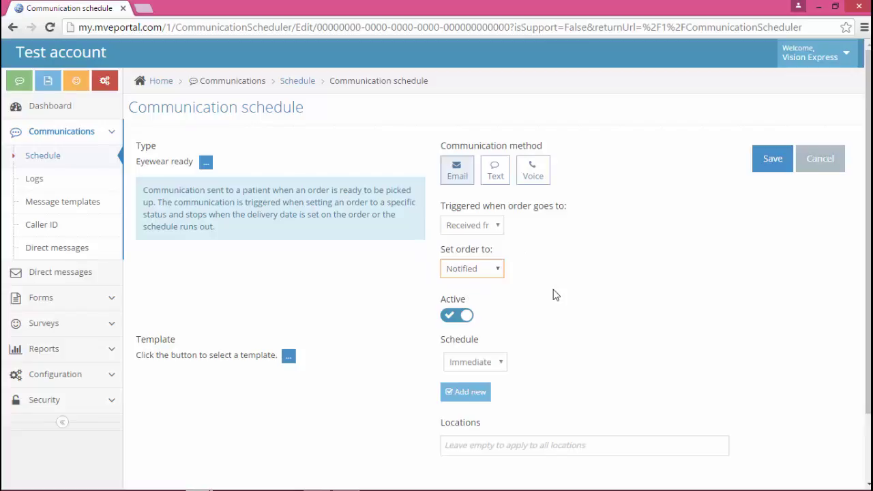
Add a second schedule entry to the Eyewear ready communication with an amount of 1, using Hours and After.
{"action": "left_click", "coordinate": [468, 395]}
{"action": "left_click", "coordinate": [493, 388]}
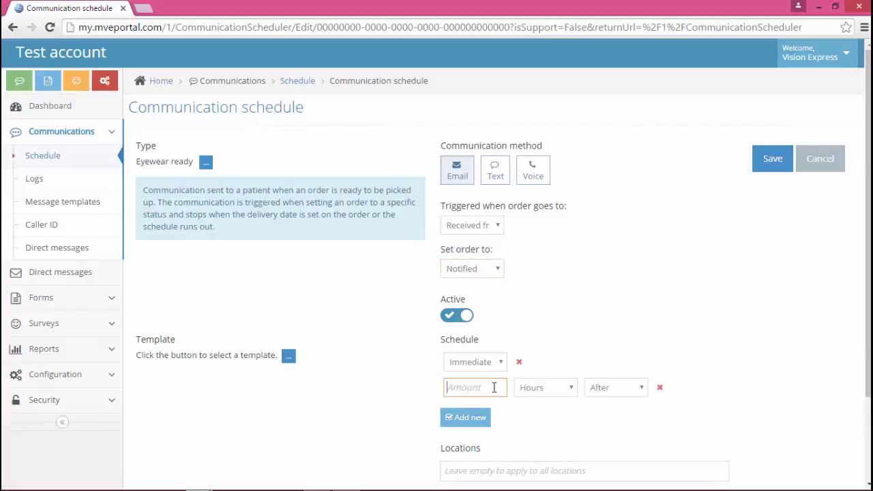
{"action": "type", "text": "1"}
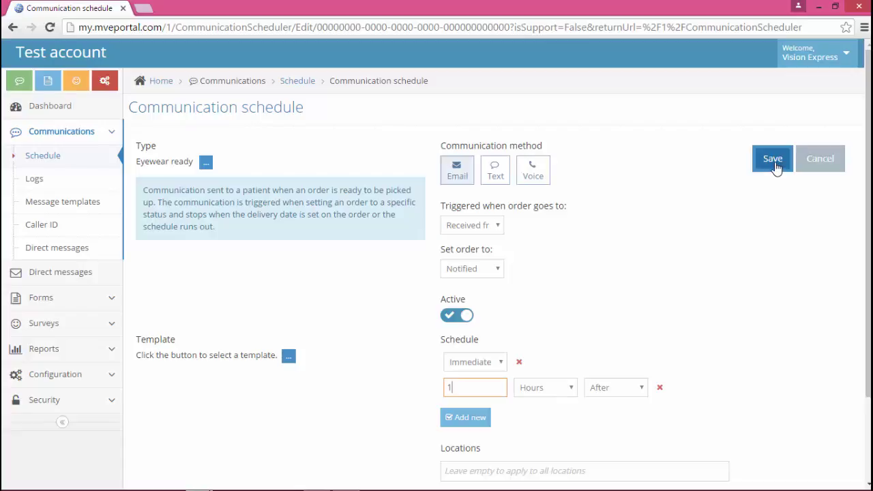
Switch the communication type to Recall and apply it to recall 2 as well.
{"action": "left_click", "coordinate": [206, 163]}
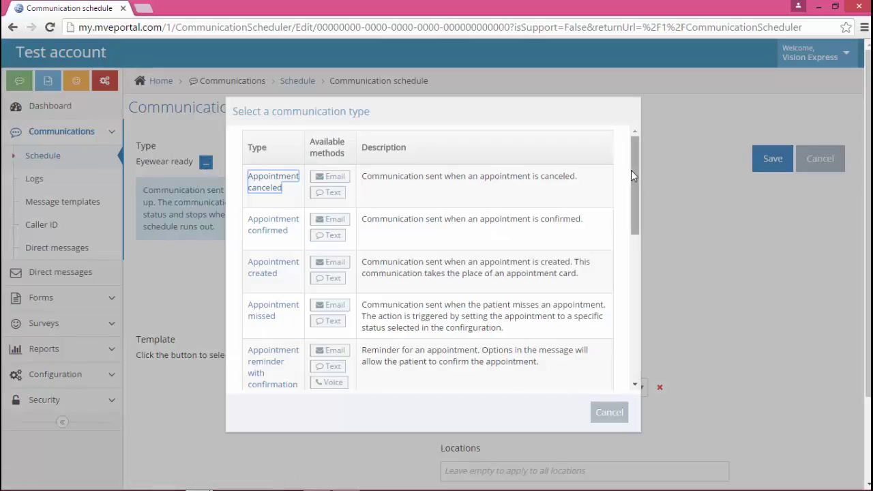
{"action": "left_click_drag", "start_coordinate": [633, 170], "coordinate": [635, 335]}
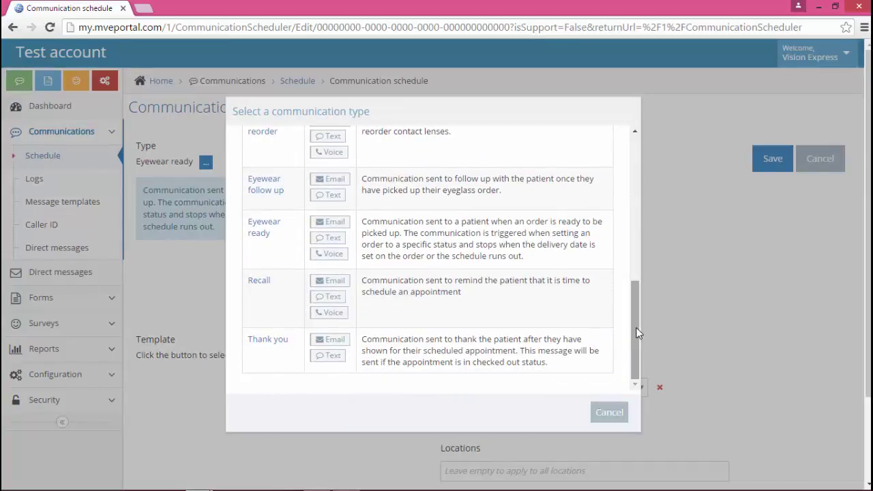
{"action": "left_click", "coordinate": [259, 283]}
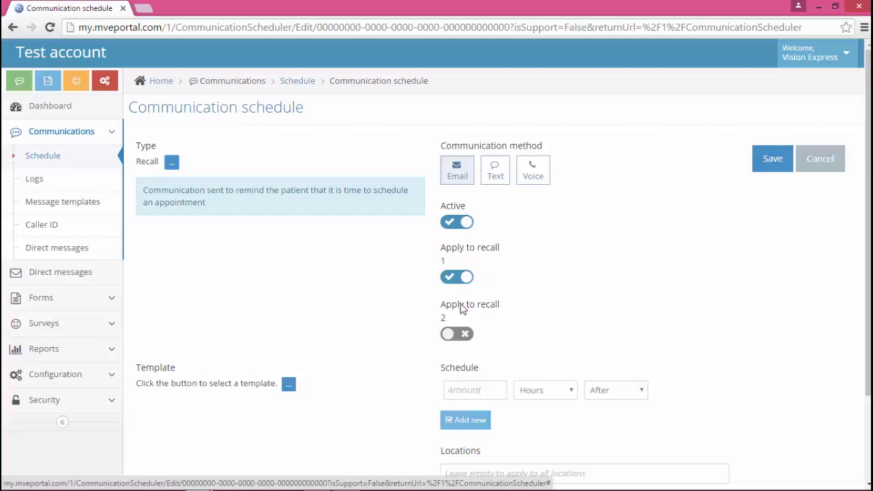
{"action": "left_click", "coordinate": [467, 341]}
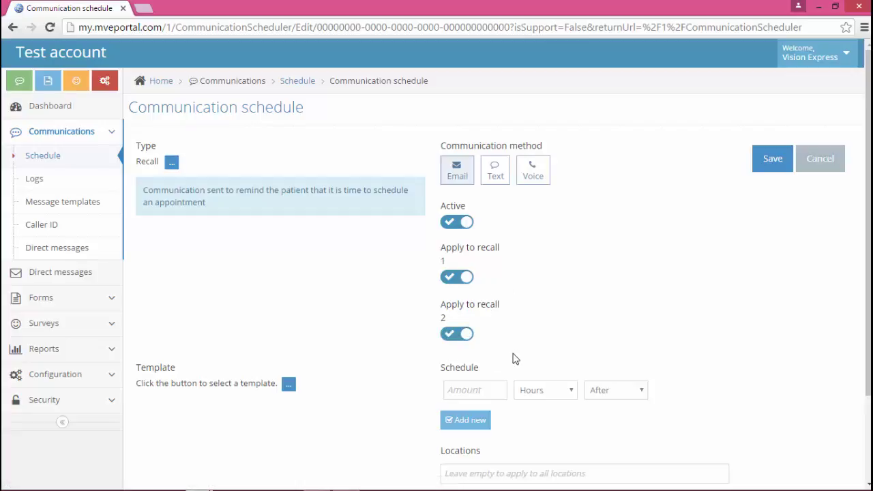
{"action": "left_click", "coordinate": [479, 389]}
{"action": "left_click", "coordinate": [774, 165]}
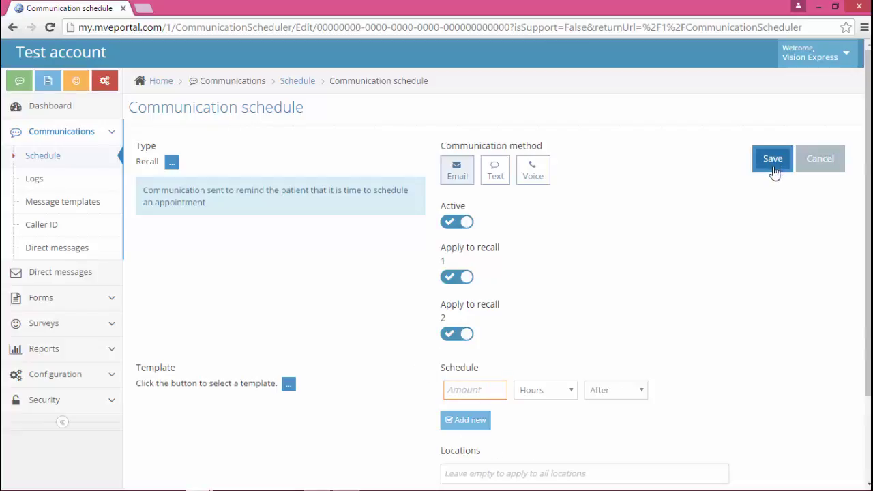
Switch the communication type to Thank you.
{"action": "left_click", "coordinate": [171, 164]}
{"action": "left_click_drag", "start_coordinate": [639, 152], "coordinate": [638, 334]}
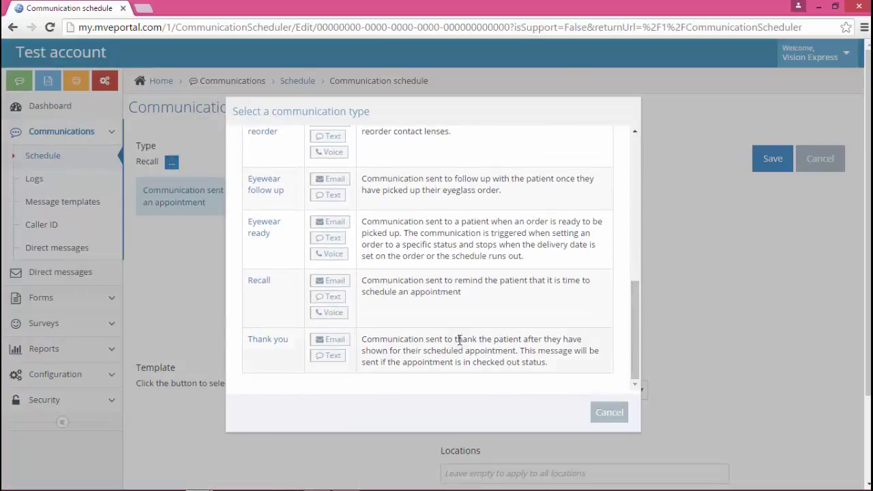
{"action": "left_click", "coordinate": [266, 344]}
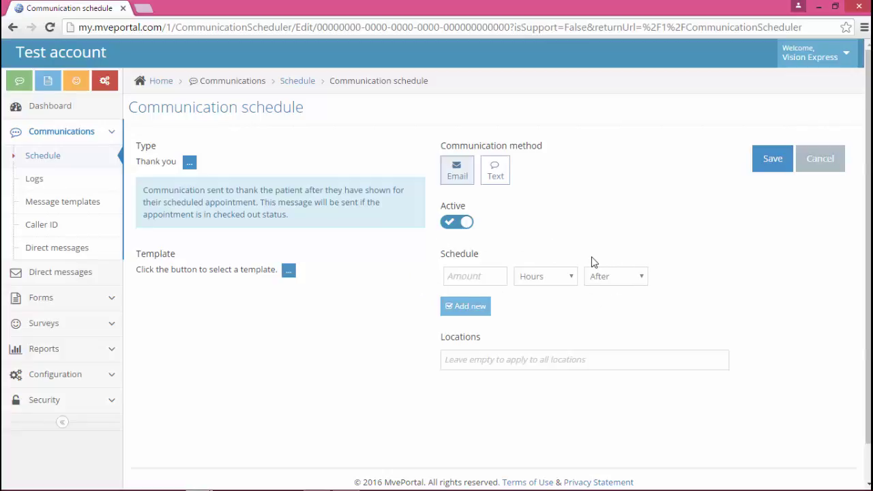
Cancel the new Thank you communication and permanently delete the email appointment reminder that uses the Appointment Confirmation 2 template.
{"action": "left_click", "coordinate": [775, 163]}
{"action": "left_click", "coordinate": [822, 160]}
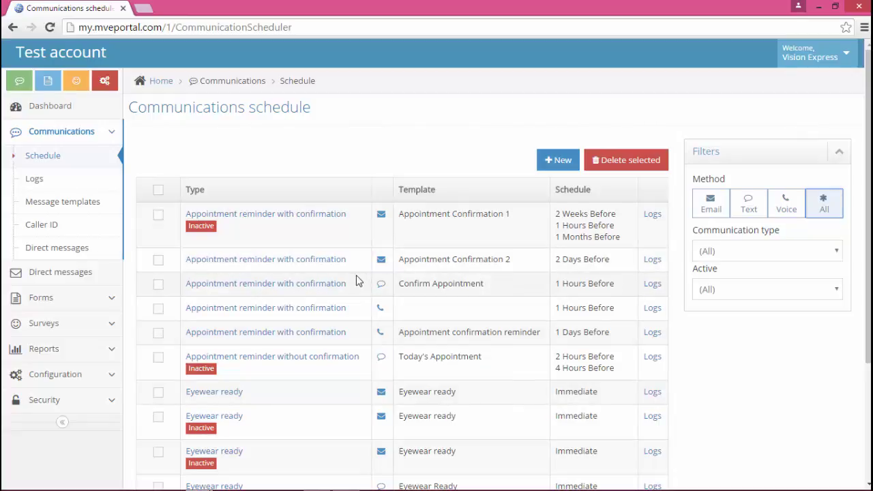
{"action": "left_click", "coordinate": [159, 265]}
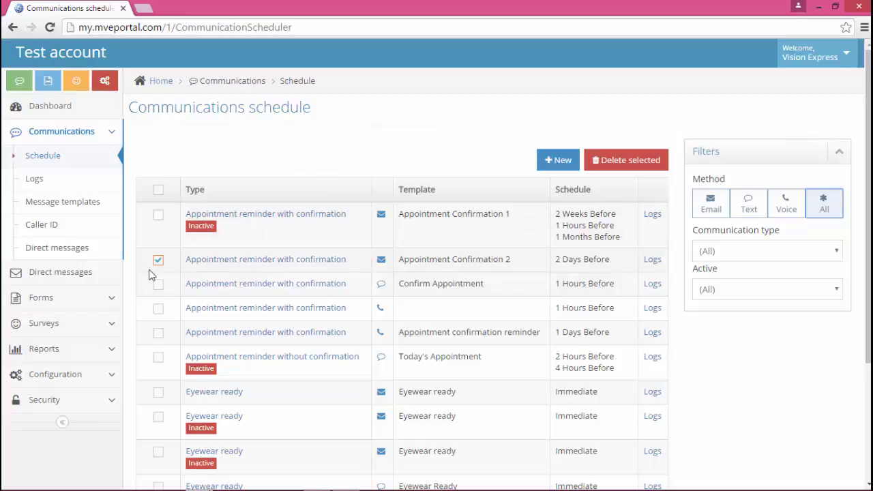
{"action": "left_click", "coordinate": [631, 164]}
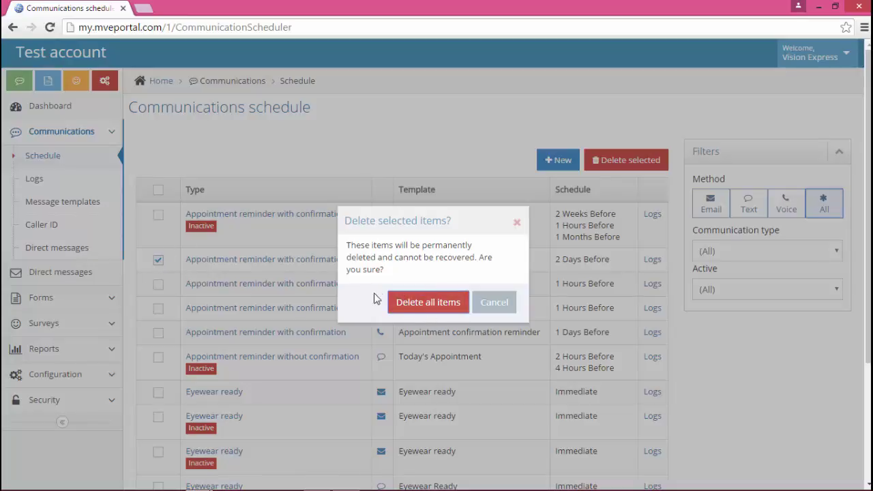
{"action": "left_click", "coordinate": [425, 305]}
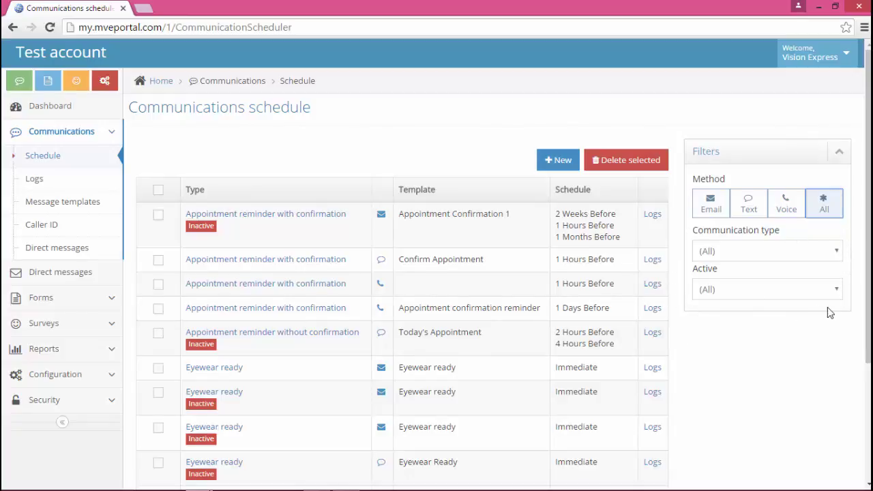
Filter the communications schedule to active voice entries of type Appointment reminder with confirmation, and reset the method and type filters to All.
{"action": "left_click", "coordinate": [836, 250]}
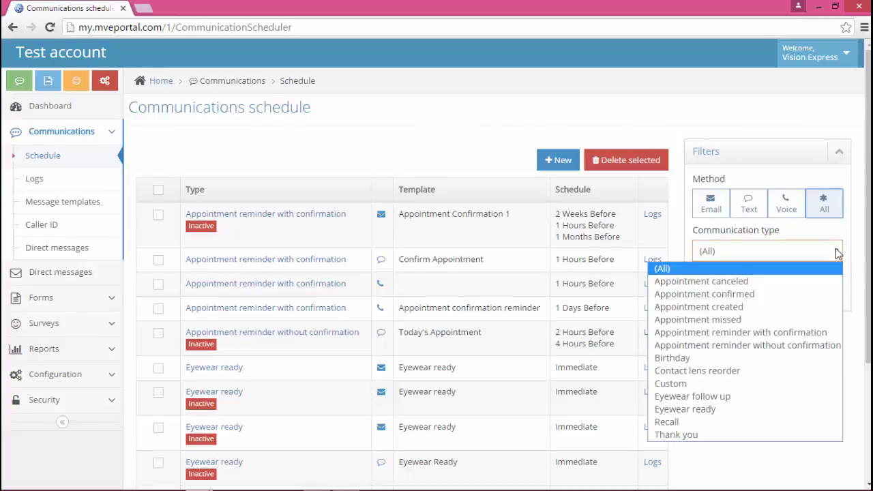
{"action": "left_click", "coordinate": [831, 338]}
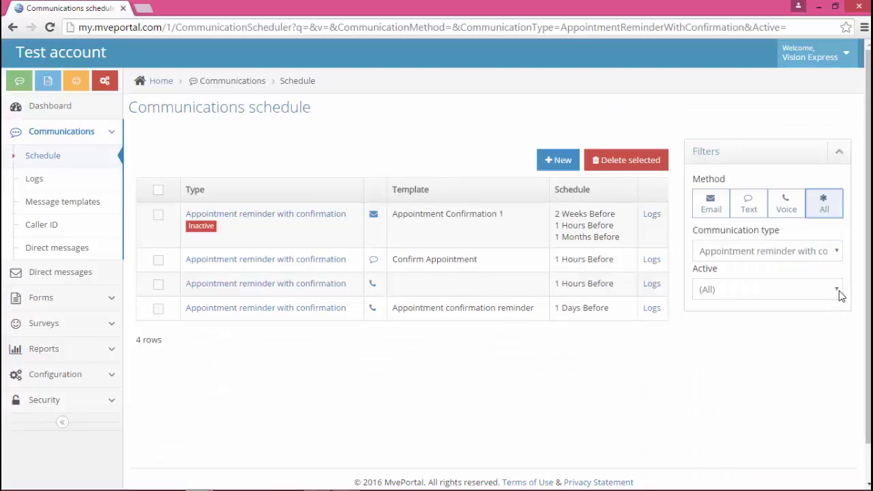
{"action": "left_click", "coordinate": [838, 291]}
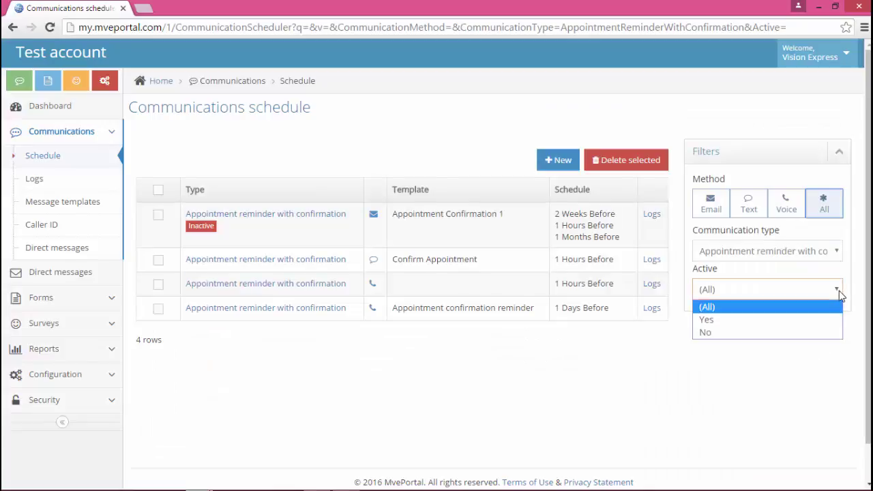
{"action": "left_click", "coordinate": [741, 320]}
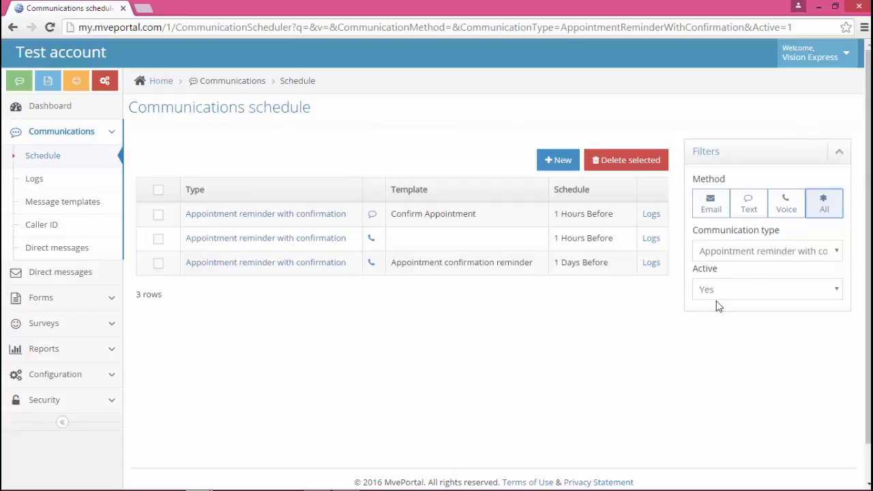
{"action": "left_click", "coordinate": [787, 216]}
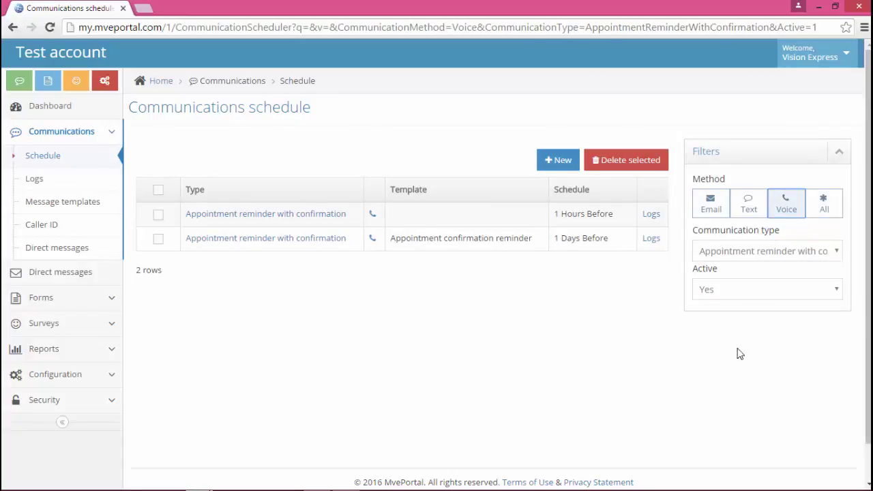
{"action": "left_click", "coordinate": [826, 211]}
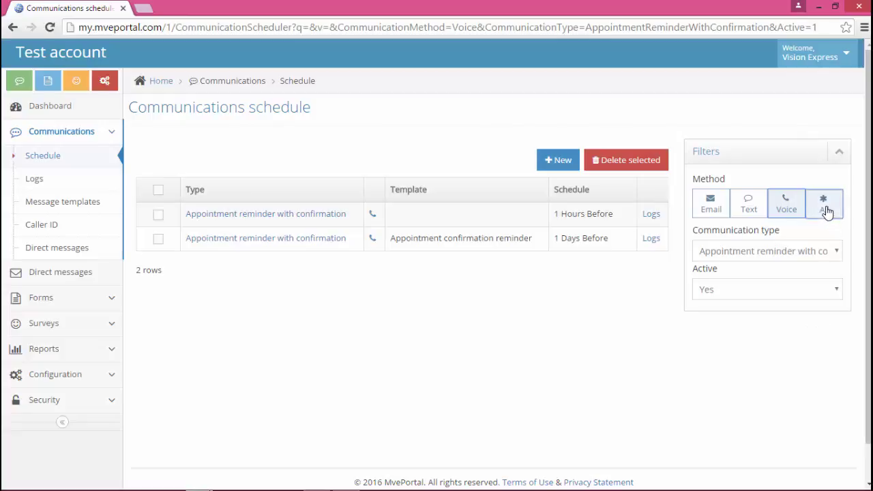
{"action": "left_click", "coordinate": [834, 252]}
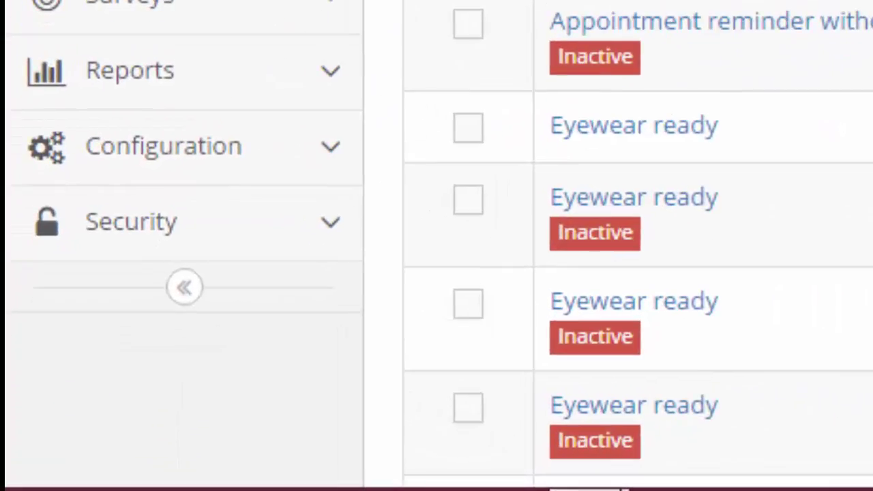
Assign the Administrators role to the first user in the Security users list and save the user.
{"action": "left_click", "coordinate": [330, 232]}
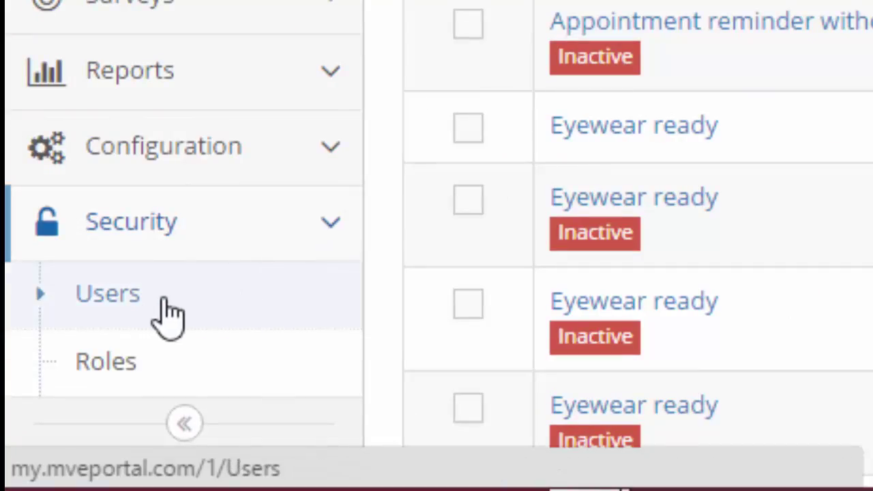
{"action": "left_click", "coordinate": [56, 432]}
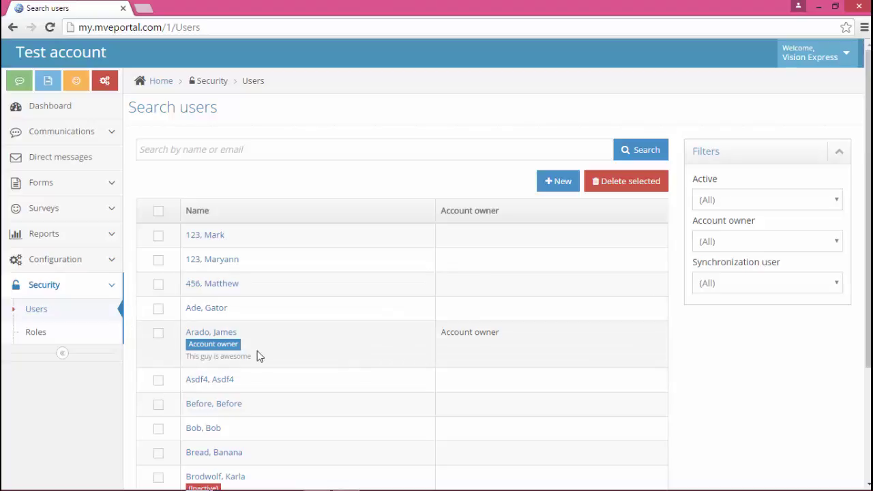
{"action": "scroll", "coordinate": [178, 337], "scroll_direction": "down", "scroll_amount": 2}
{"action": "scroll", "coordinate": [175, 337], "scroll_direction": "up", "scroll_amount": 2}
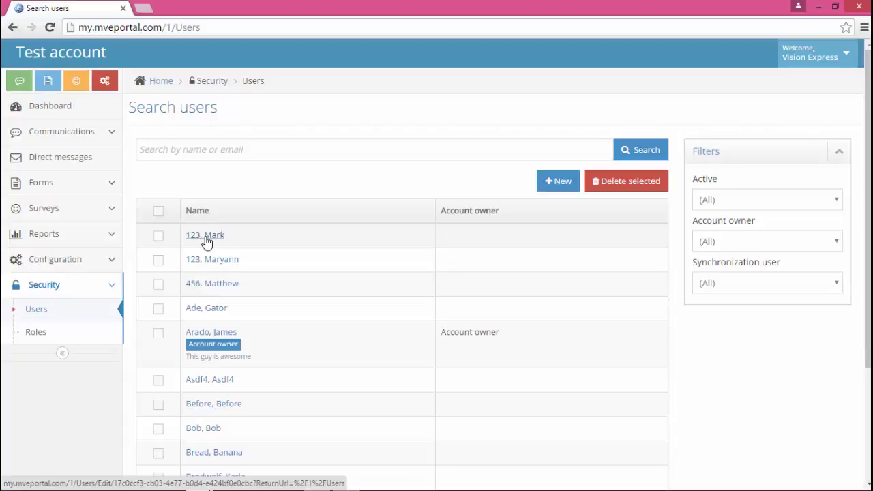
{"action": "left_click", "coordinate": [206, 237]}
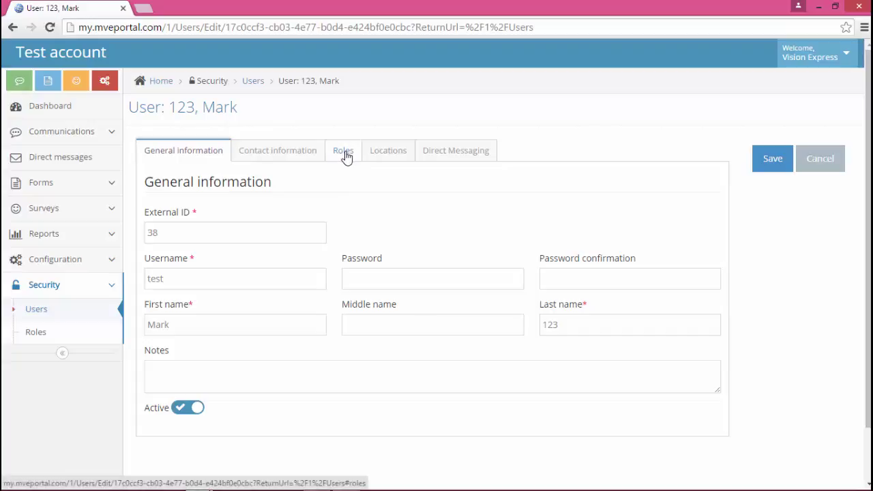
{"action": "left_click", "coordinate": [347, 156]}
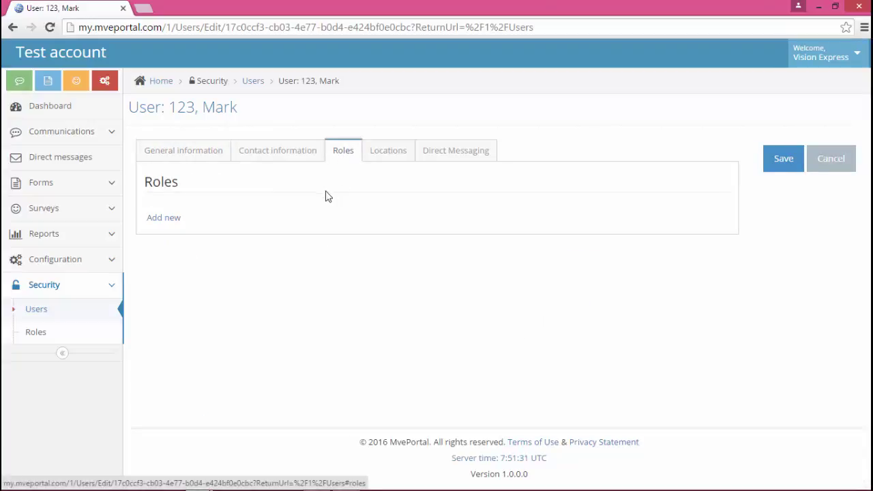
{"action": "left_click", "coordinate": [164, 219]}
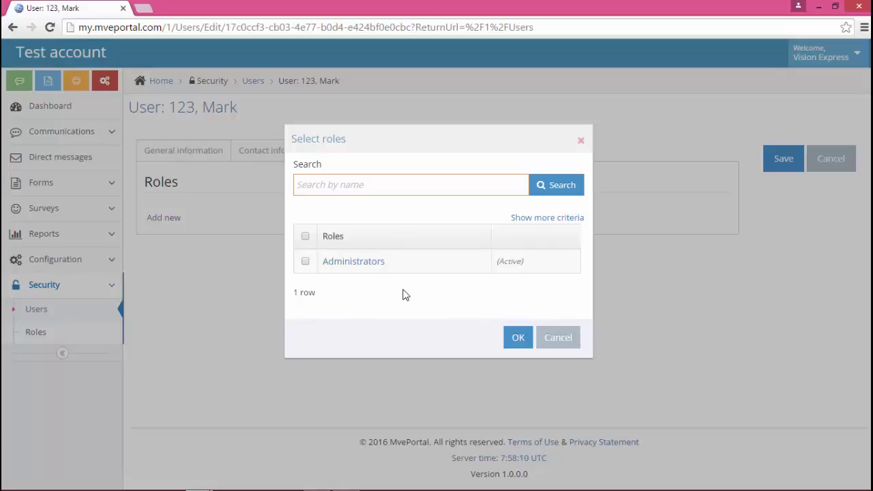
{"action": "left_click", "coordinate": [354, 267]}
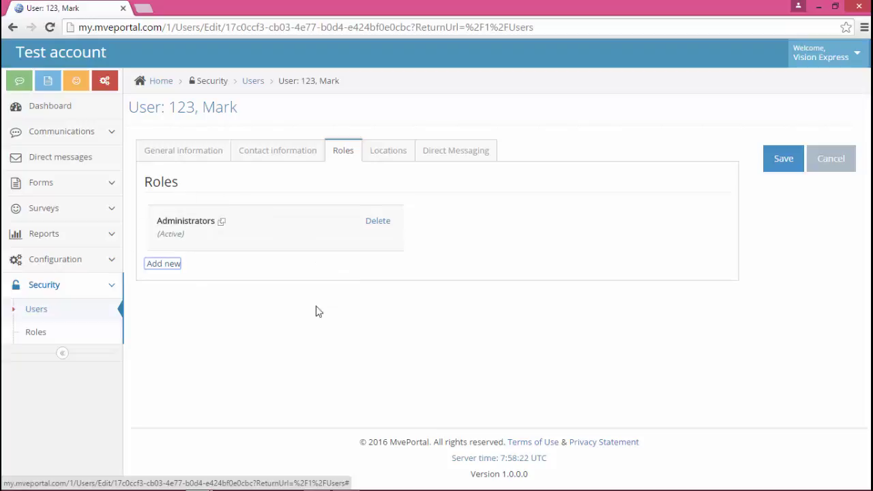
{"action": "left_click", "coordinate": [784, 166]}
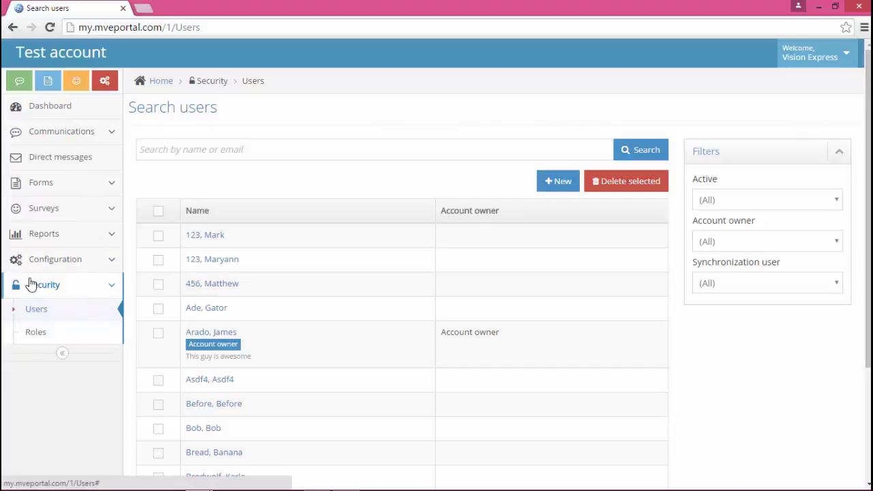
Start a new security role and name it Test Role, leaving its notes empty.
{"action": "left_click", "coordinate": [36, 334]}
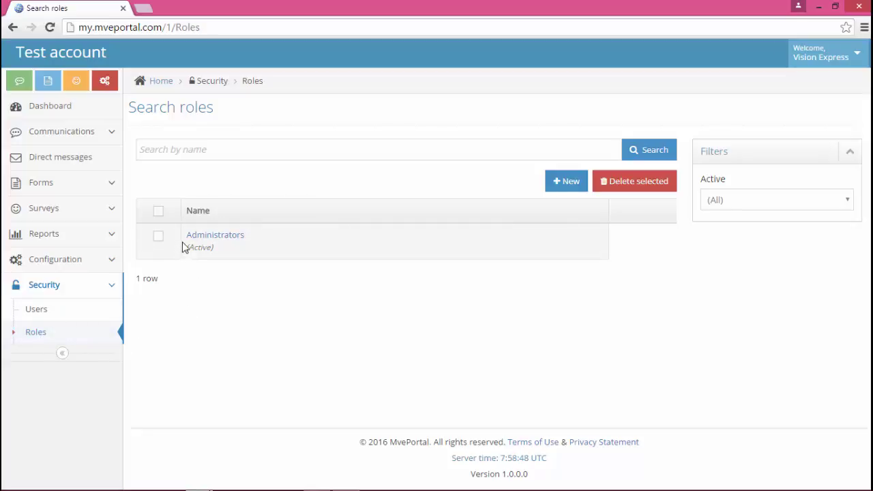
{"action": "left_click", "coordinate": [569, 182]}
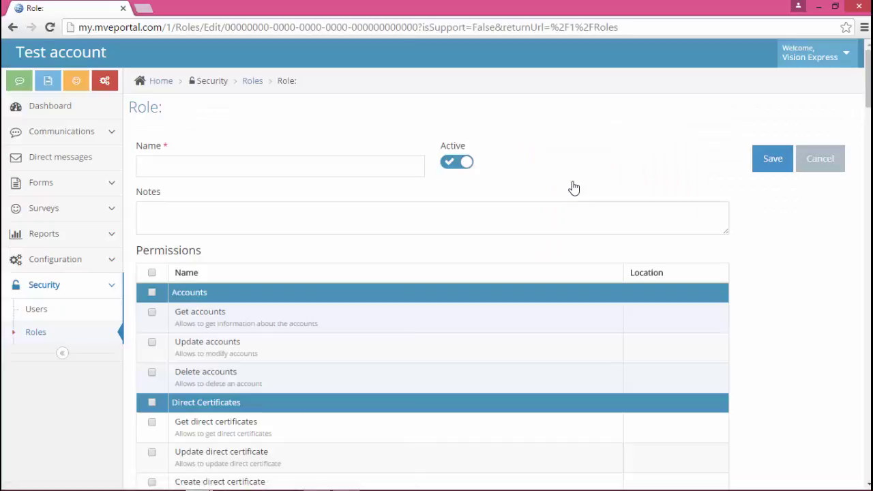
{"action": "left_click", "coordinate": [290, 170]}
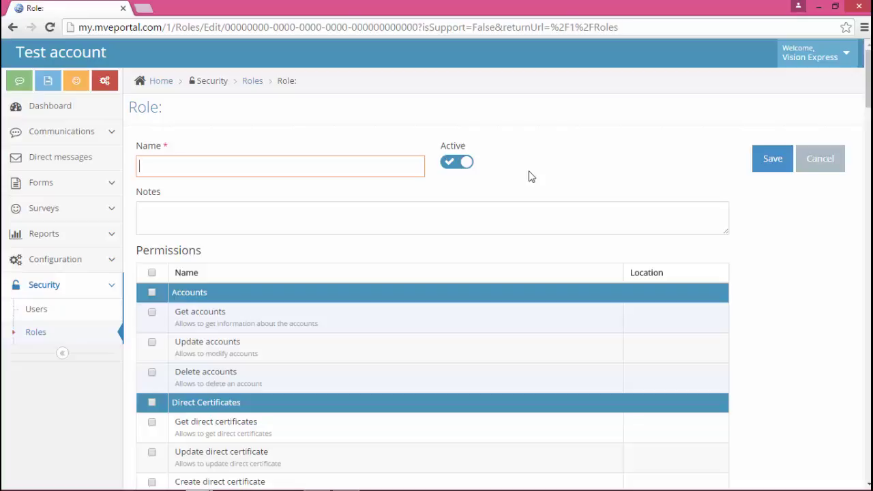
{"action": "type", "text": "Test "}
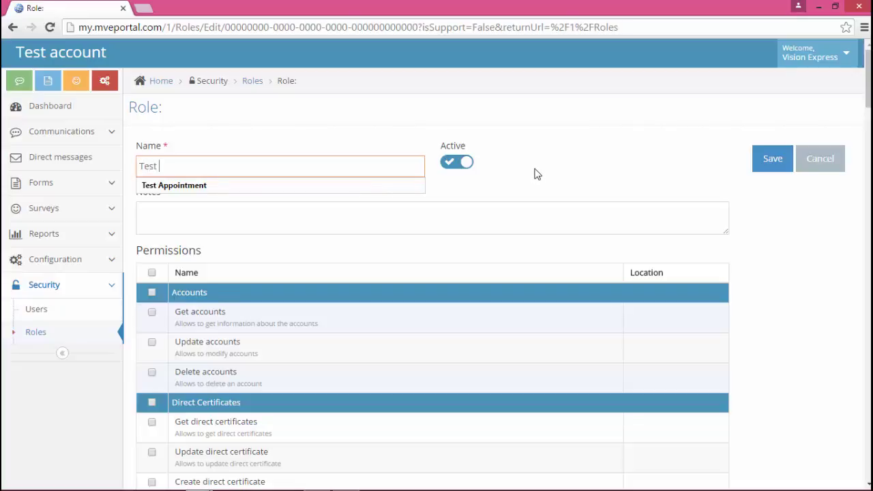
{"action": "type", "text": "Role"}
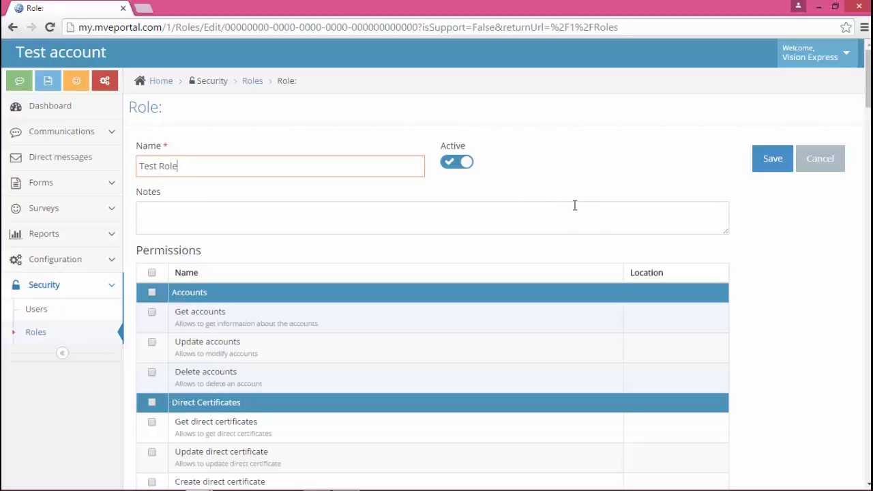
{"action": "left_click", "coordinate": [660, 215]}
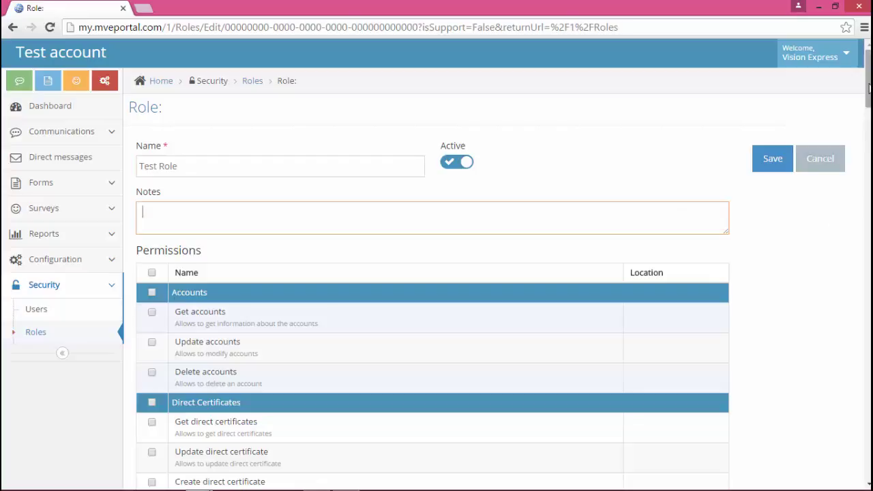
Grant the new role all Accounts permissions: Get accounts, Update accounts and Delete accounts.
{"action": "left_click_drag", "start_coordinate": [870, 89], "coordinate": [869, 111]}
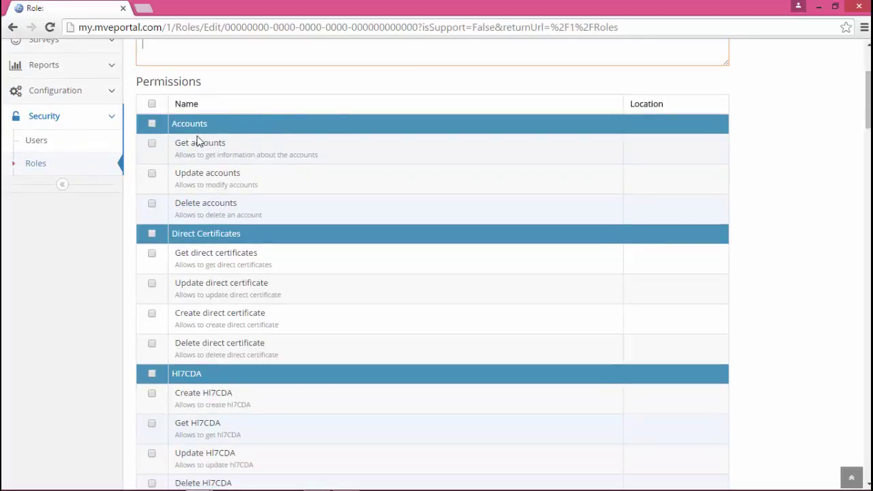
{"action": "left_click", "coordinate": [152, 145]}
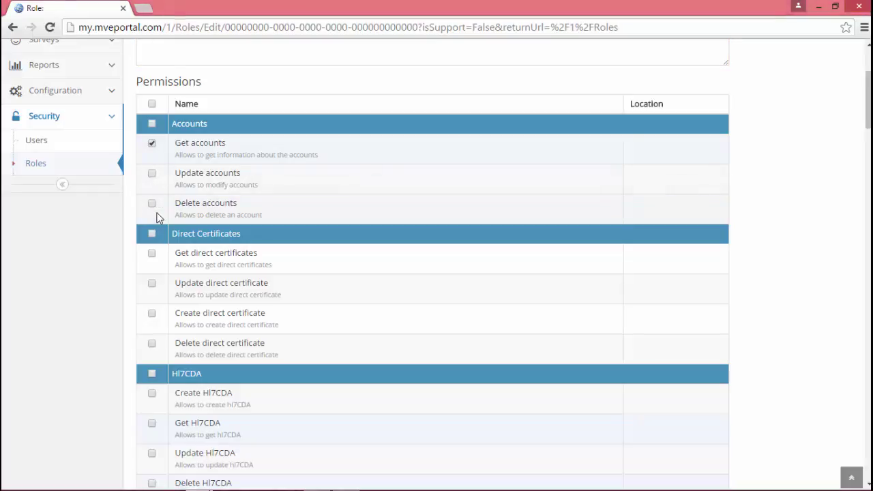
{"action": "left_click", "coordinate": [153, 127]}
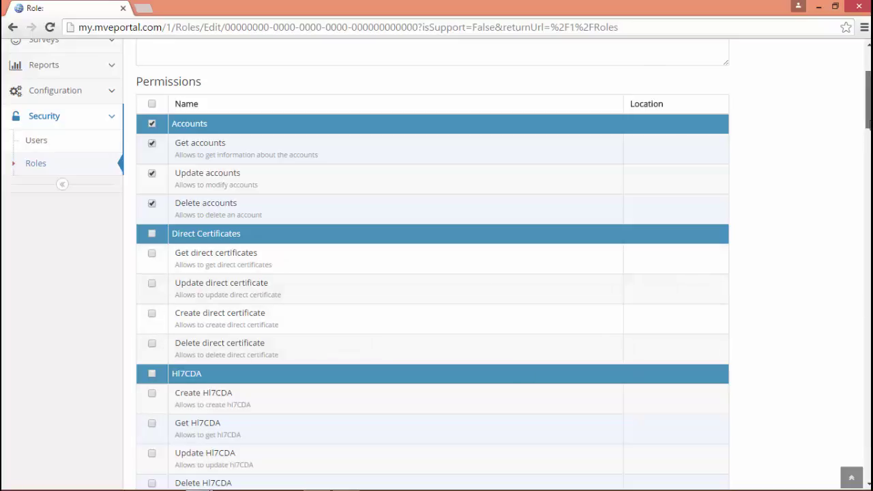
Review the Direct Certificates, Hl7CDA, Locations and Patient Communication permissions, including those for message templates, patient communications and communication schedules.
{"action": "left_click_drag", "start_coordinate": [869, 125], "coordinate": [869, 161]}
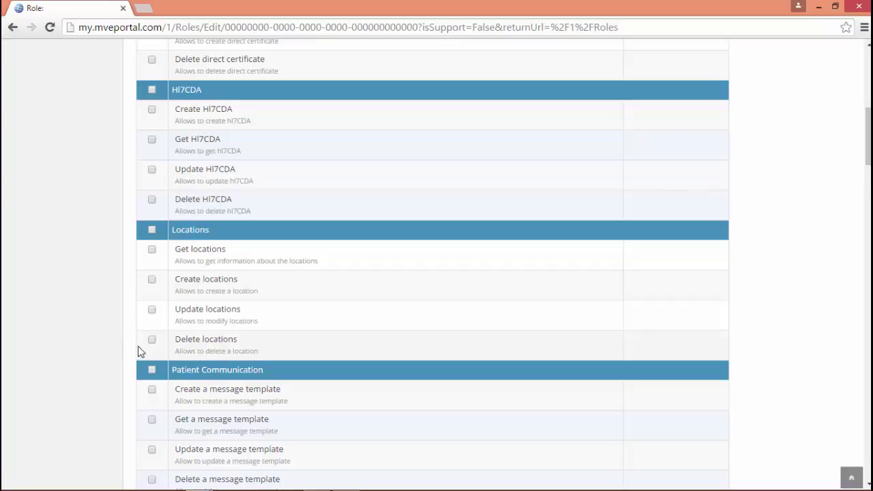
{"action": "scroll", "coordinate": [131, 329], "scroll_direction": "down", "scroll_amount": 1}
{"action": "scroll", "coordinate": [131, 330], "scroll_direction": "down", "scroll_amount": 3}
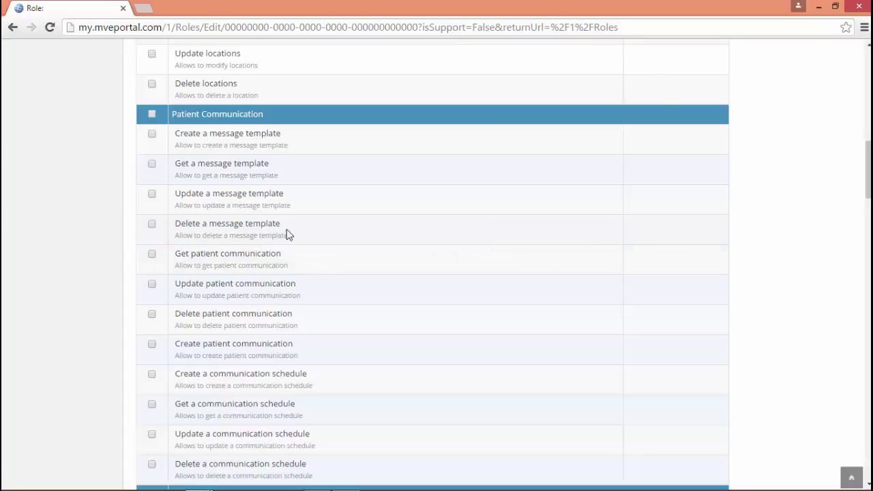
{"action": "left_click_drag", "start_coordinate": [286, 232], "coordinate": [250, 144]}
{"action": "left_click", "coordinate": [338, 239]}
{"action": "scroll", "coordinate": [347, 243], "scroll_direction": "down", "scroll_amount": 1}
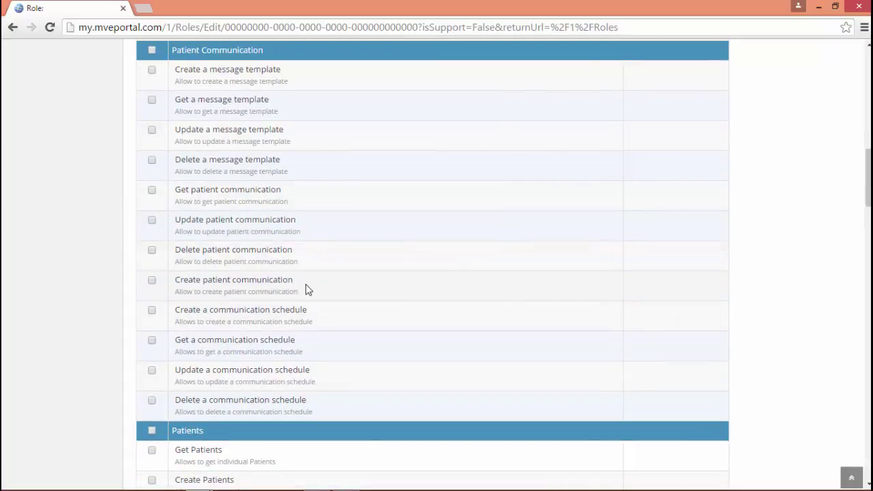
{"action": "left_click_drag", "start_coordinate": [288, 273], "coordinate": [243, 193]}
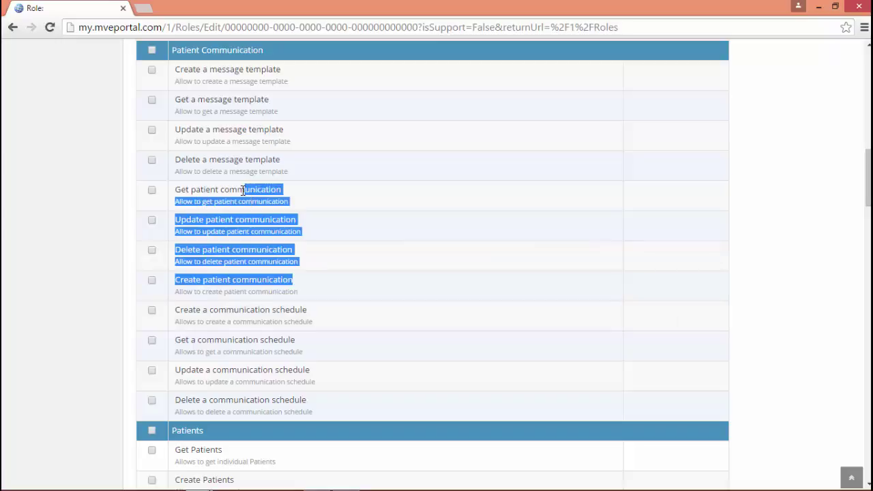
{"action": "left_click", "coordinate": [354, 271]}
{"action": "left_click_drag", "start_coordinate": [312, 403], "coordinate": [243, 315]}
{"action": "left_click", "coordinate": [358, 316]}
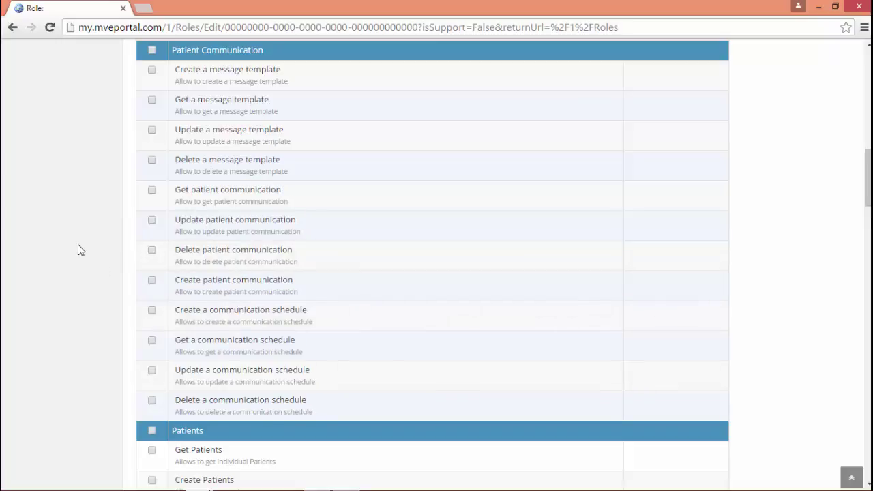
Review the remaining role permissions, from Patients, Roles and Users through Appointments online and Form Layouts to SynchronizationServiceFiles.
{"action": "scroll", "coordinate": [81, 247], "scroll_direction": "down", "scroll_amount": 3}
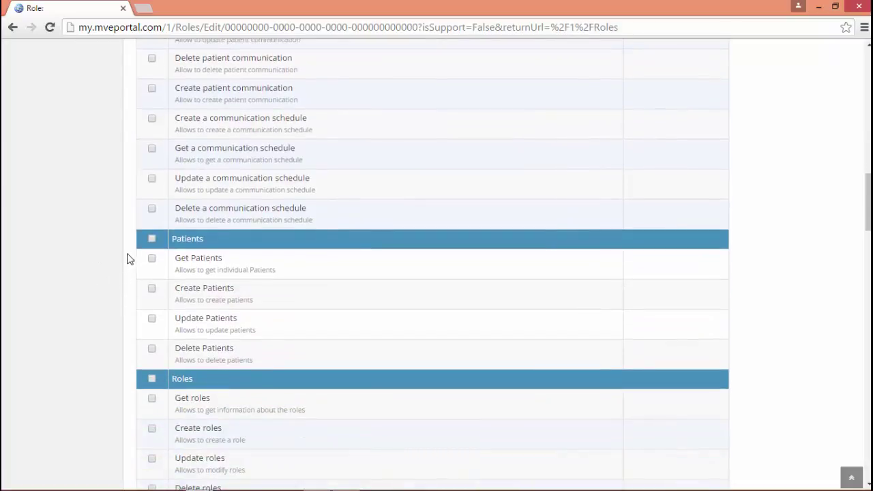
{"action": "scroll", "coordinate": [127, 301], "scroll_direction": "down", "scroll_amount": 2}
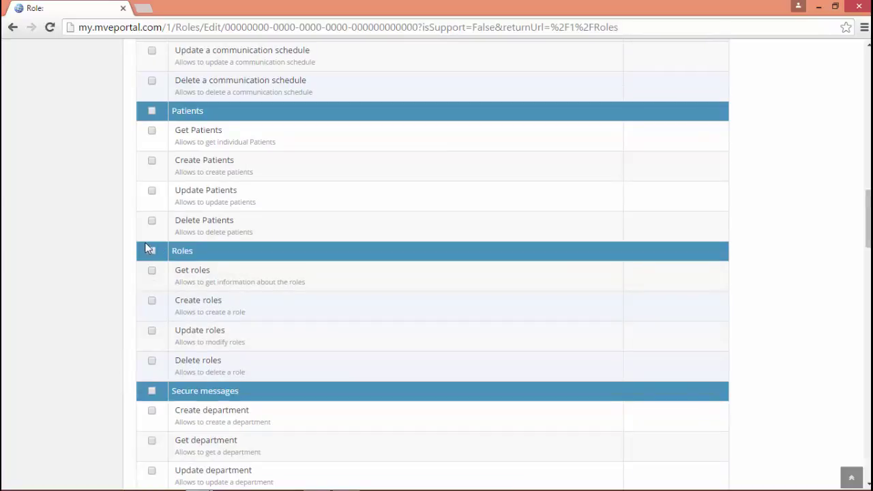
{"action": "scroll", "coordinate": [119, 314], "scroll_direction": "down", "scroll_amount": 3}
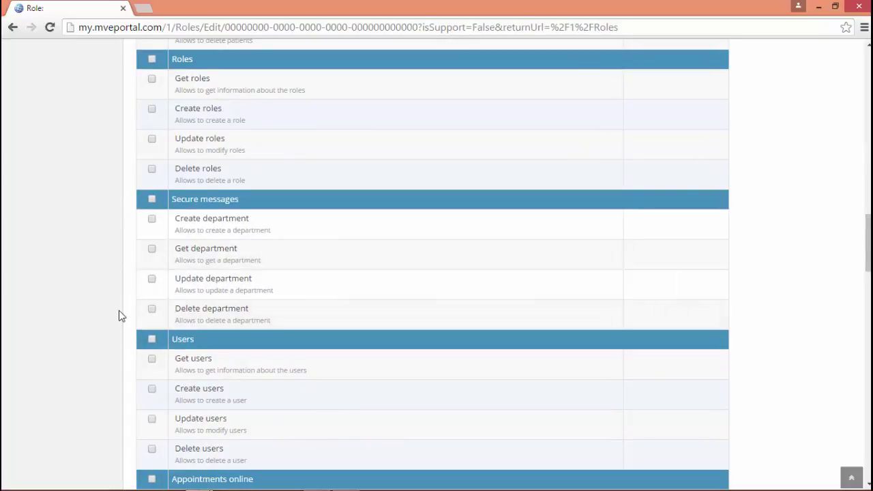
{"action": "scroll", "coordinate": [123, 311], "scroll_direction": "down", "scroll_amount": 1}
{"action": "scroll", "coordinate": [123, 312], "scroll_direction": "down", "scroll_amount": 1}
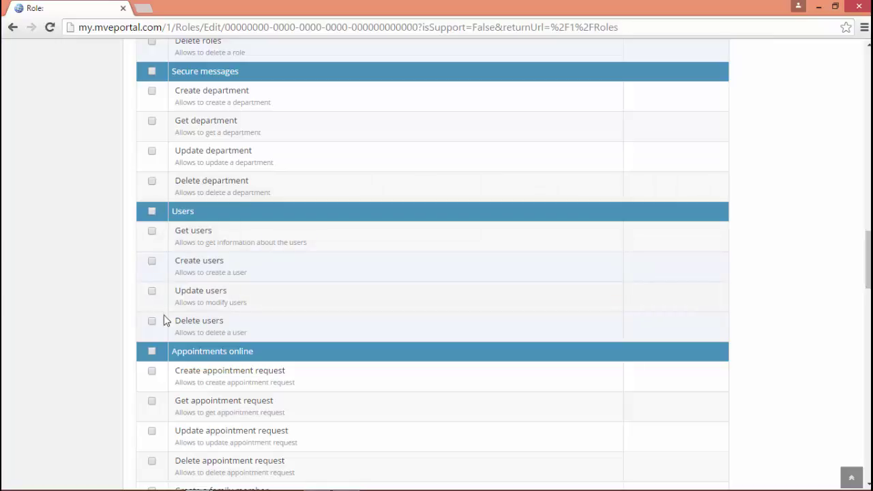
{"action": "scroll", "coordinate": [129, 314], "scroll_direction": "down", "scroll_amount": 3}
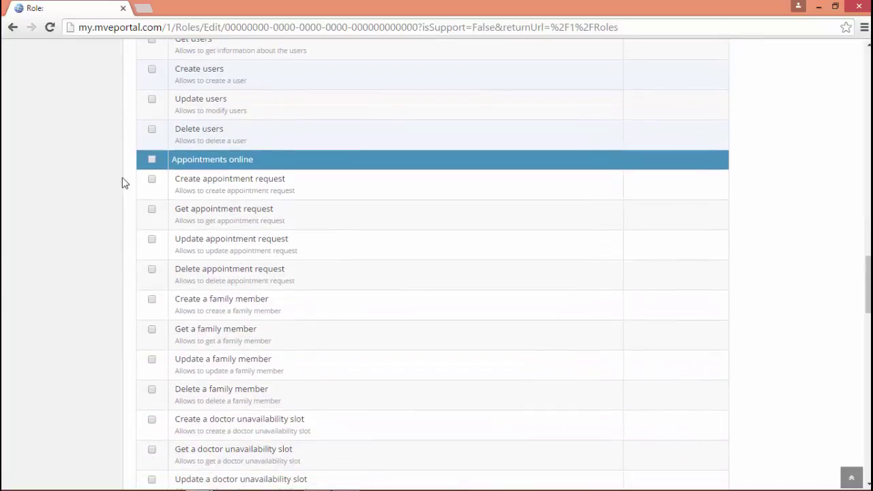
{"action": "scroll", "coordinate": [135, 185], "scroll_direction": "down", "scroll_amount": 5}
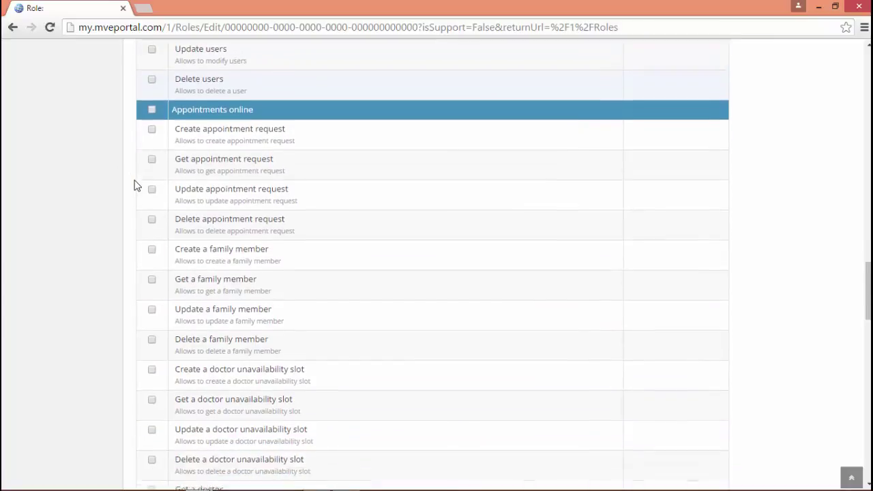
{"action": "scroll", "coordinate": [126, 294], "scroll_direction": "down", "scroll_amount": 4}
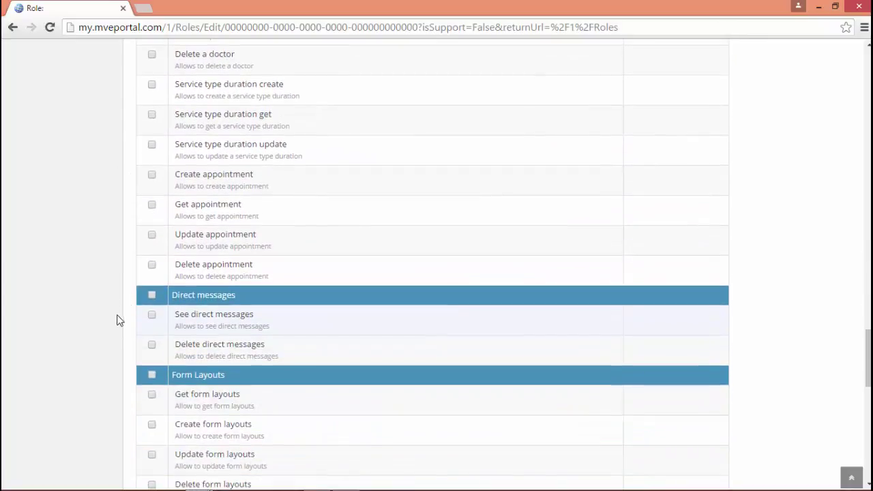
{"action": "scroll", "coordinate": [118, 302], "scroll_direction": "down", "scroll_amount": 1}
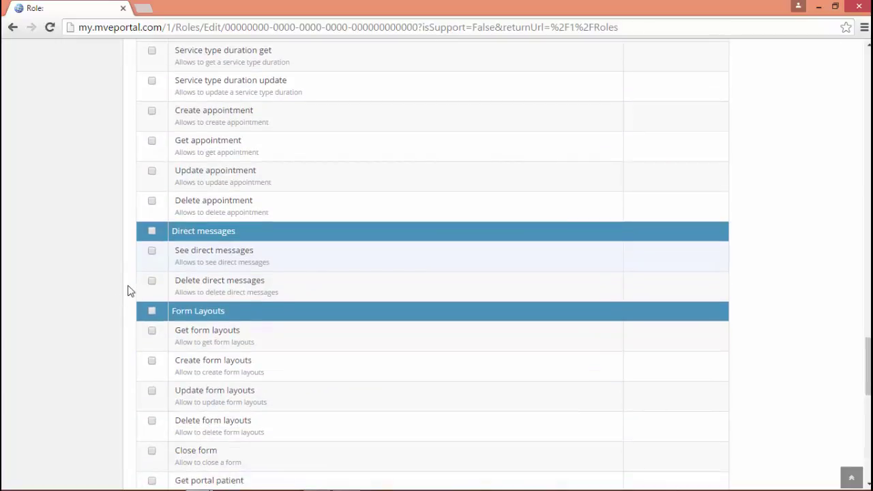
{"action": "scroll", "coordinate": [127, 309], "scroll_direction": "down", "scroll_amount": 2}
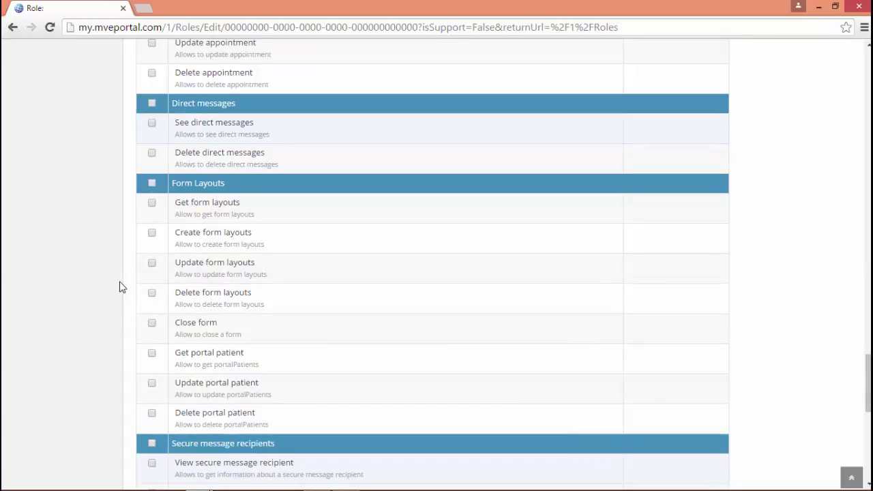
{"action": "scroll", "coordinate": [122, 257], "scroll_direction": "down", "scroll_amount": 1}
{"action": "scroll", "coordinate": [122, 261], "scroll_direction": "down", "scroll_amount": 2}
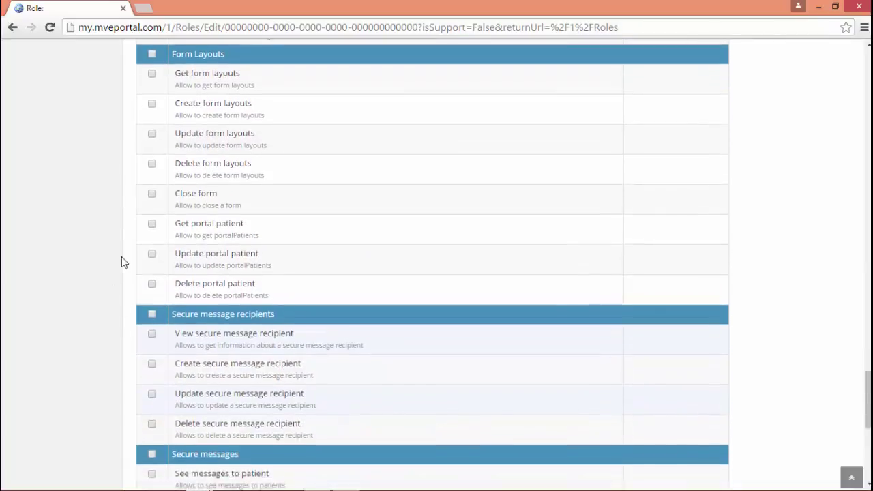
{"action": "scroll", "coordinate": [117, 271], "scroll_direction": "down", "scroll_amount": 1}
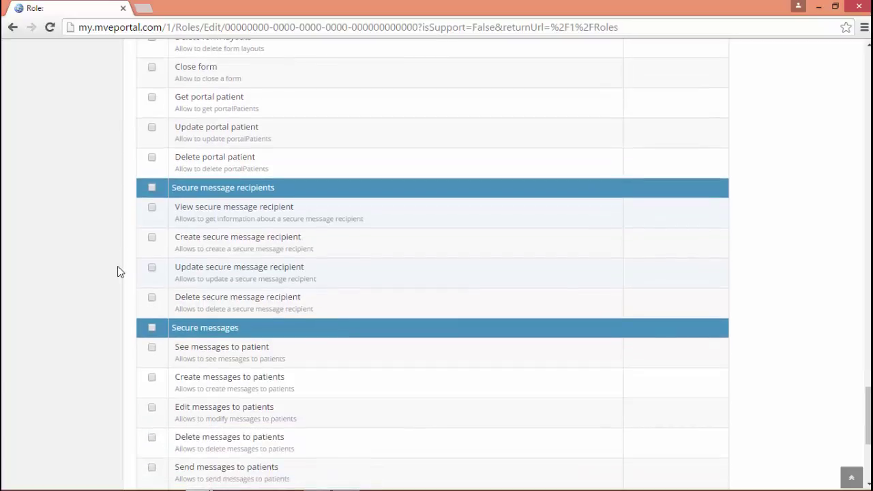
{"action": "scroll", "coordinate": [117, 274], "scroll_direction": "down", "scroll_amount": 1}
{"action": "scroll", "coordinate": [118, 278], "scroll_direction": "down", "scroll_amount": 2}
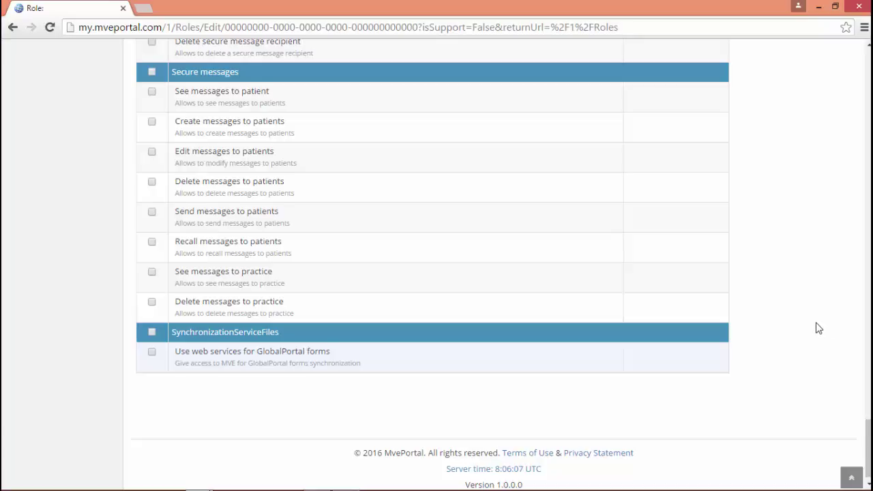
Save the new Test Role with only the Accounts permissions granted.
{"action": "scroll", "coordinate": [815, 328], "scroll_direction": "up", "scroll_amount": 9}
{"action": "scroll", "coordinate": [819, 328], "scroll_direction": "up", "scroll_amount": 20}
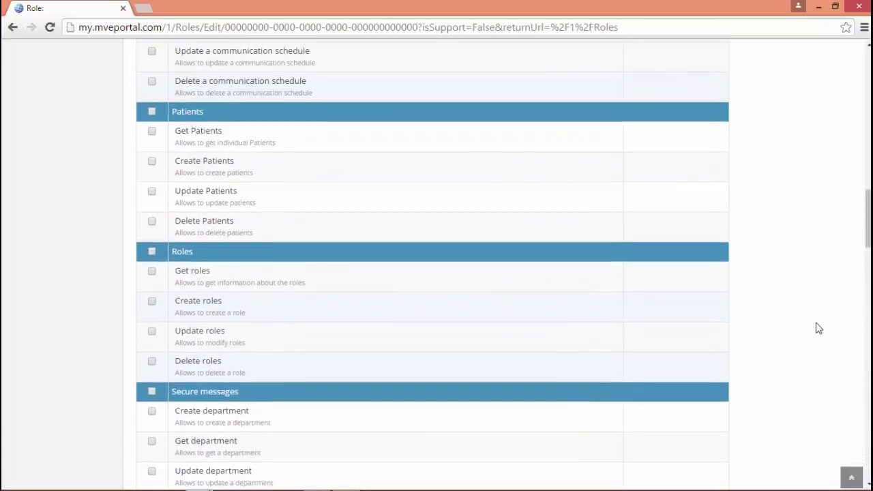
{"action": "scroll", "coordinate": [817, 327], "scroll_direction": "up", "scroll_amount": 4}
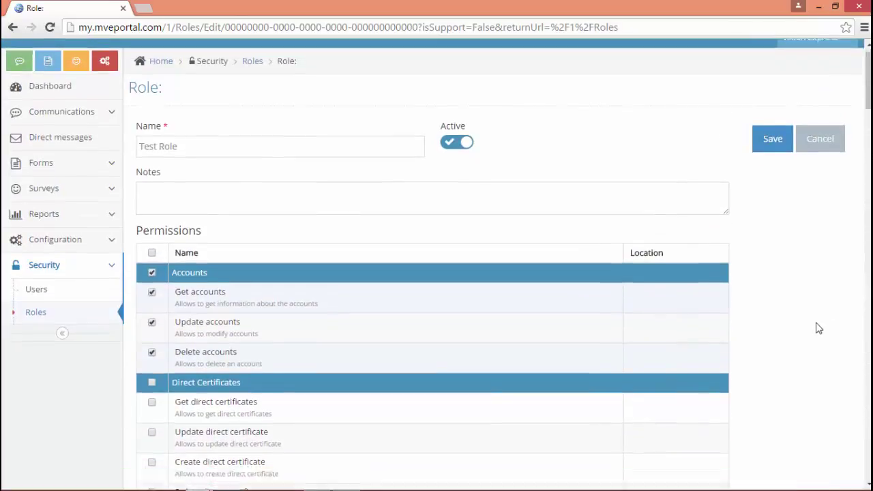
{"action": "scroll", "coordinate": [816, 328], "scroll_direction": "down", "scroll_amount": 20}
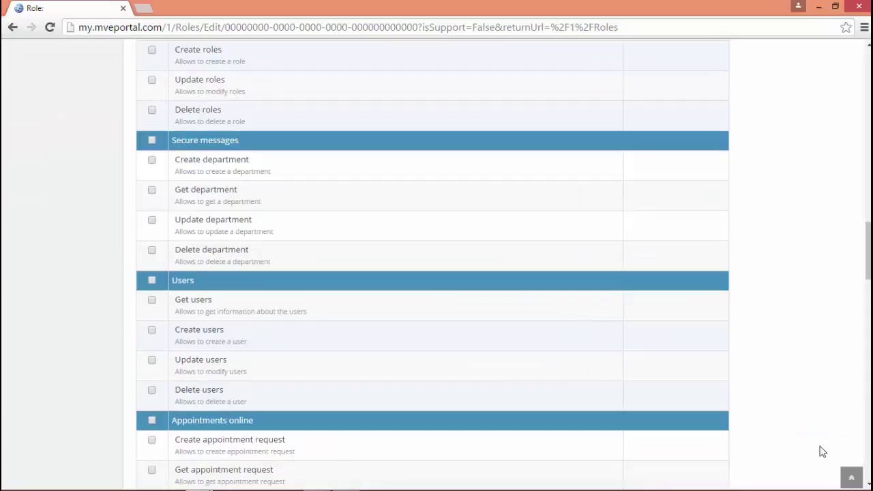
{"action": "left_click", "coordinate": [851, 480]}
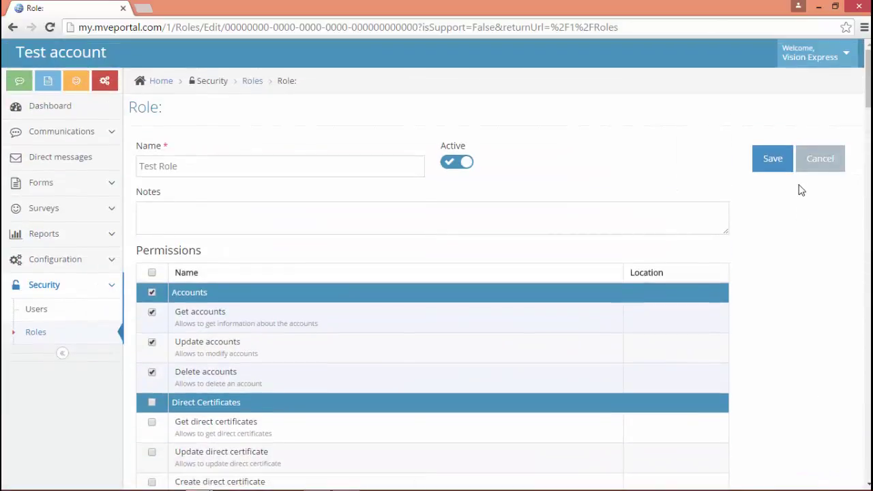
{"action": "left_click", "coordinate": [776, 169]}
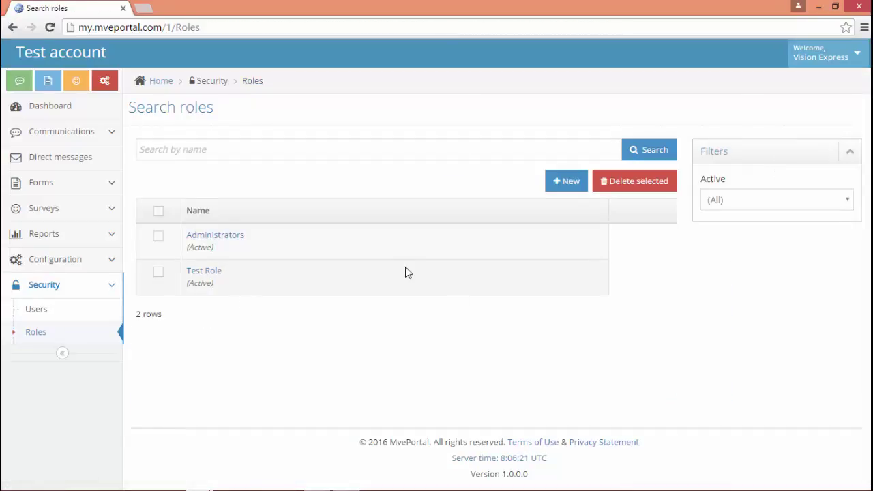
Assign the Test Role to the second user in the Security users list and save the user.
{"action": "left_click", "coordinate": [37, 310]}
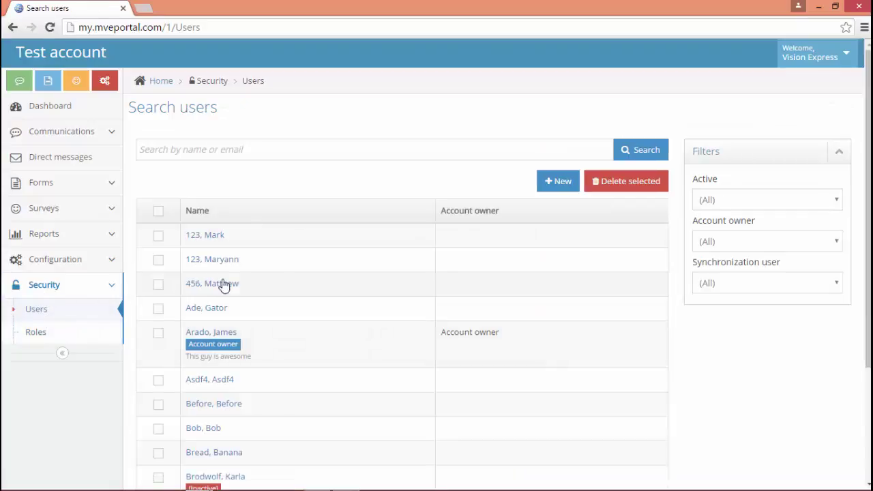
{"action": "left_click", "coordinate": [221, 262]}
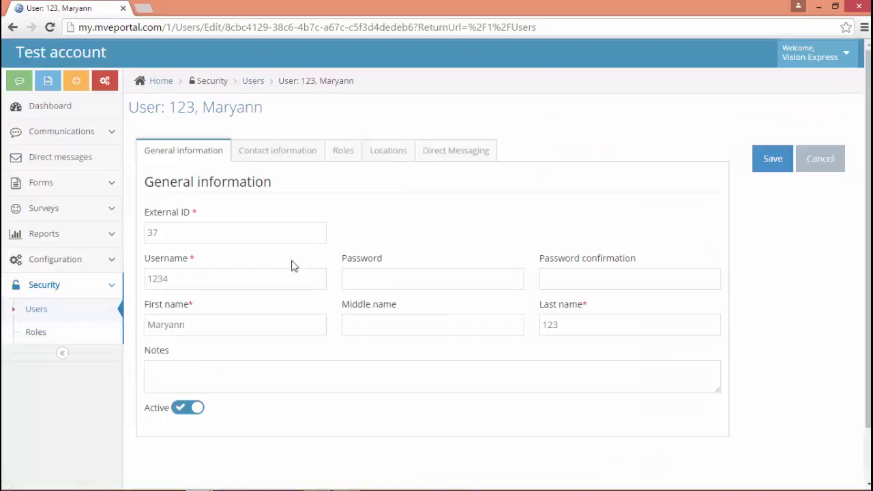
{"action": "left_click", "coordinate": [346, 153]}
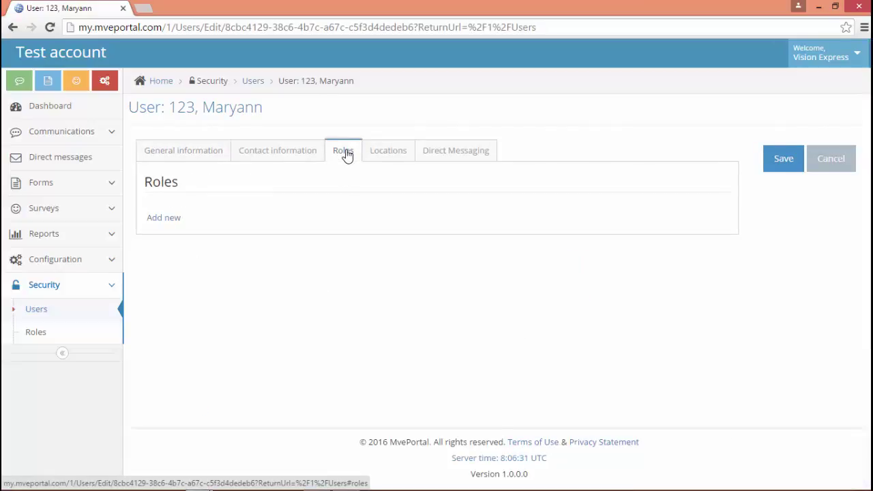
{"action": "left_click", "coordinate": [163, 218]}
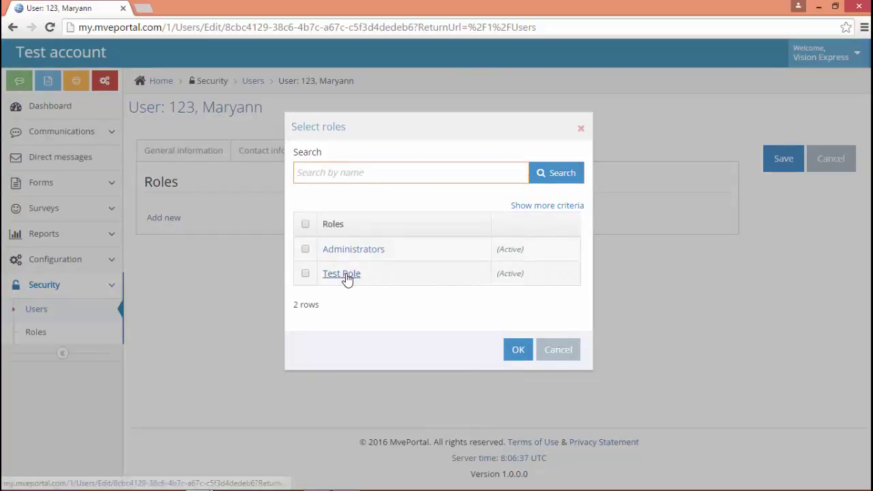
{"action": "left_click", "coordinate": [347, 280]}
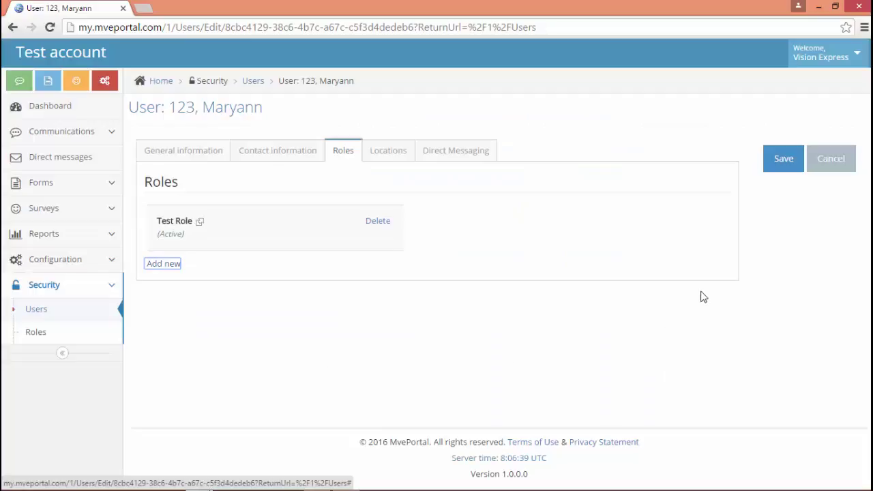
{"action": "left_click", "coordinate": [785, 164]}
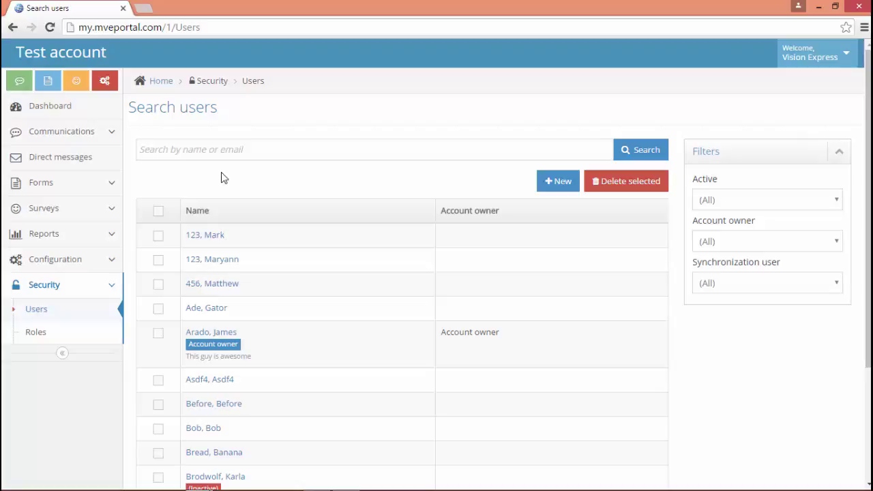
{"action": "scroll", "coordinate": [221, 178], "scroll_direction": "down", "scroll_amount": 2}
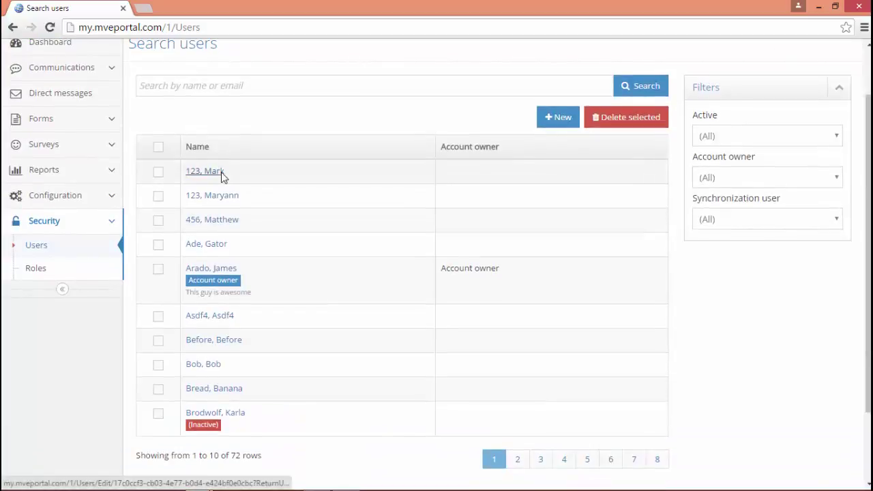
{"action": "scroll", "coordinate": [221, 177], "scroll_direction": "up", "scroll_amount": 2}
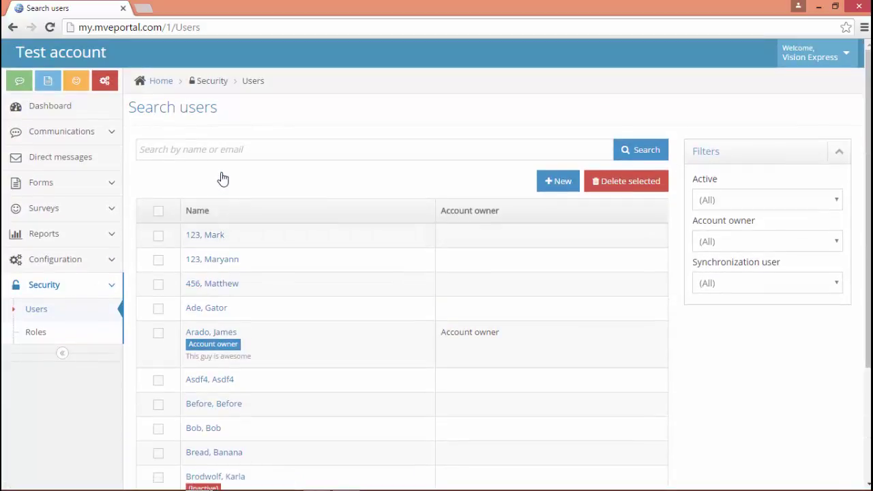